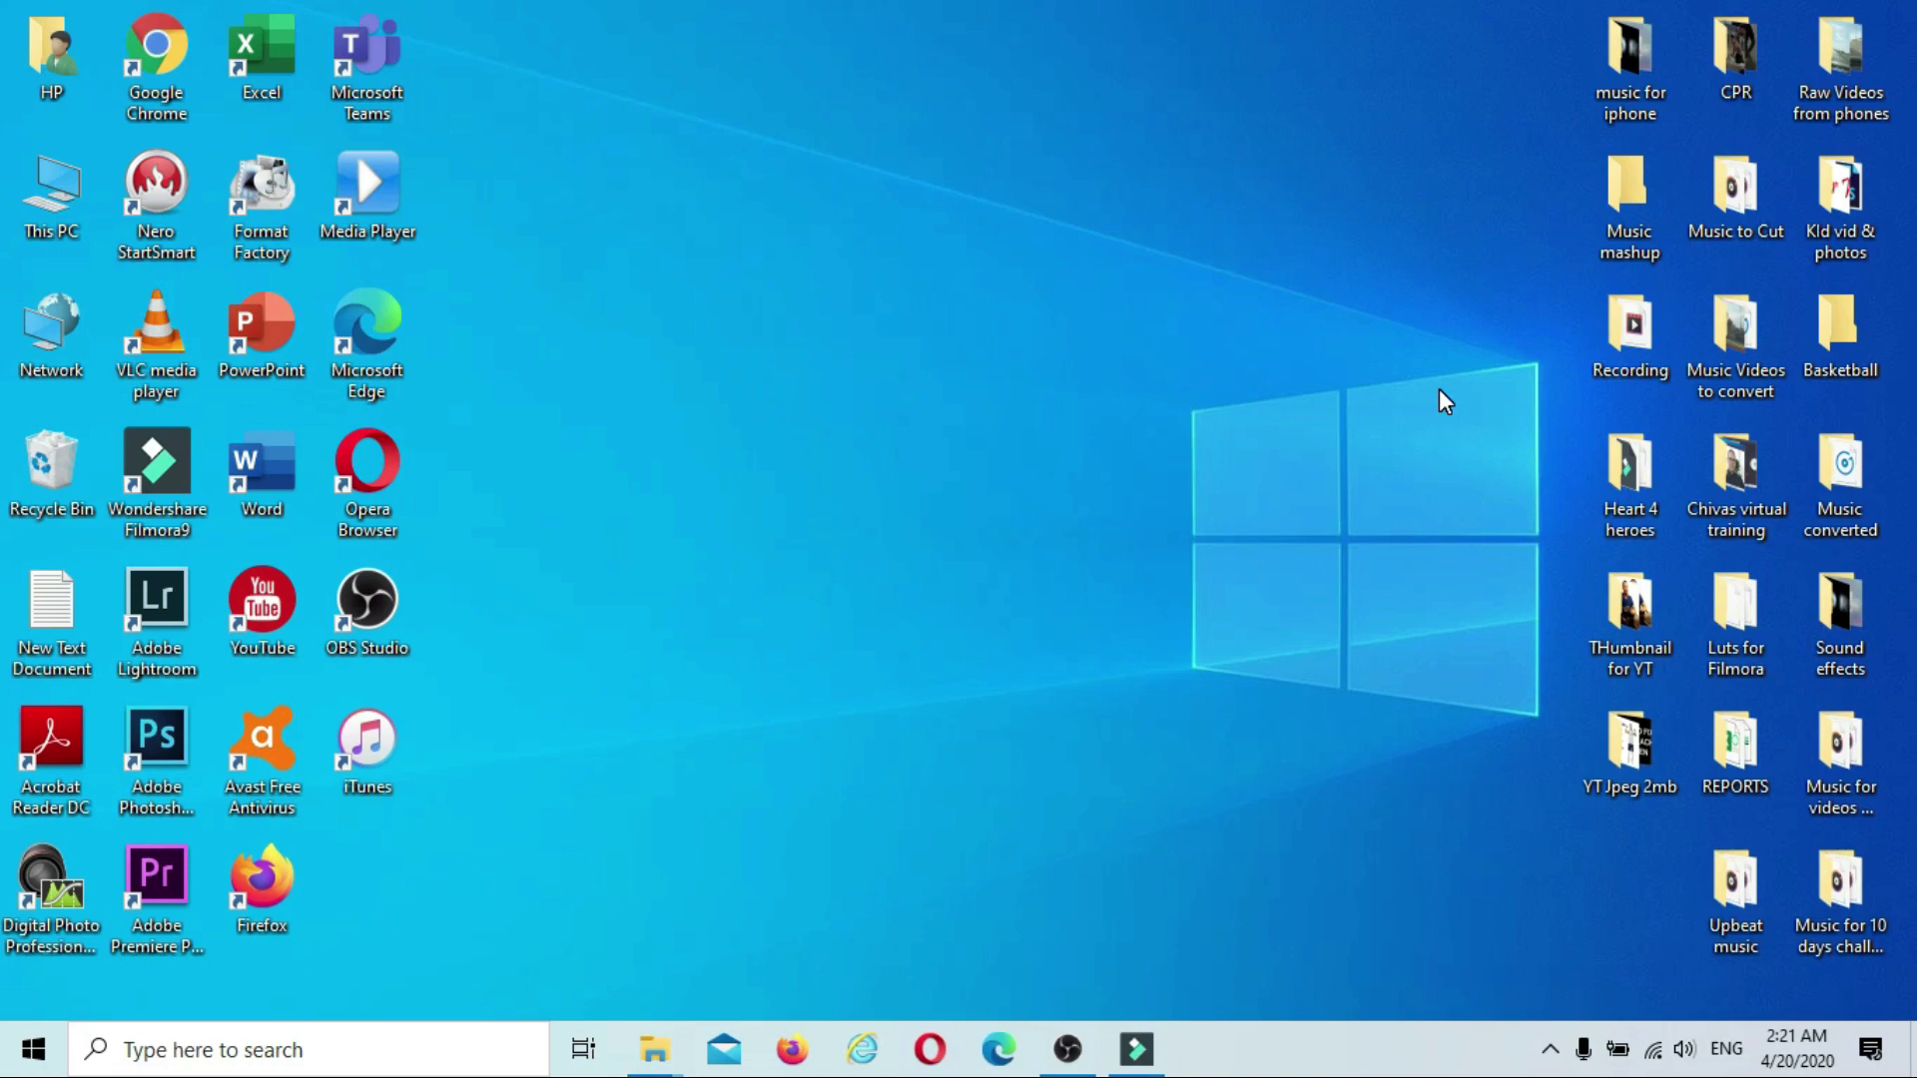
Bring the minimized OBS Studio window back up from the taskbar.
left_click(1068, 1048)
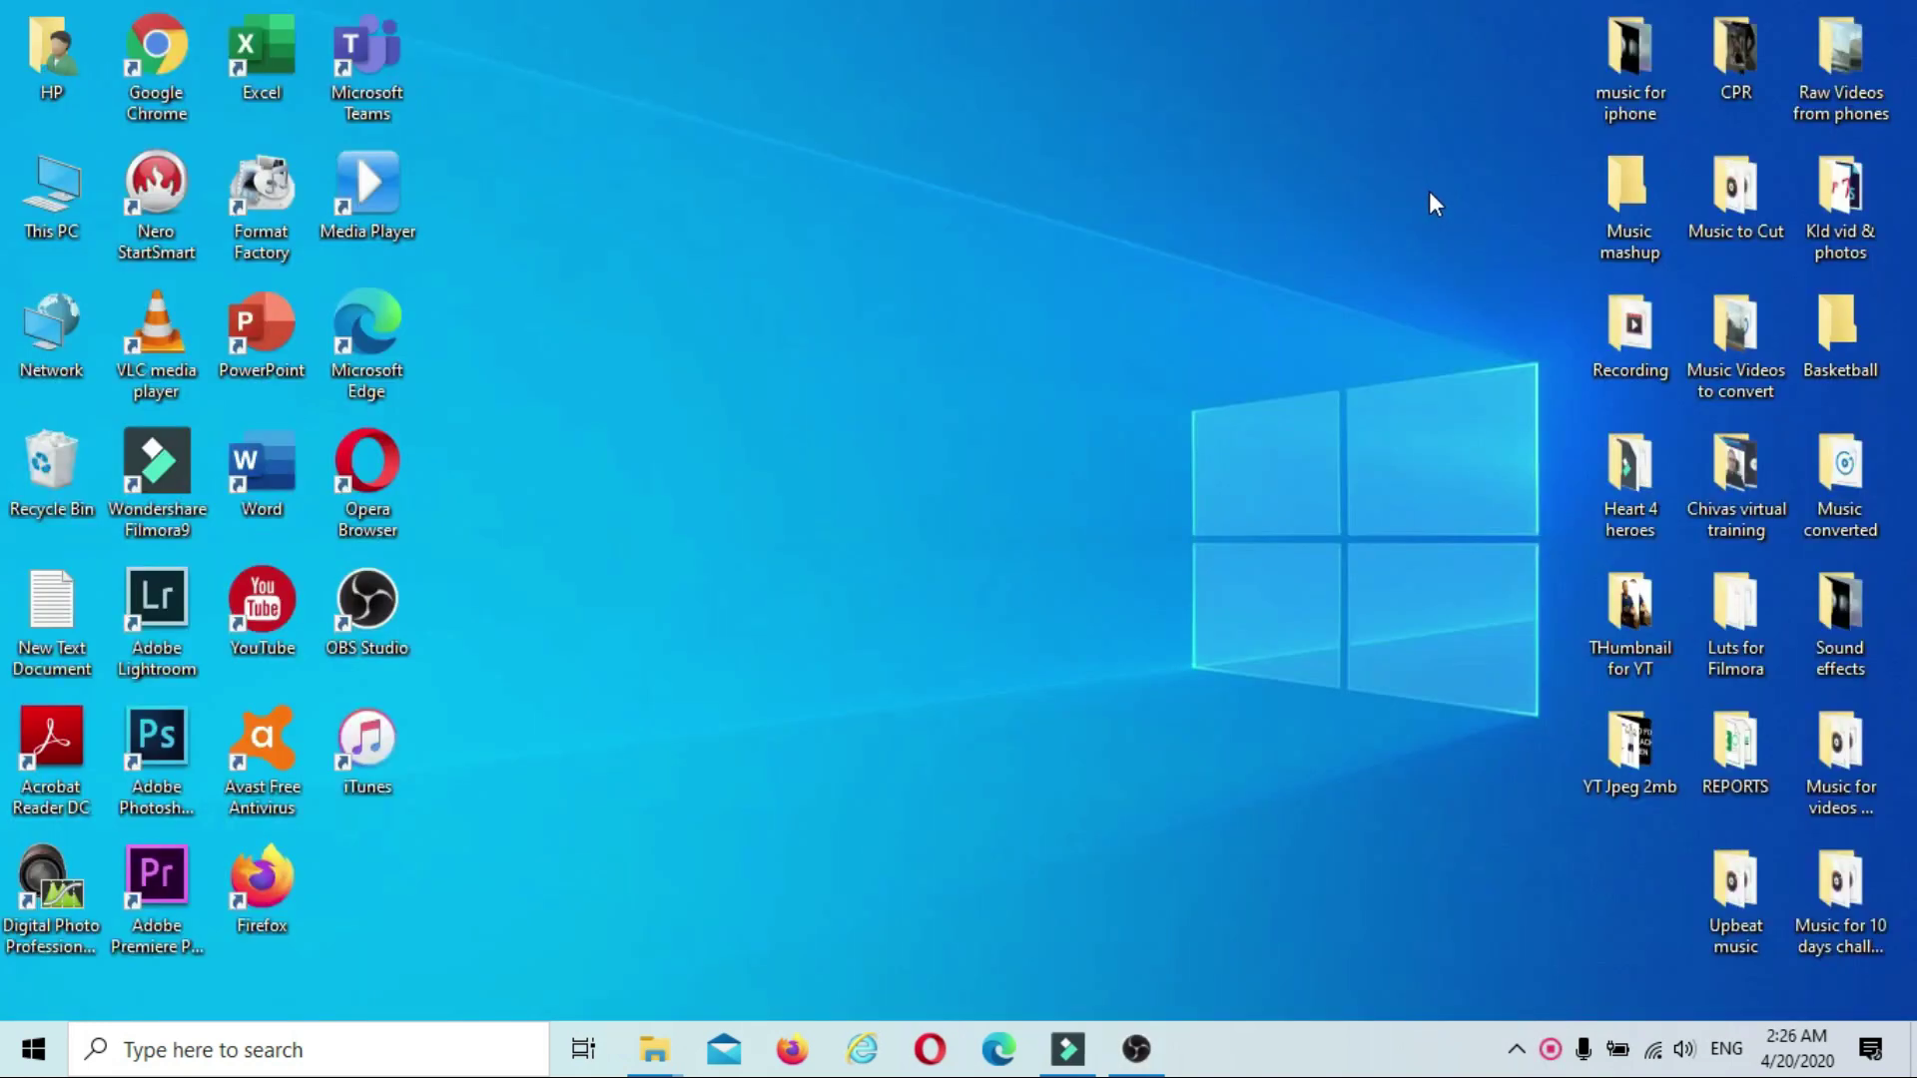
Restore OBS, create a new scene keeping the default name Scene 2, and open the add-source list.
left_click(1136, 1048)
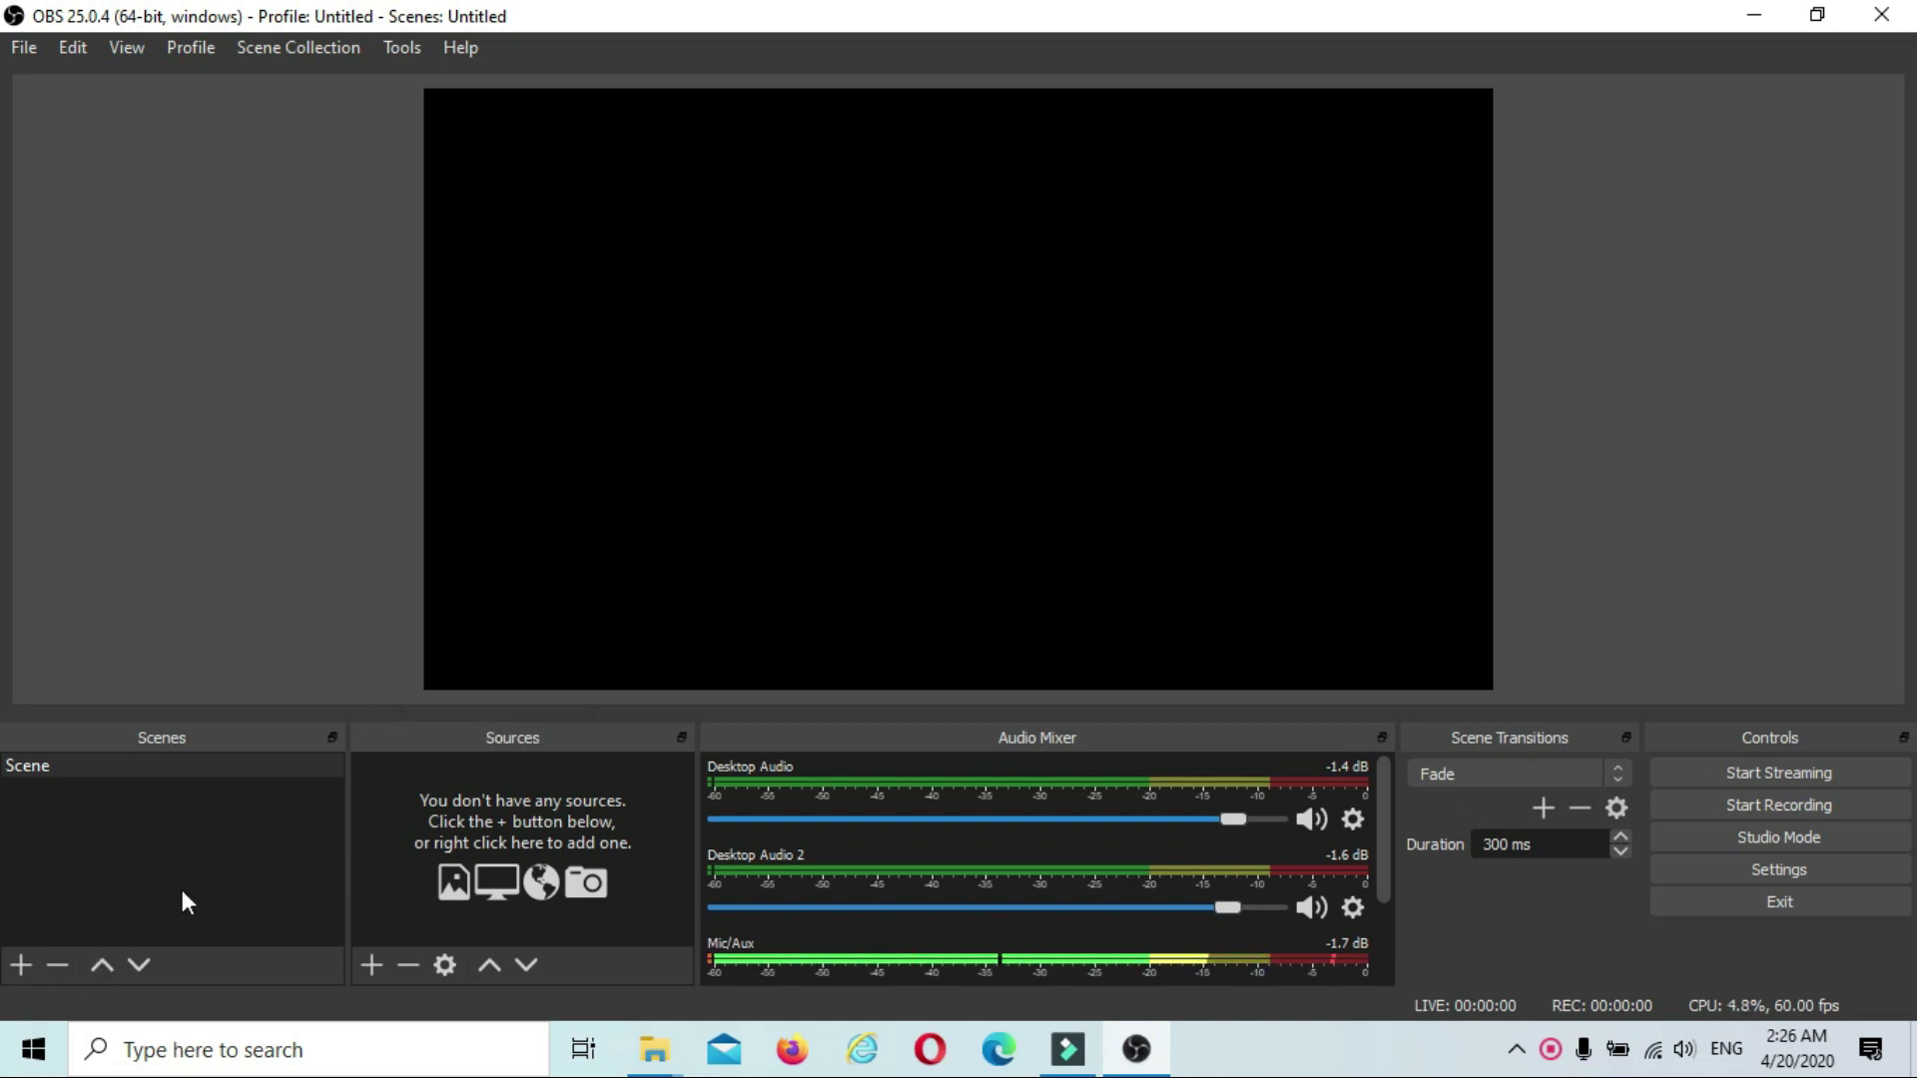
left_click(21, 964)
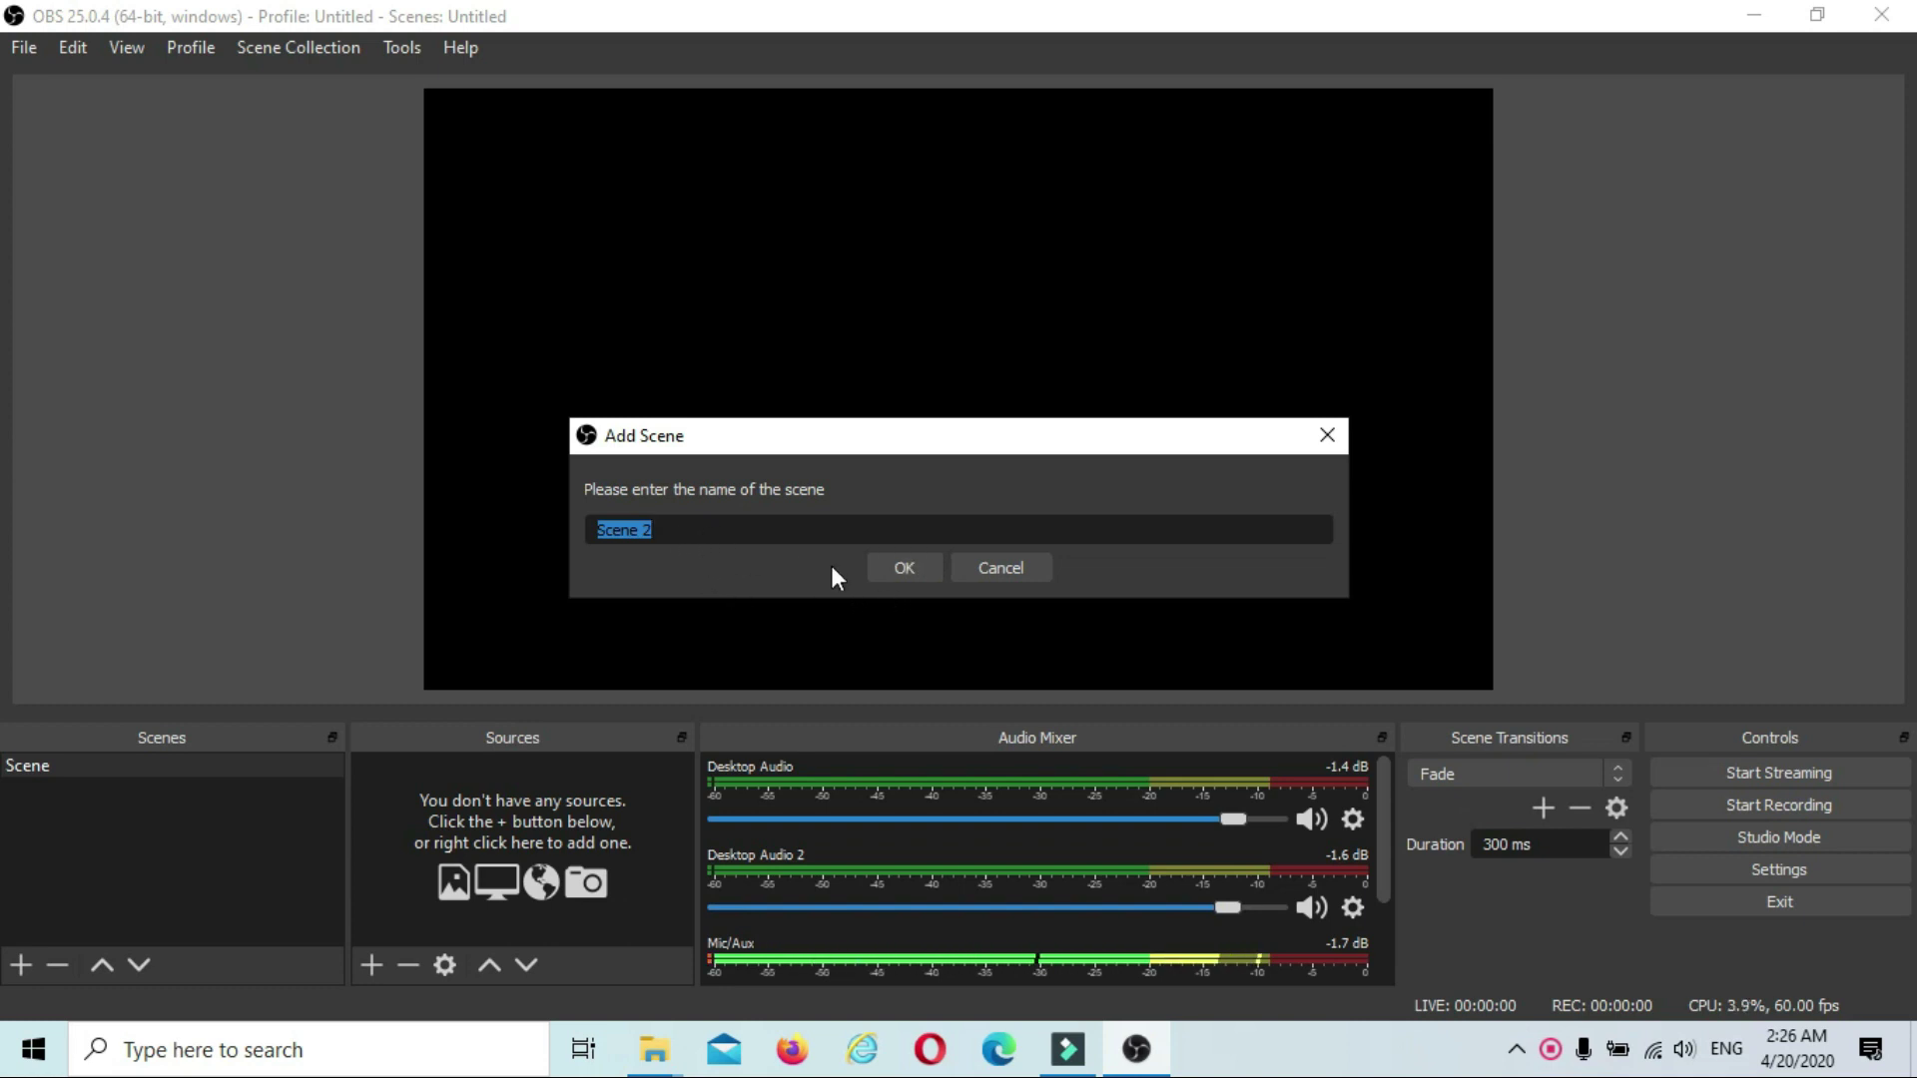
left_click(892, 568)
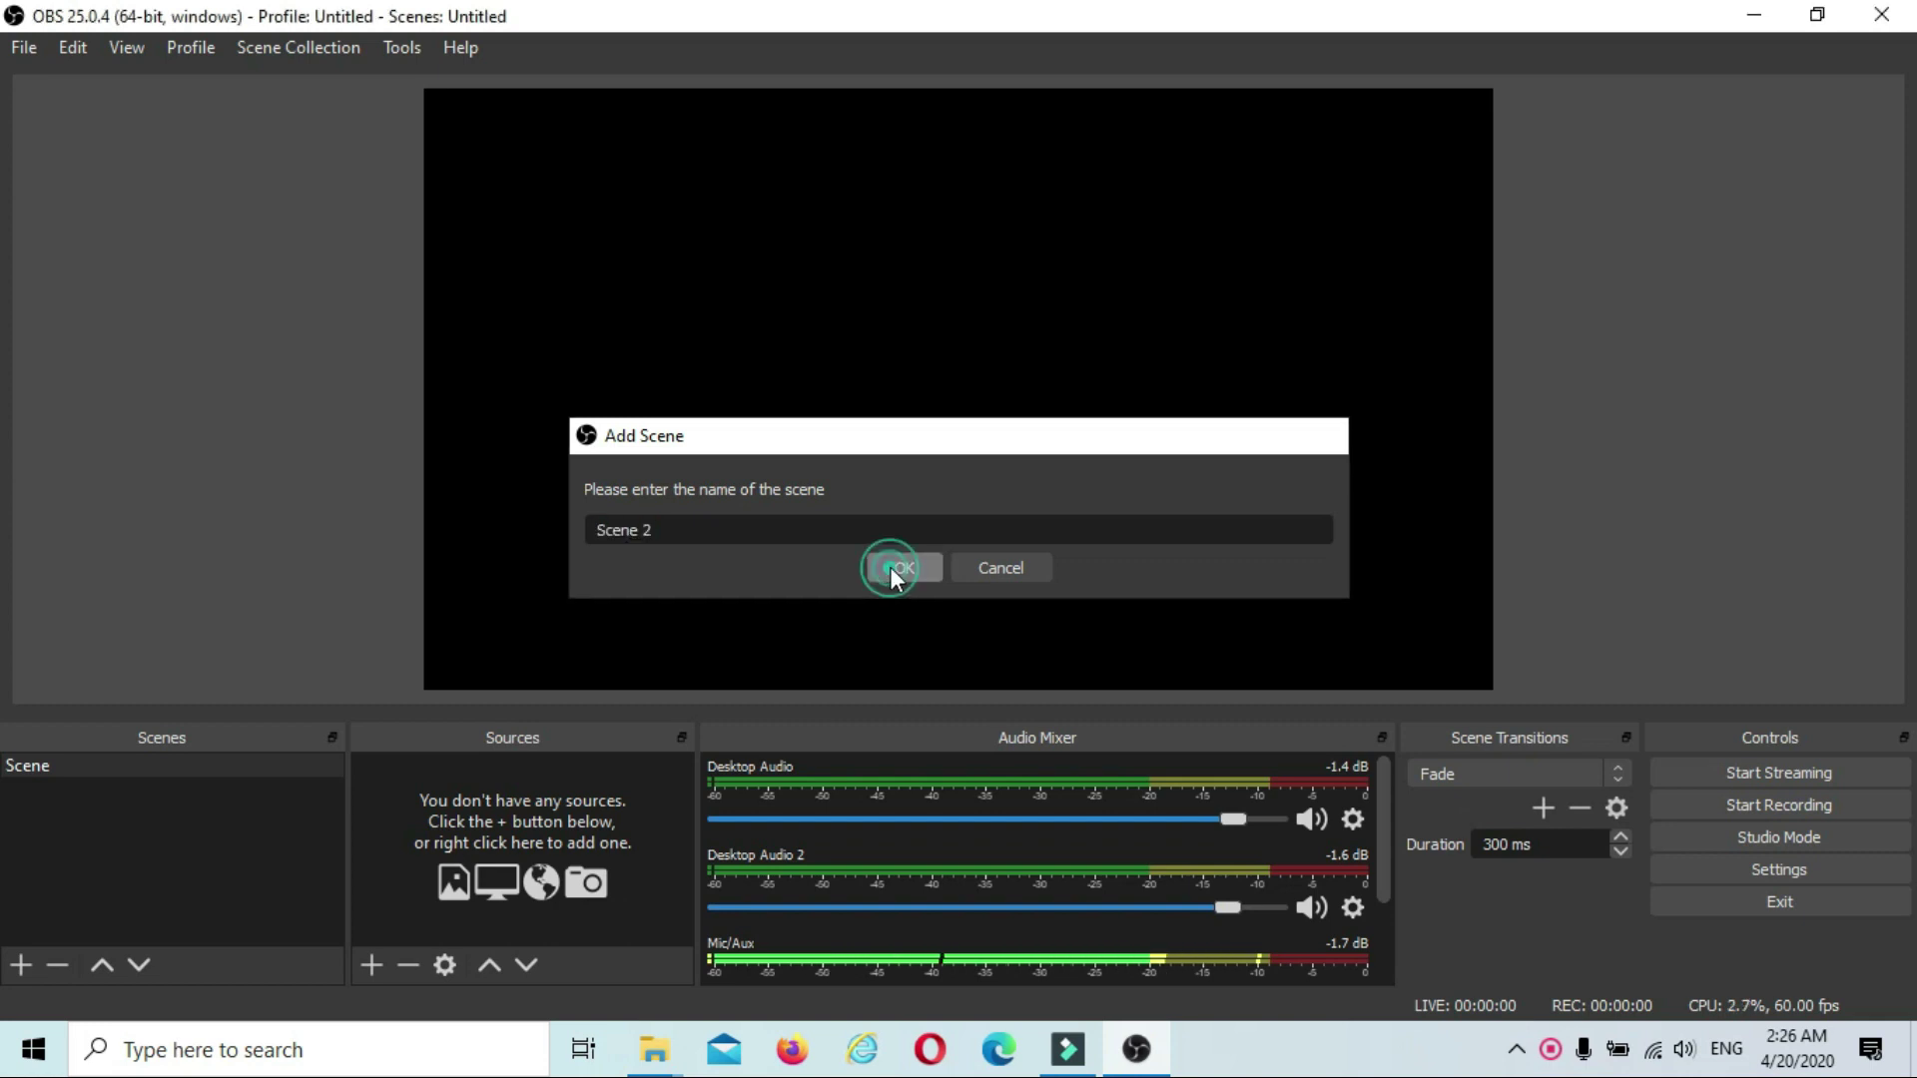
left_click(374, 962)
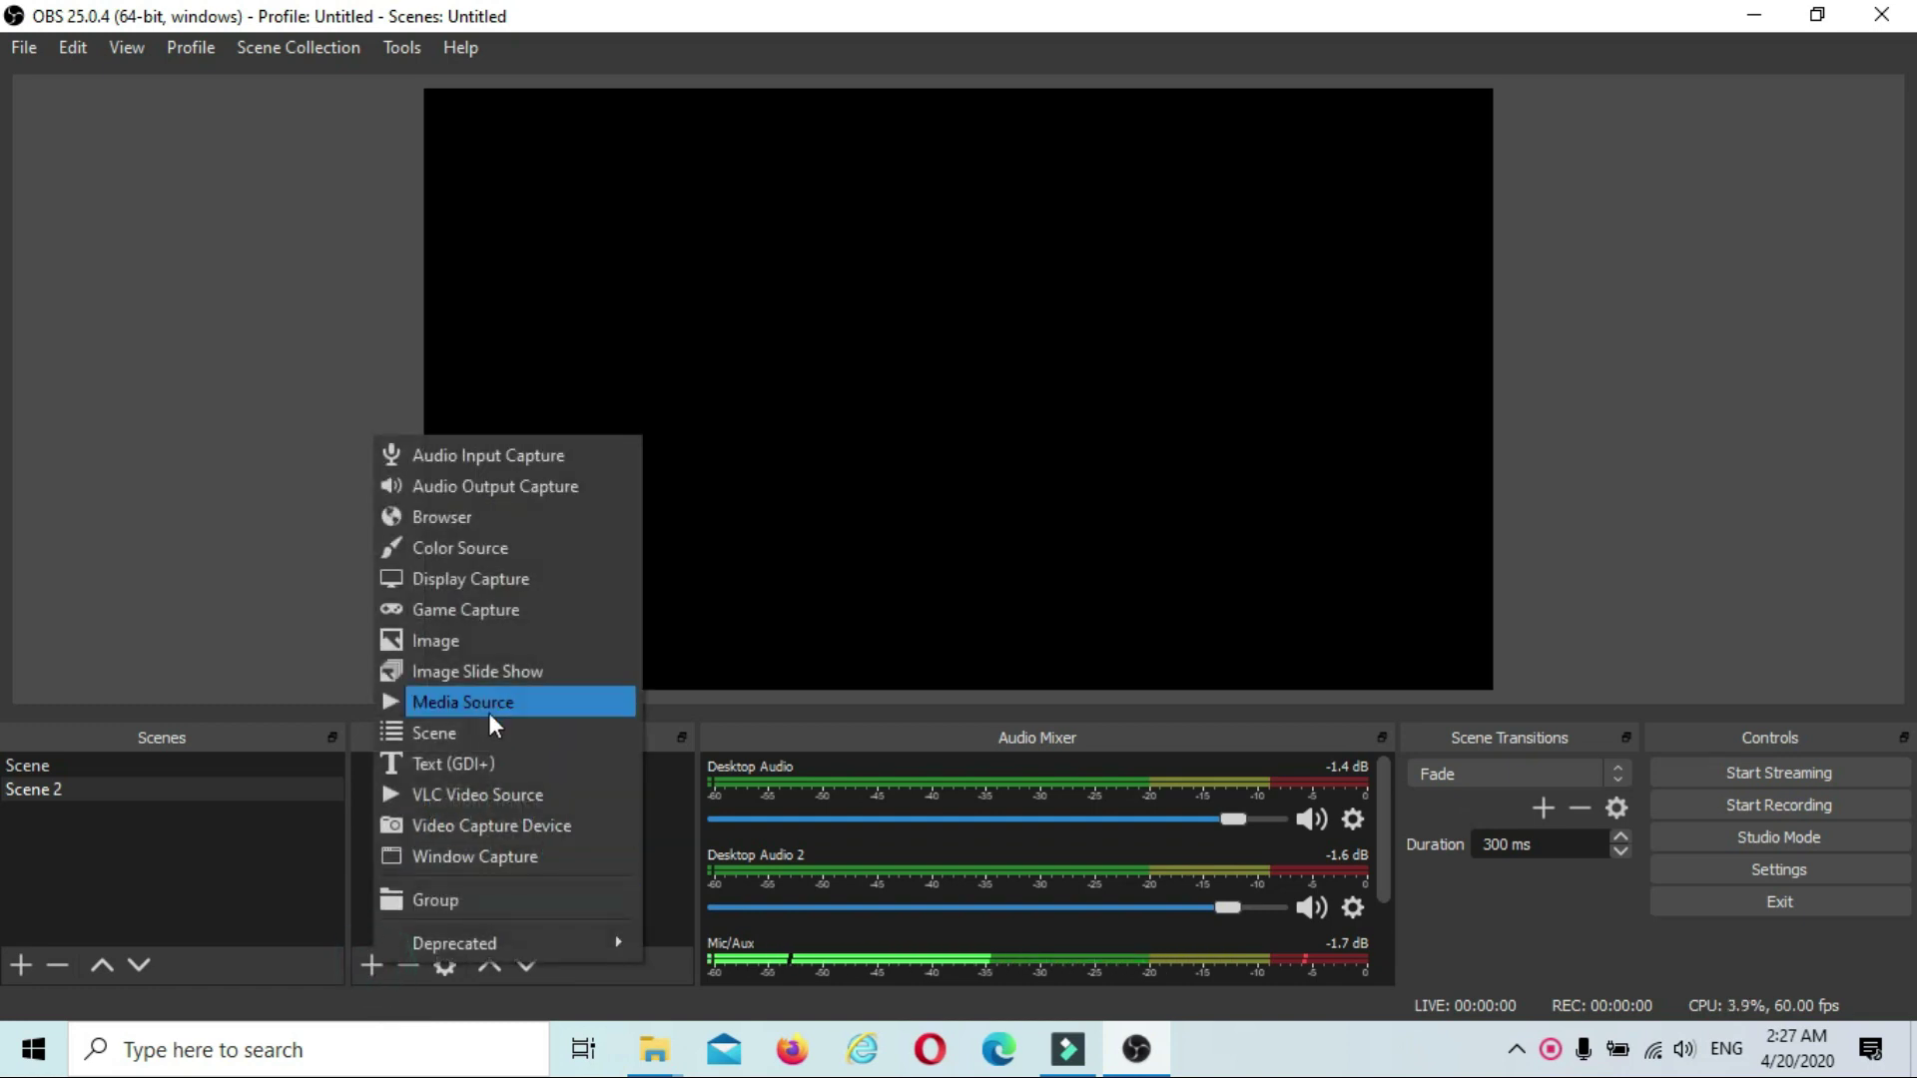
Add a Display Capture source of Display 1 (1366x768), with cursor capture on, to Scene 2.
left_click(505, 581)
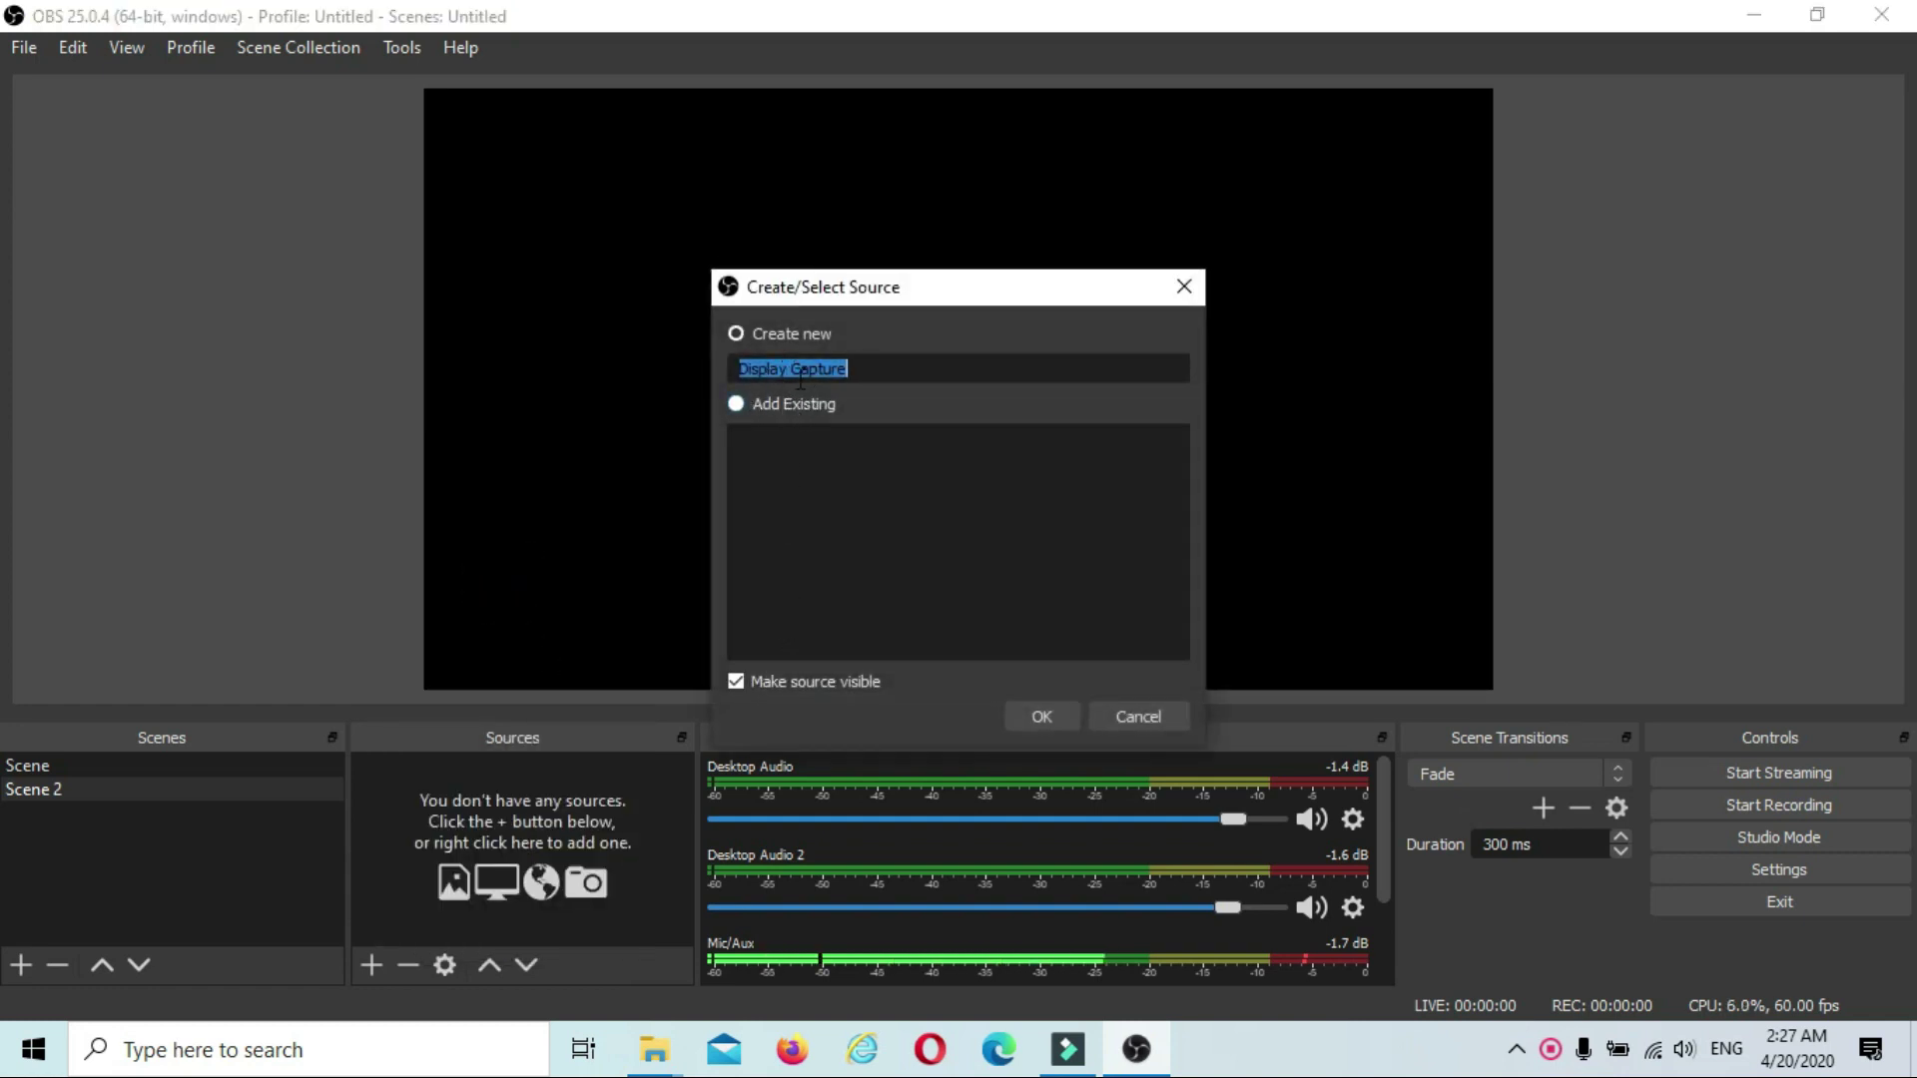
left_click(1034, 716)
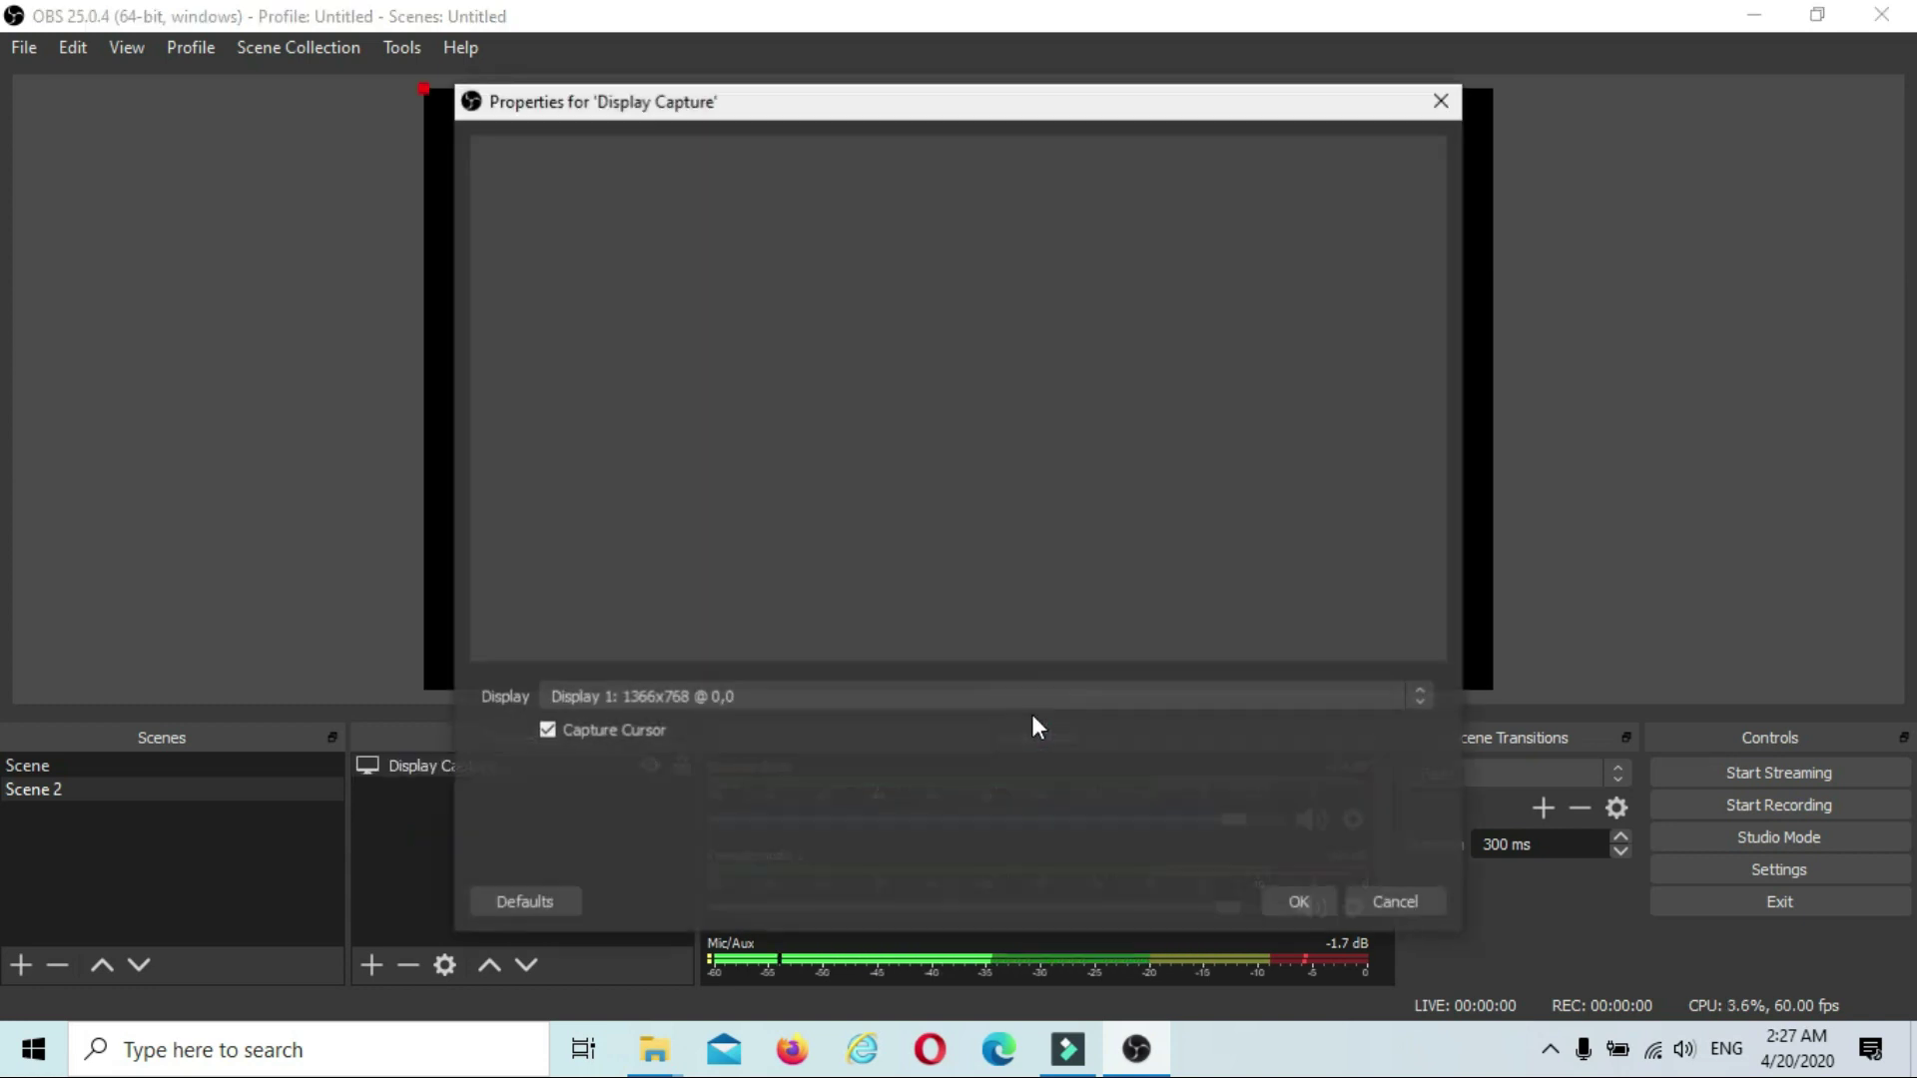
left_click(1295, 901)
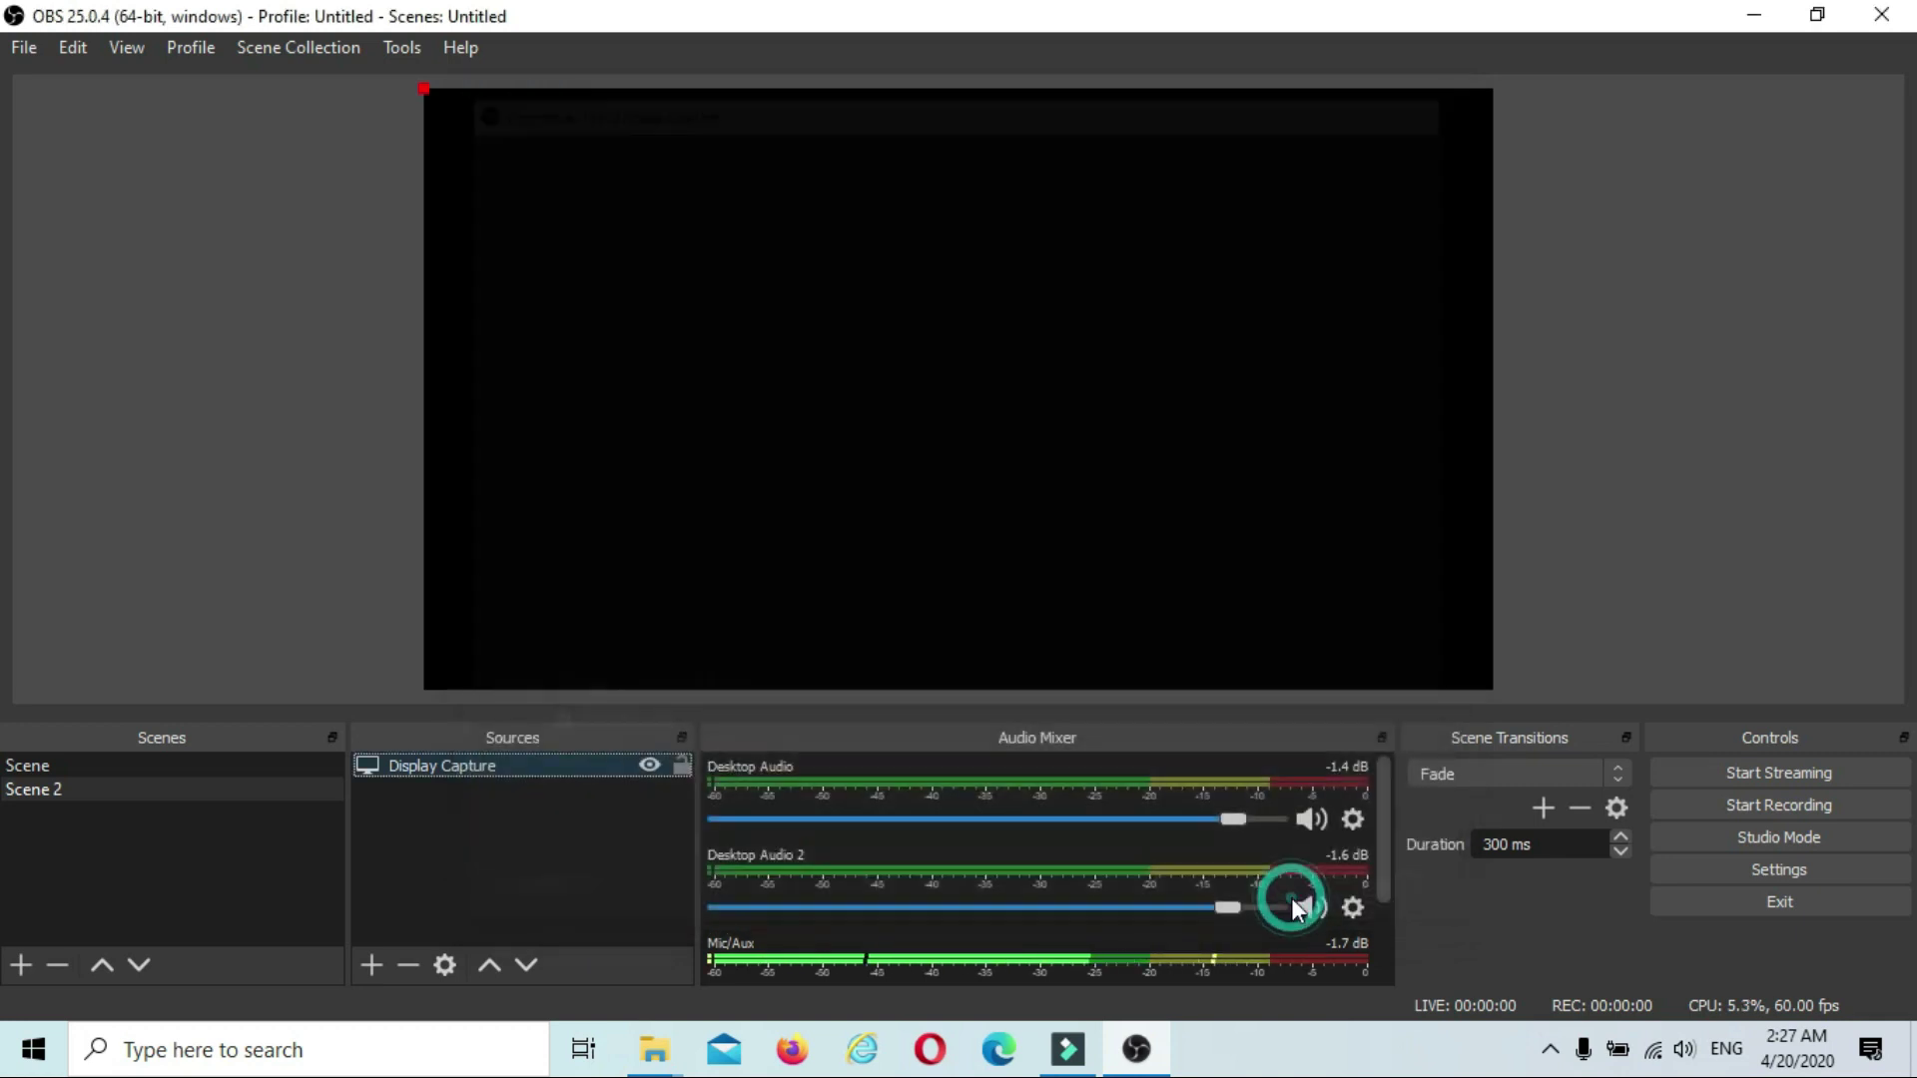
Fit the Display Capture source to the screen with Transform > Fit to screen, then minimize OBS.
right_click(423, 88)
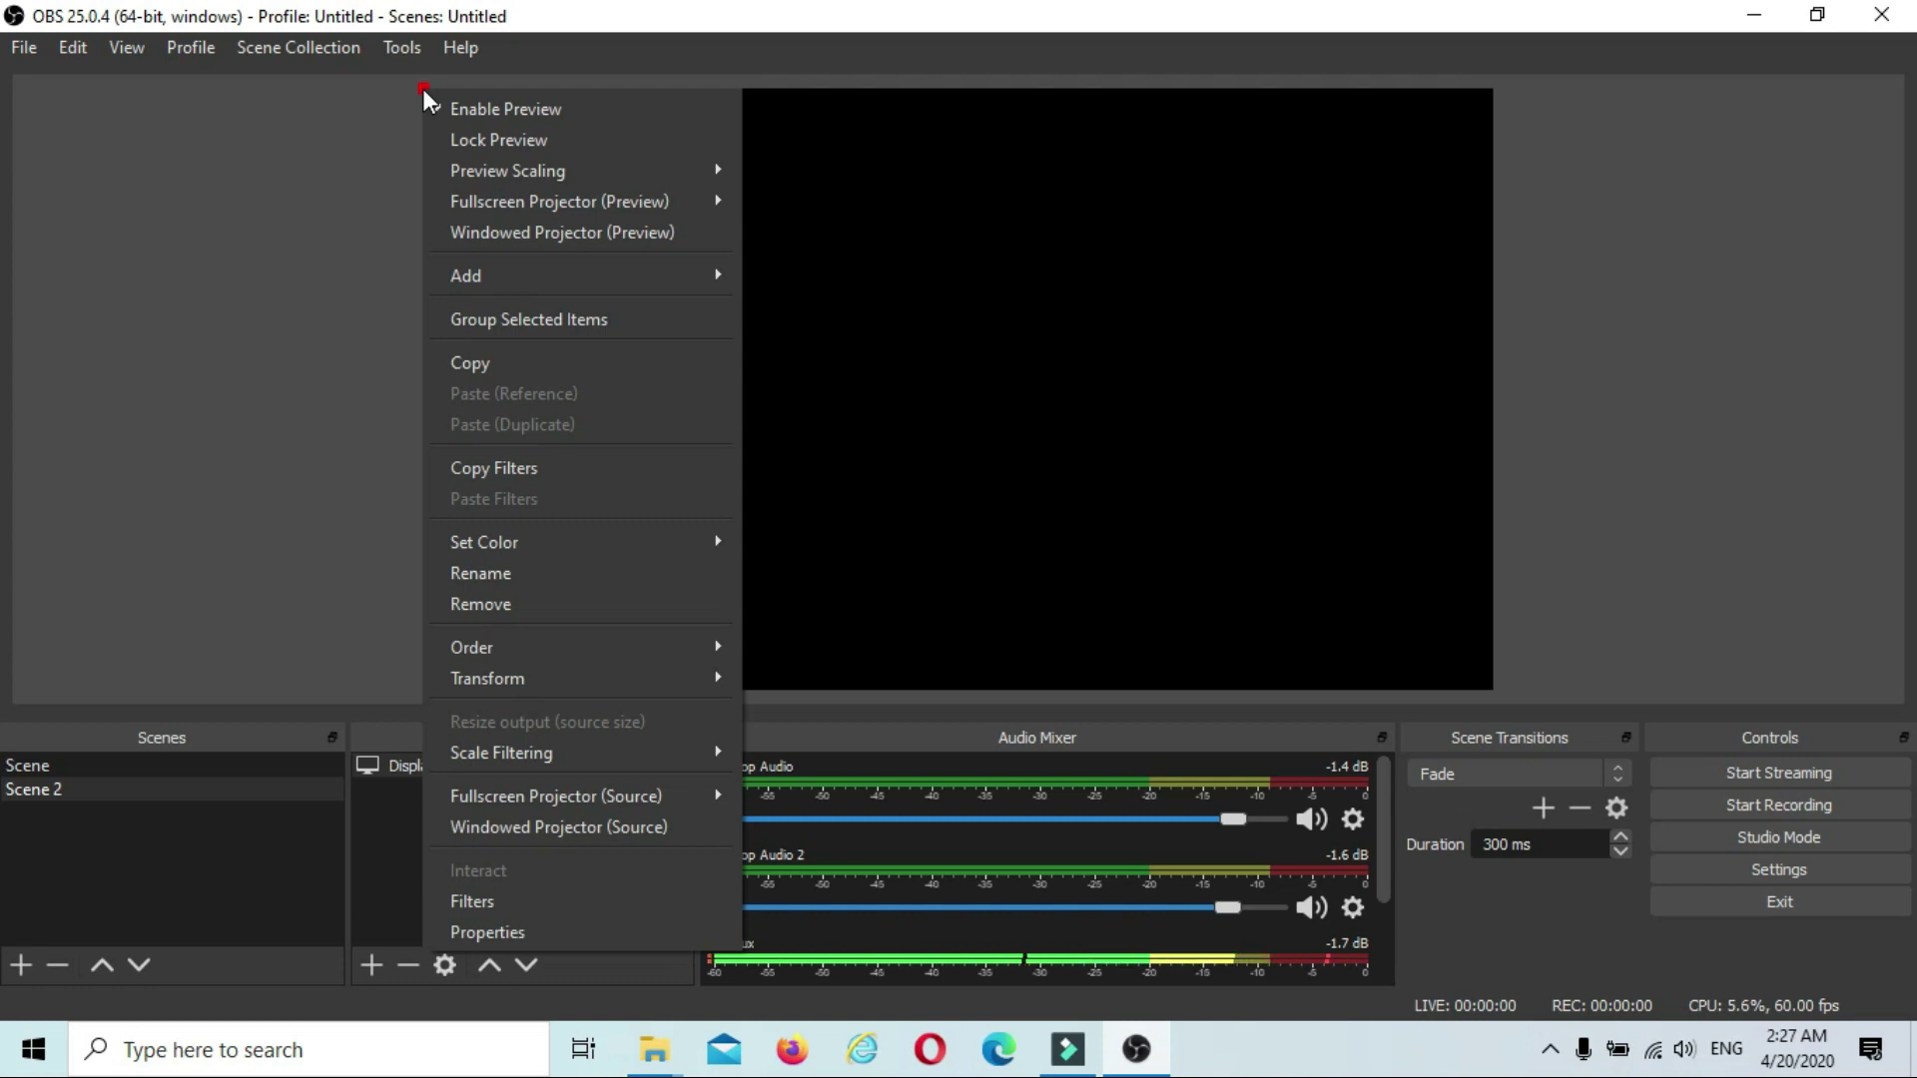
mouse_move(563, 679)
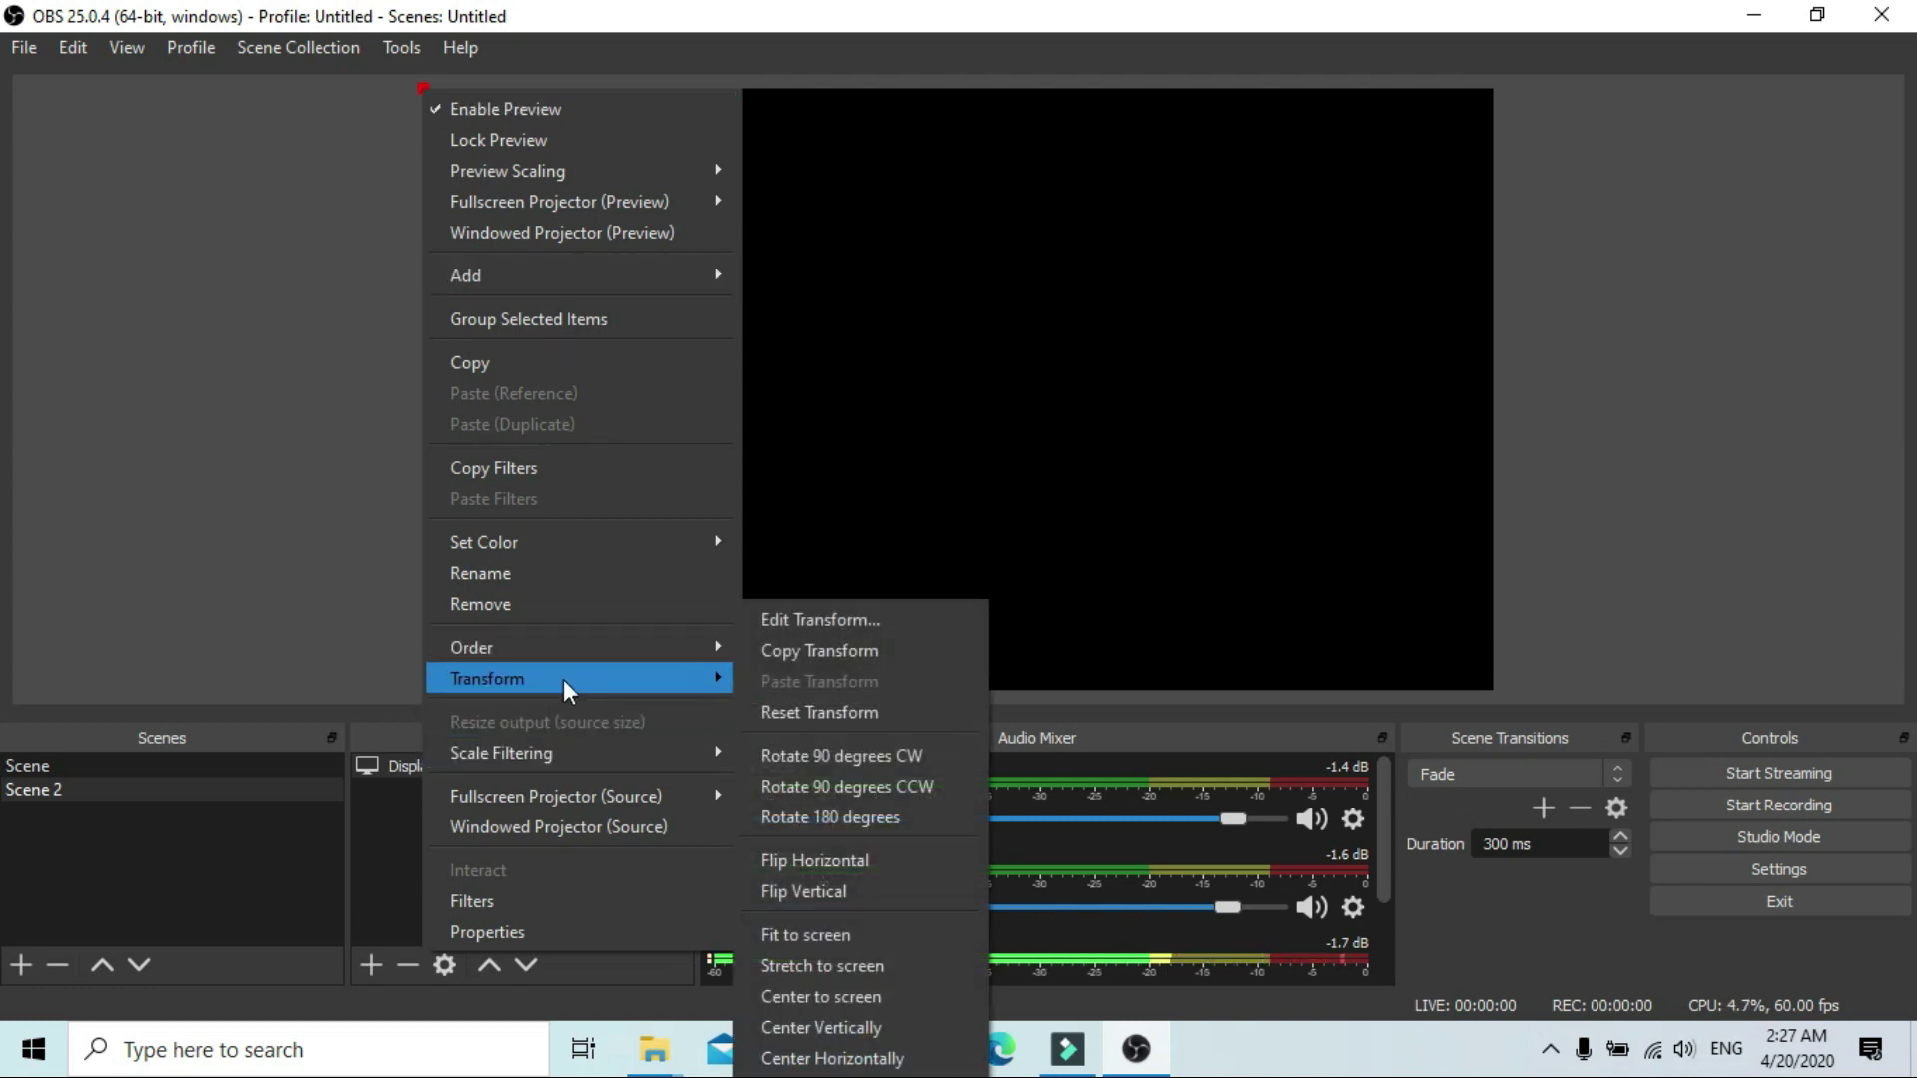
left_click(836, 935)
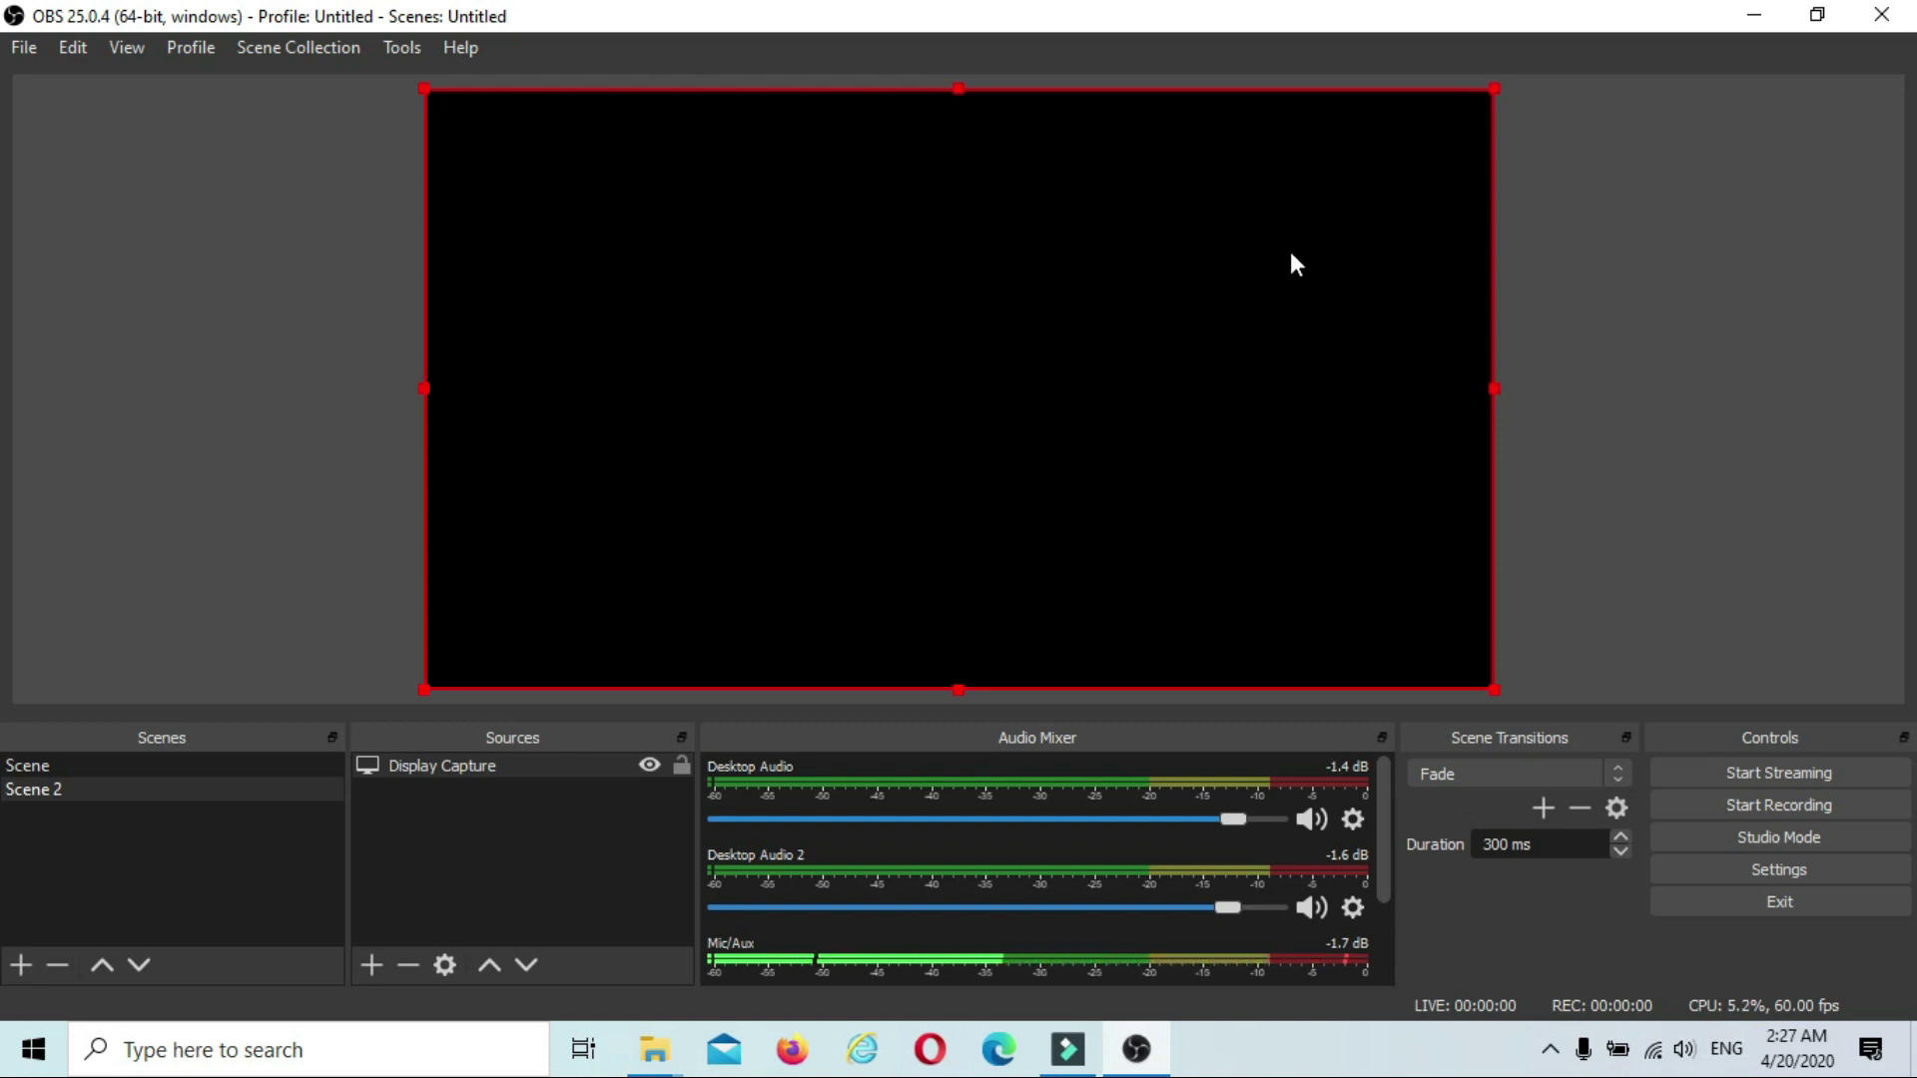
left_click(1727, 18)
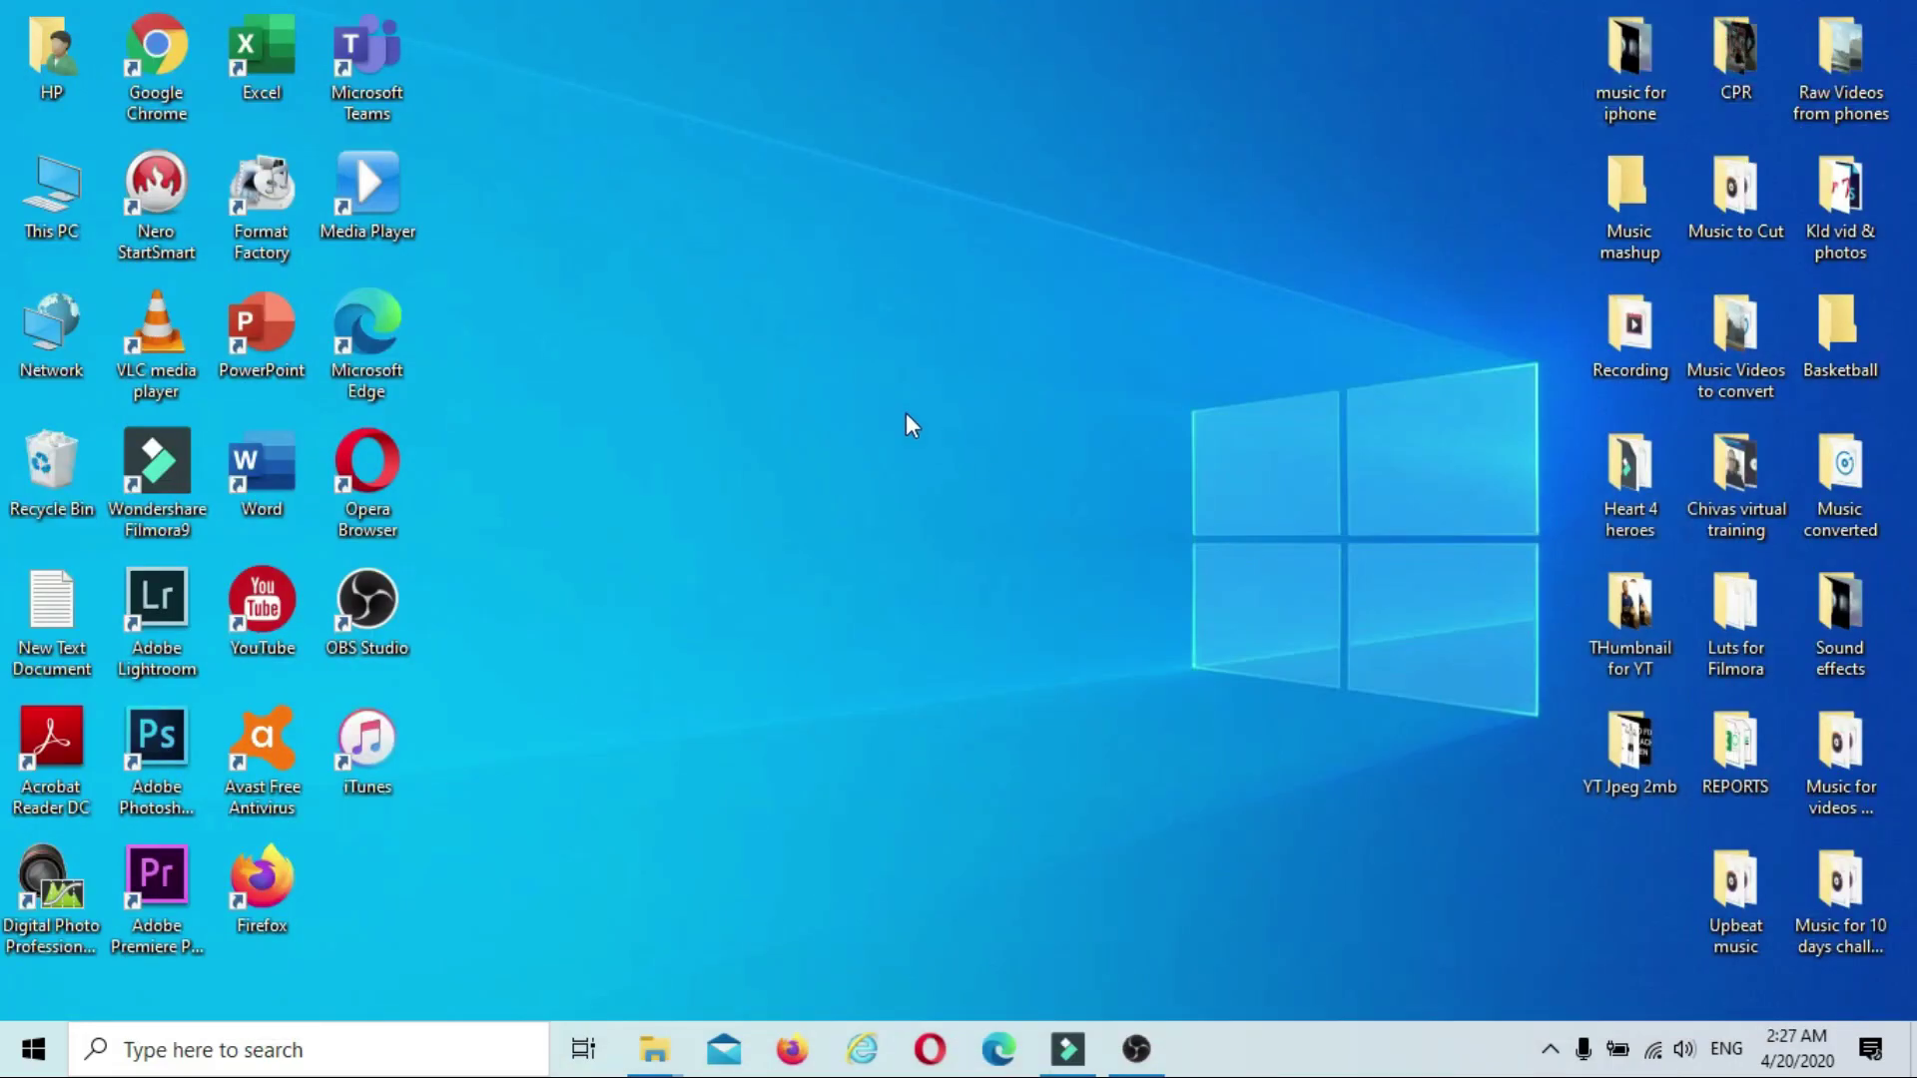
Launch NVIDIA Control Panel from the desktop's right-click menu, landing on Manage 3D Settings.
right_click(865, 319)
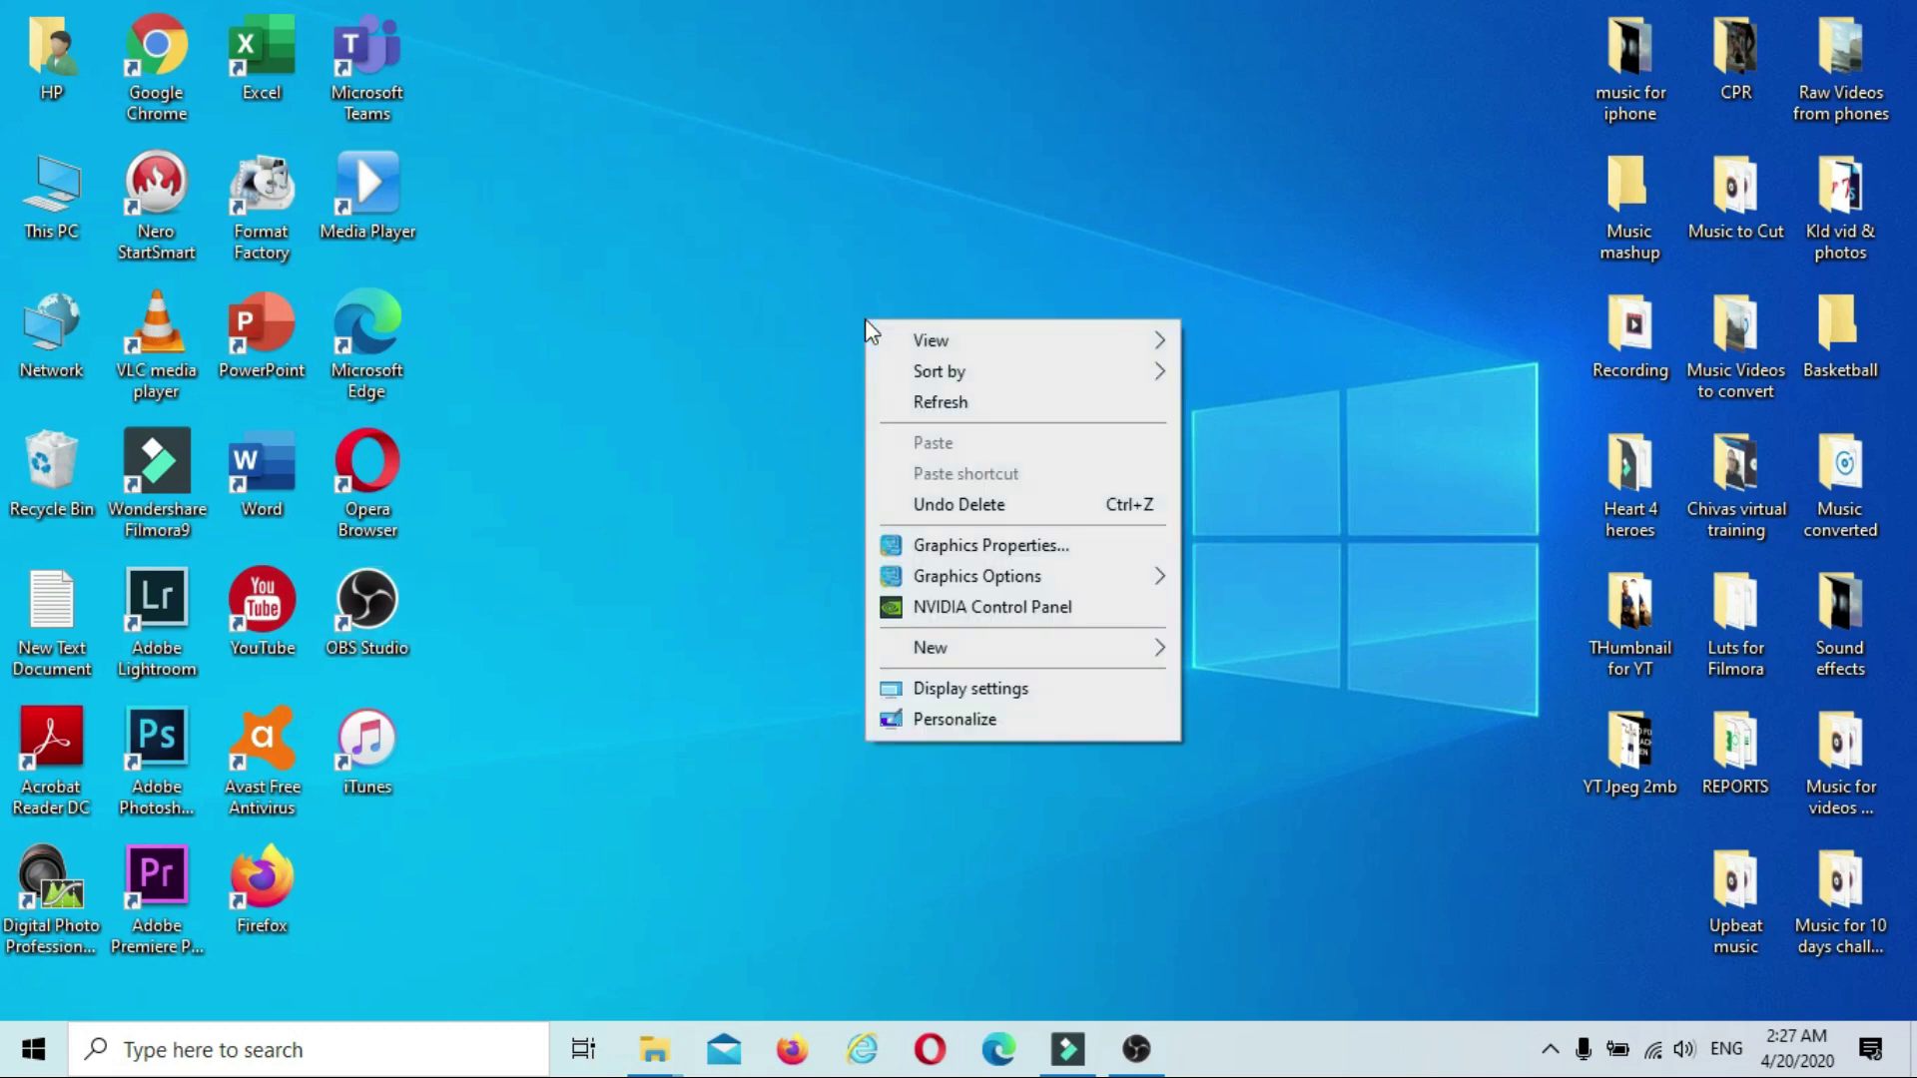
left_click(980, 609)
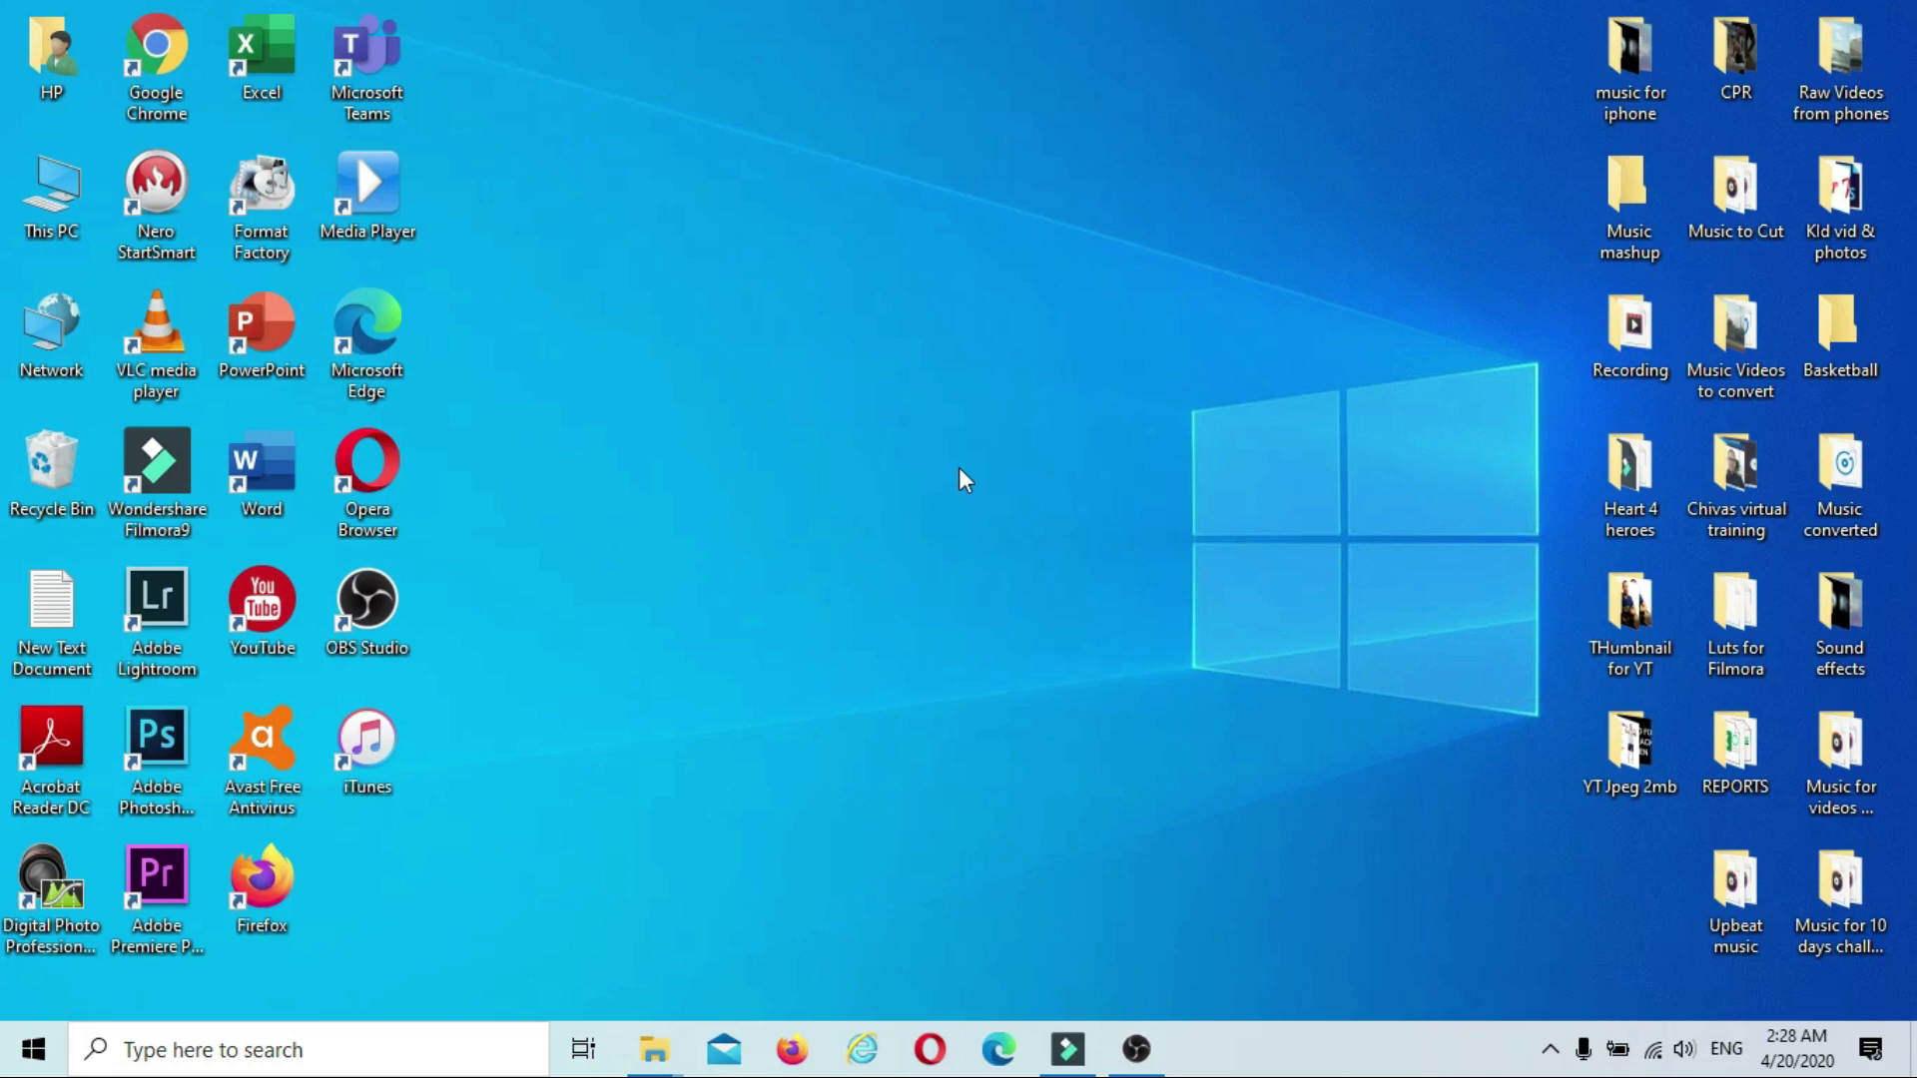
right_click(874, 382)
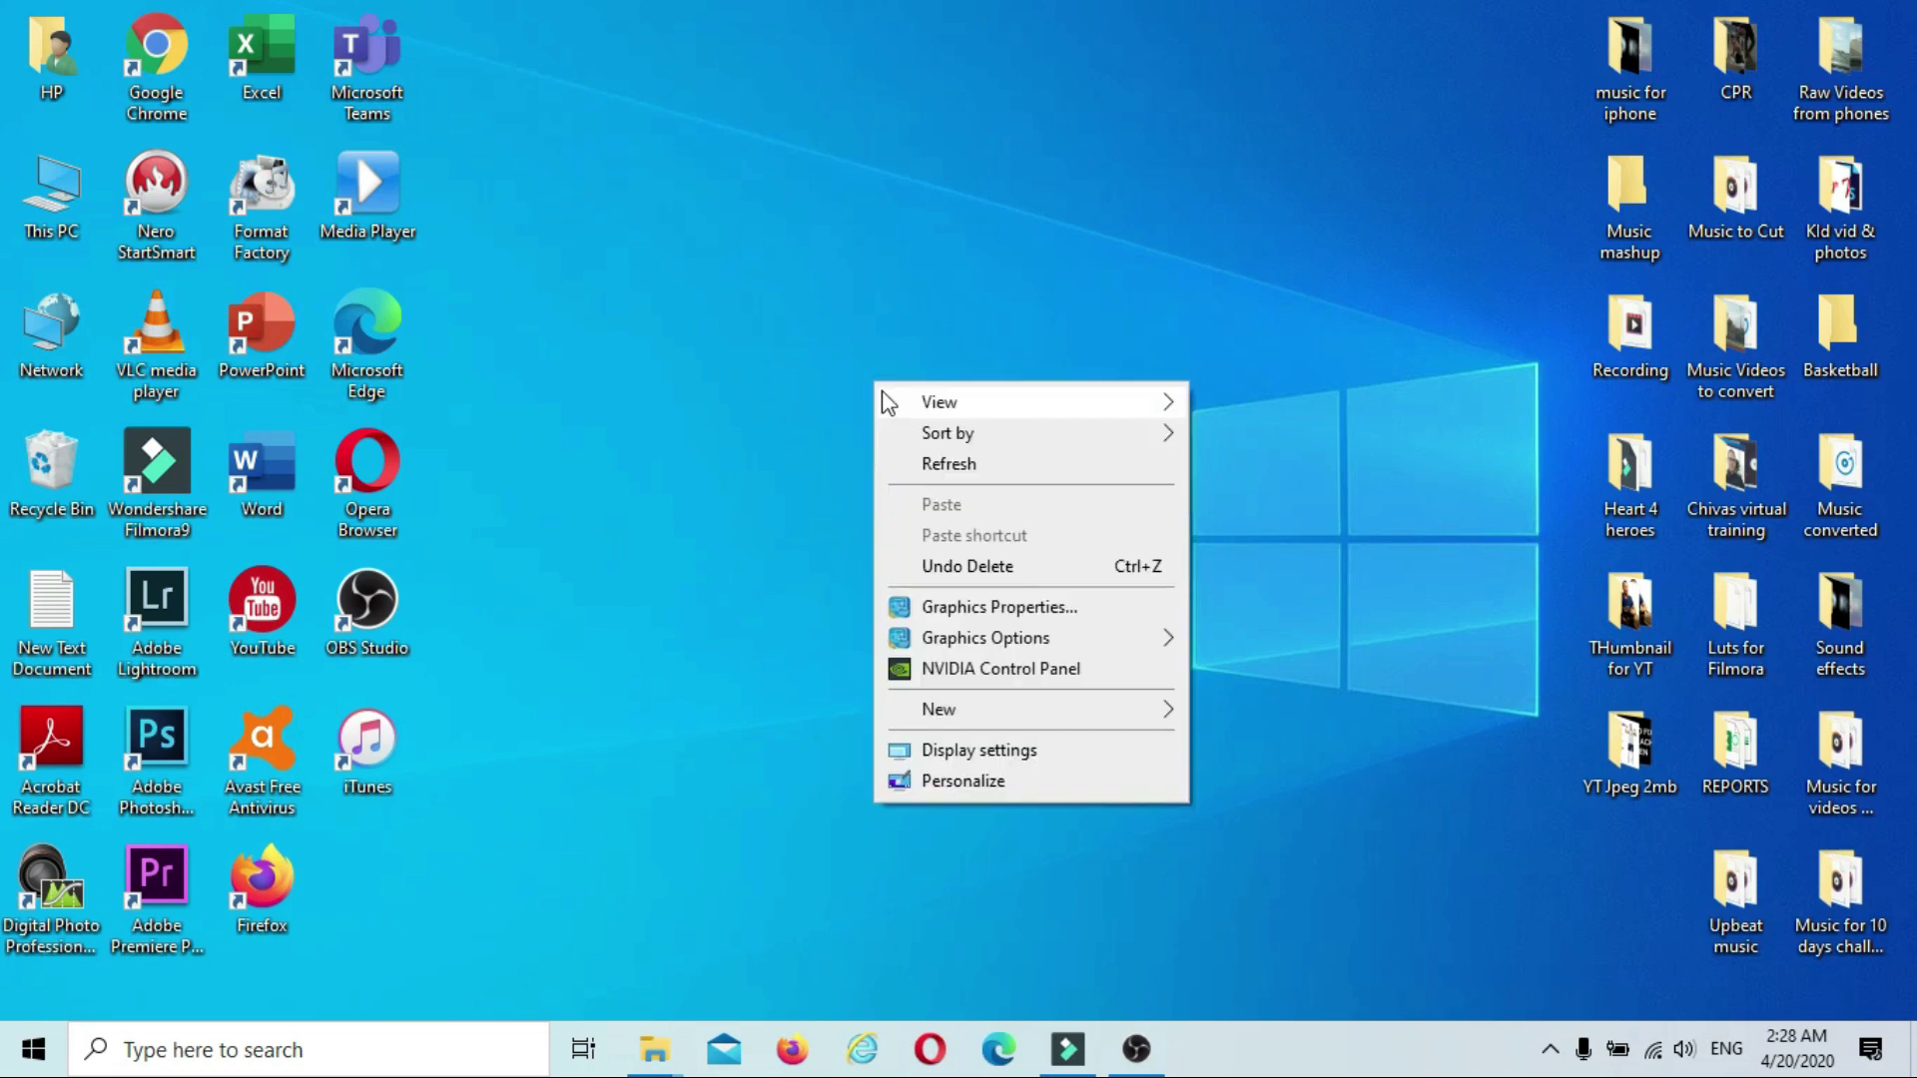
left_click(973, 674)
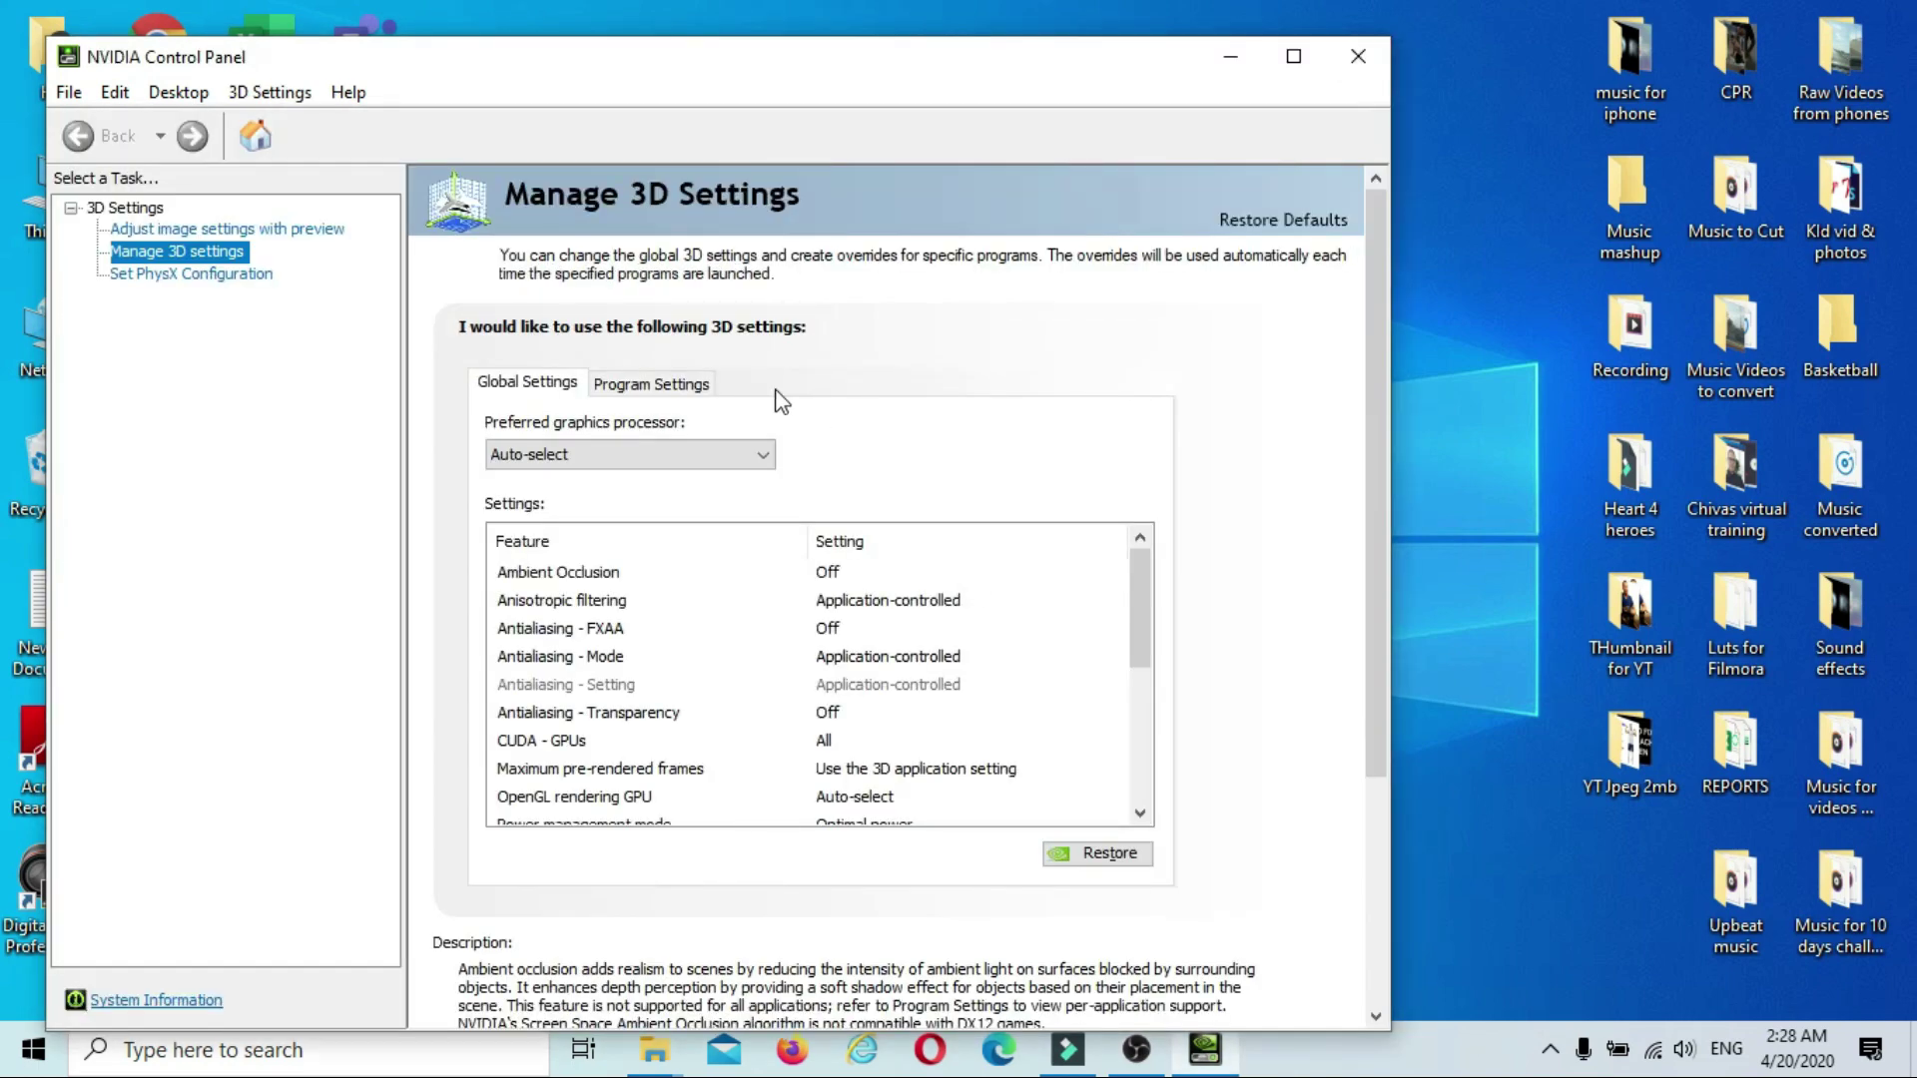
Maximize NVIDIA Control Panel, show Program Settings for obs64.exe, and open the Add program picker.
left_click(1294, 57)
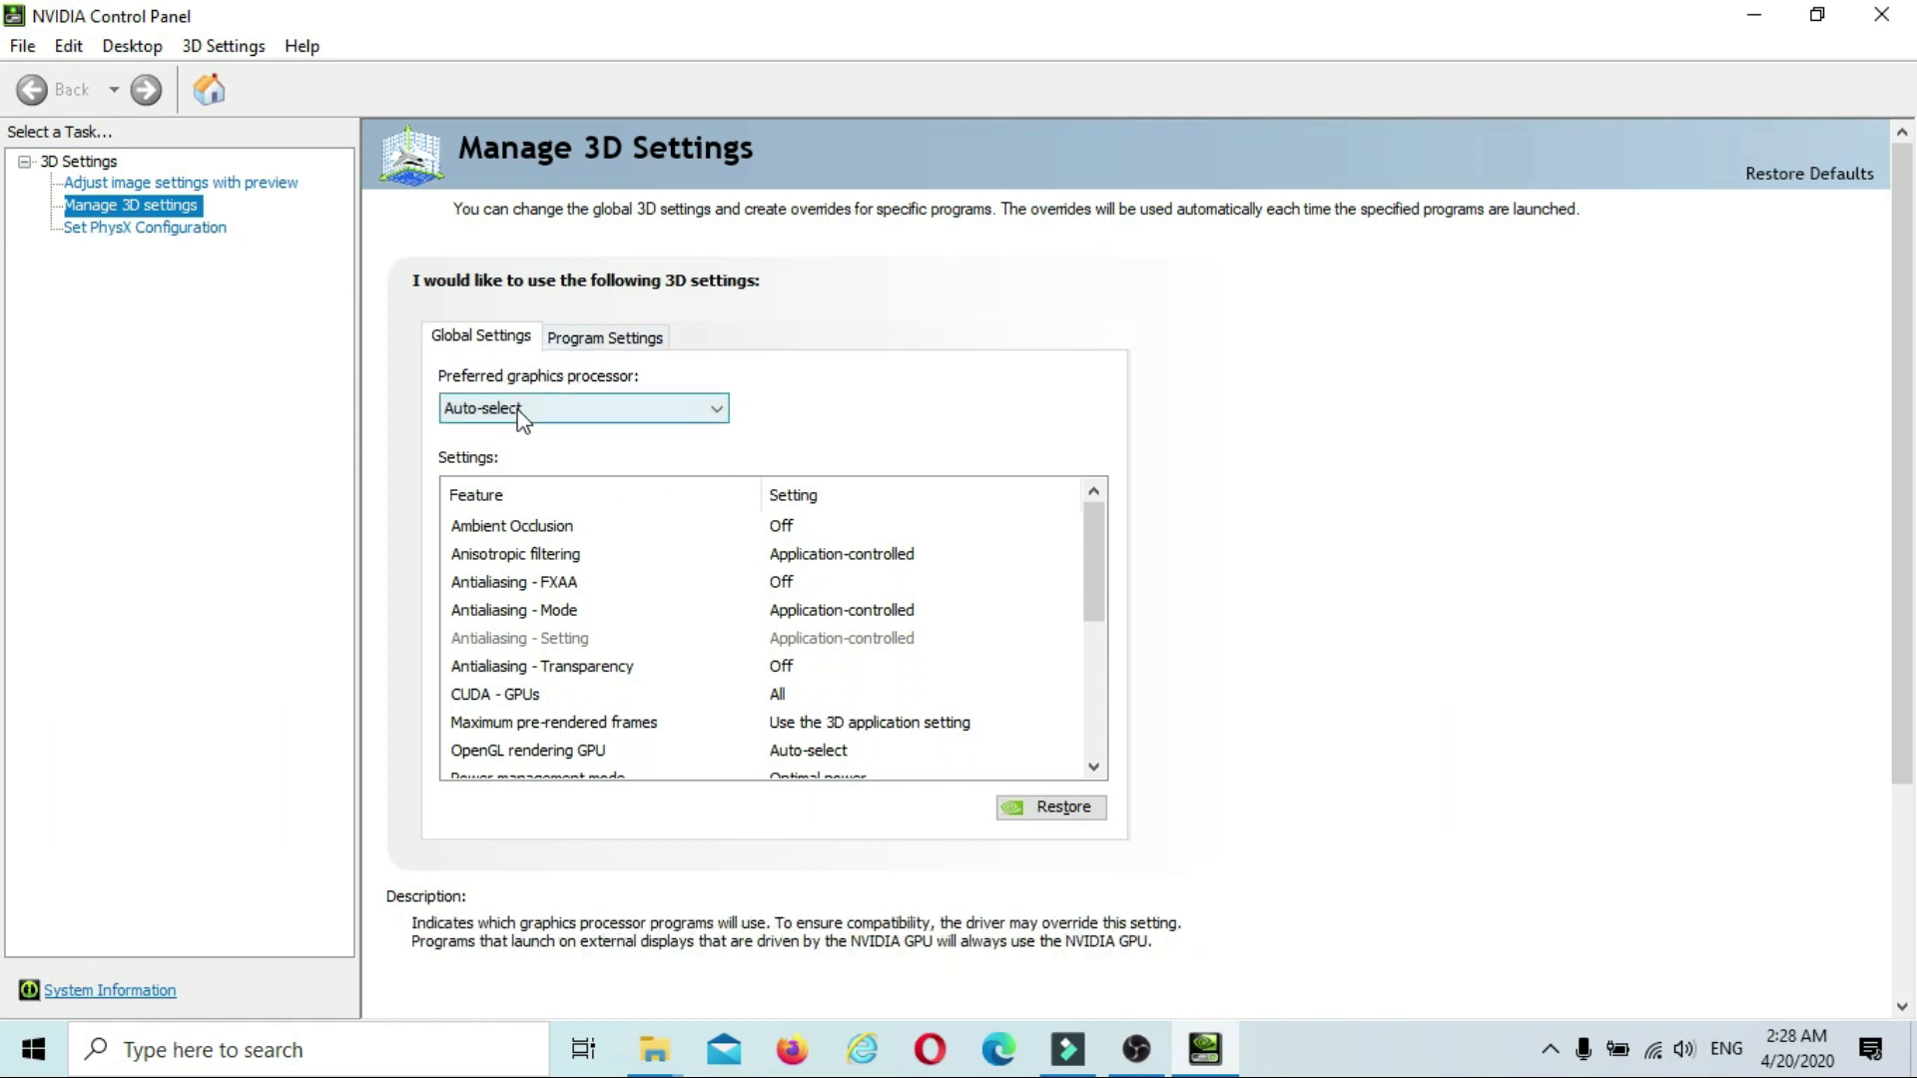
left_click(594, 344)
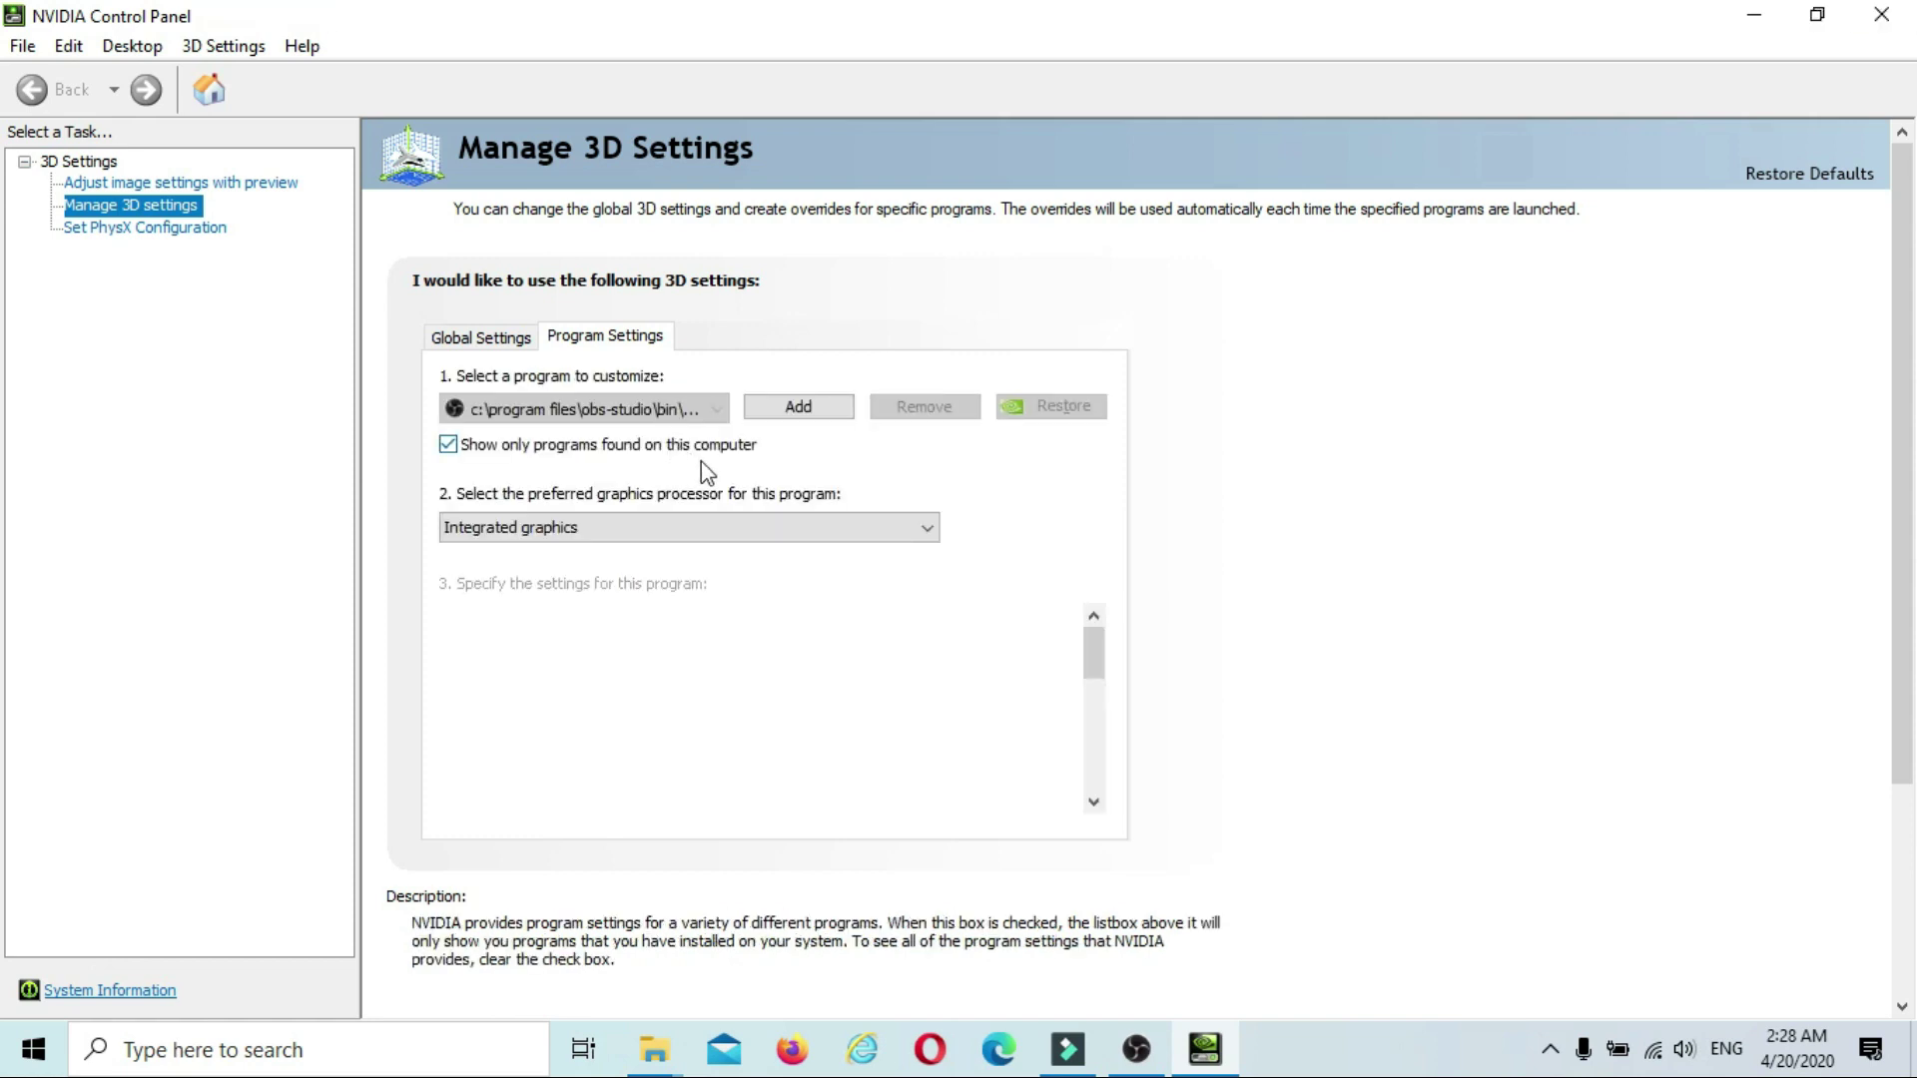
left_click(719, 408)
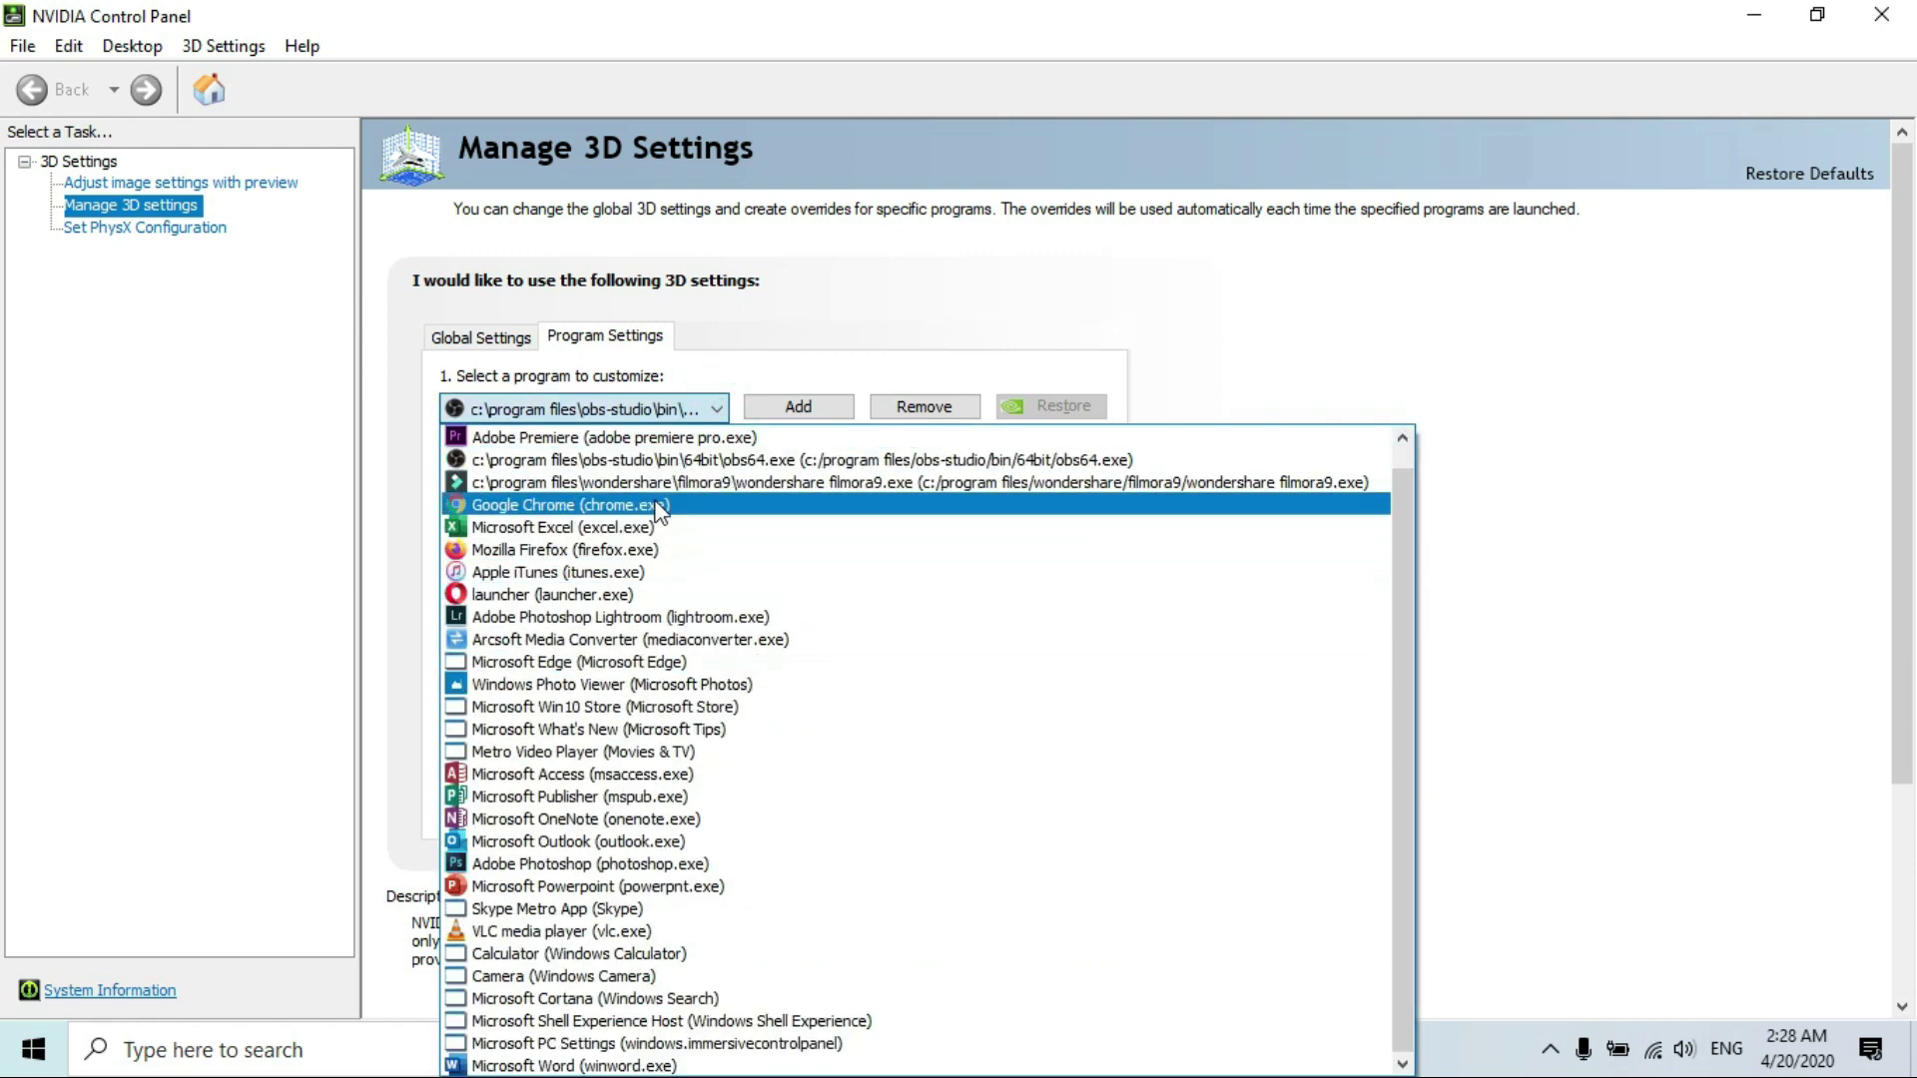
left_click(620, 462)
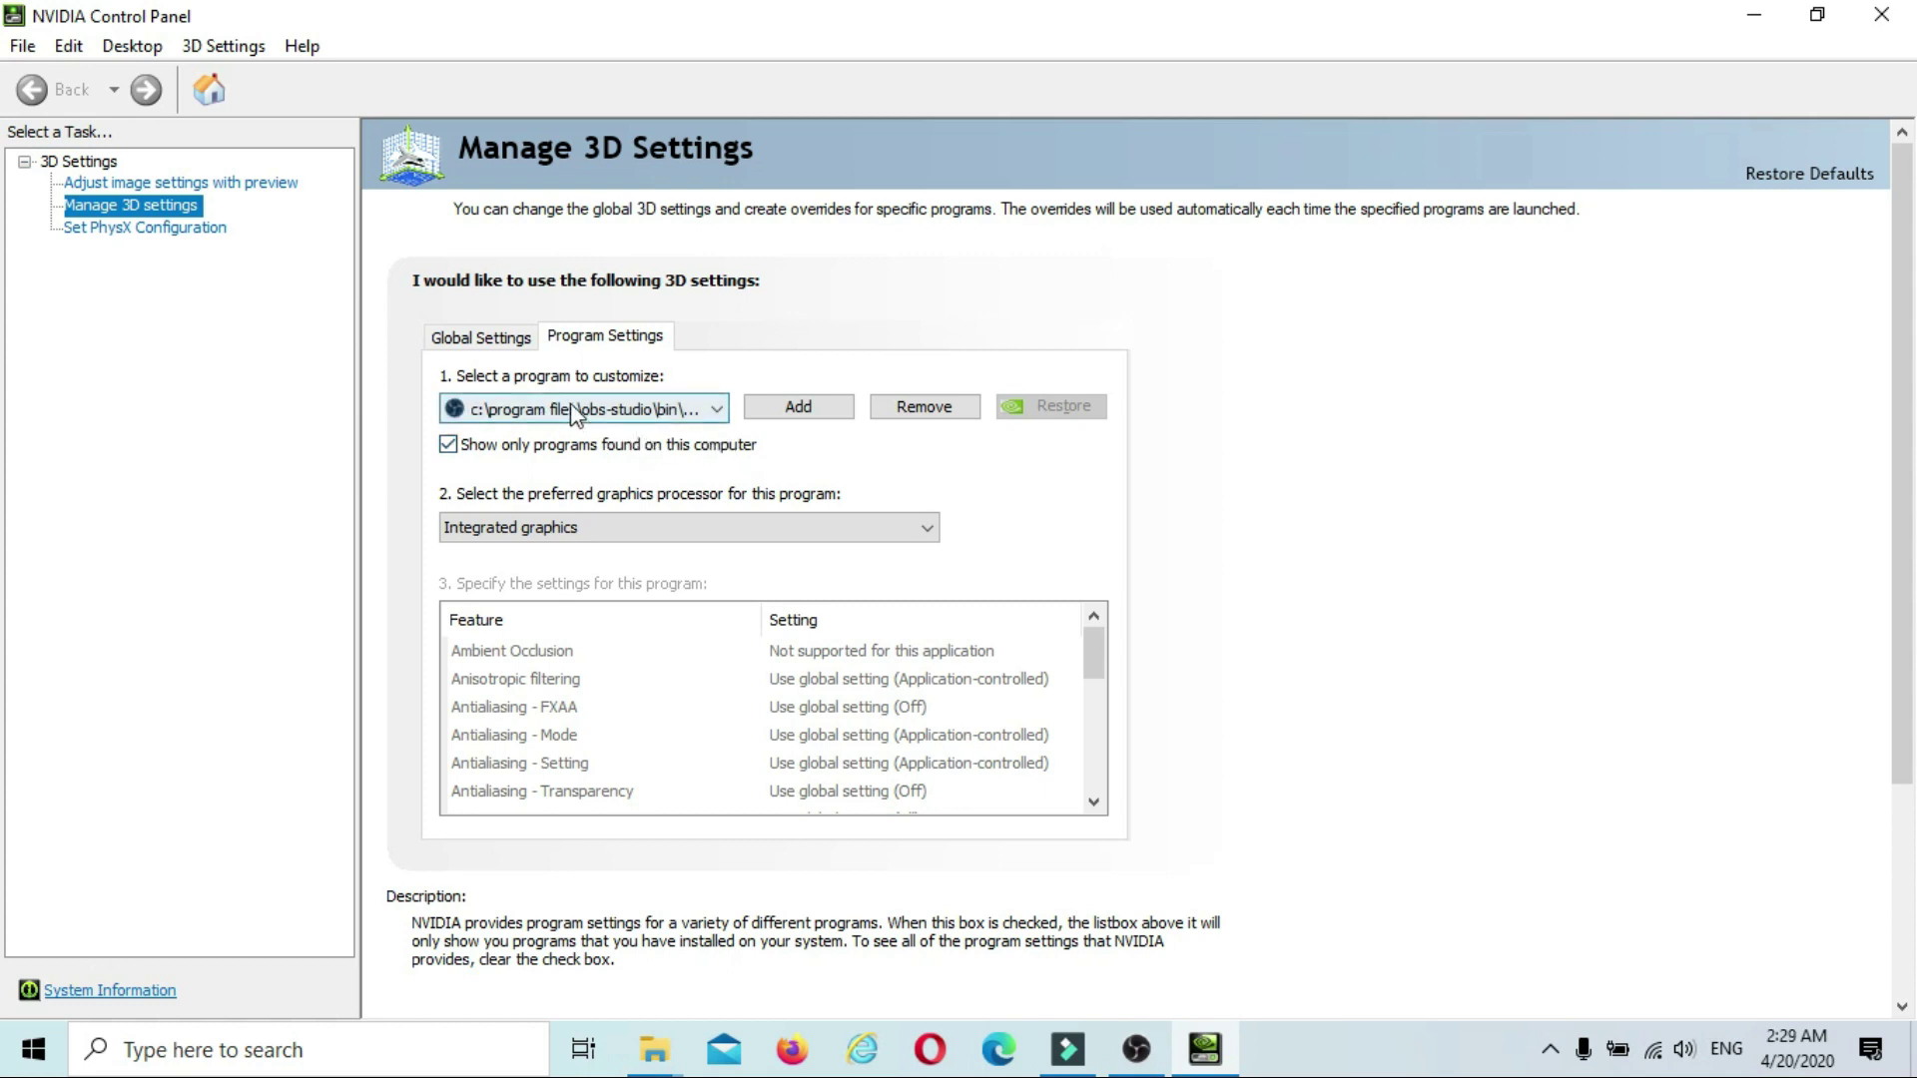
left_click(810, 411)
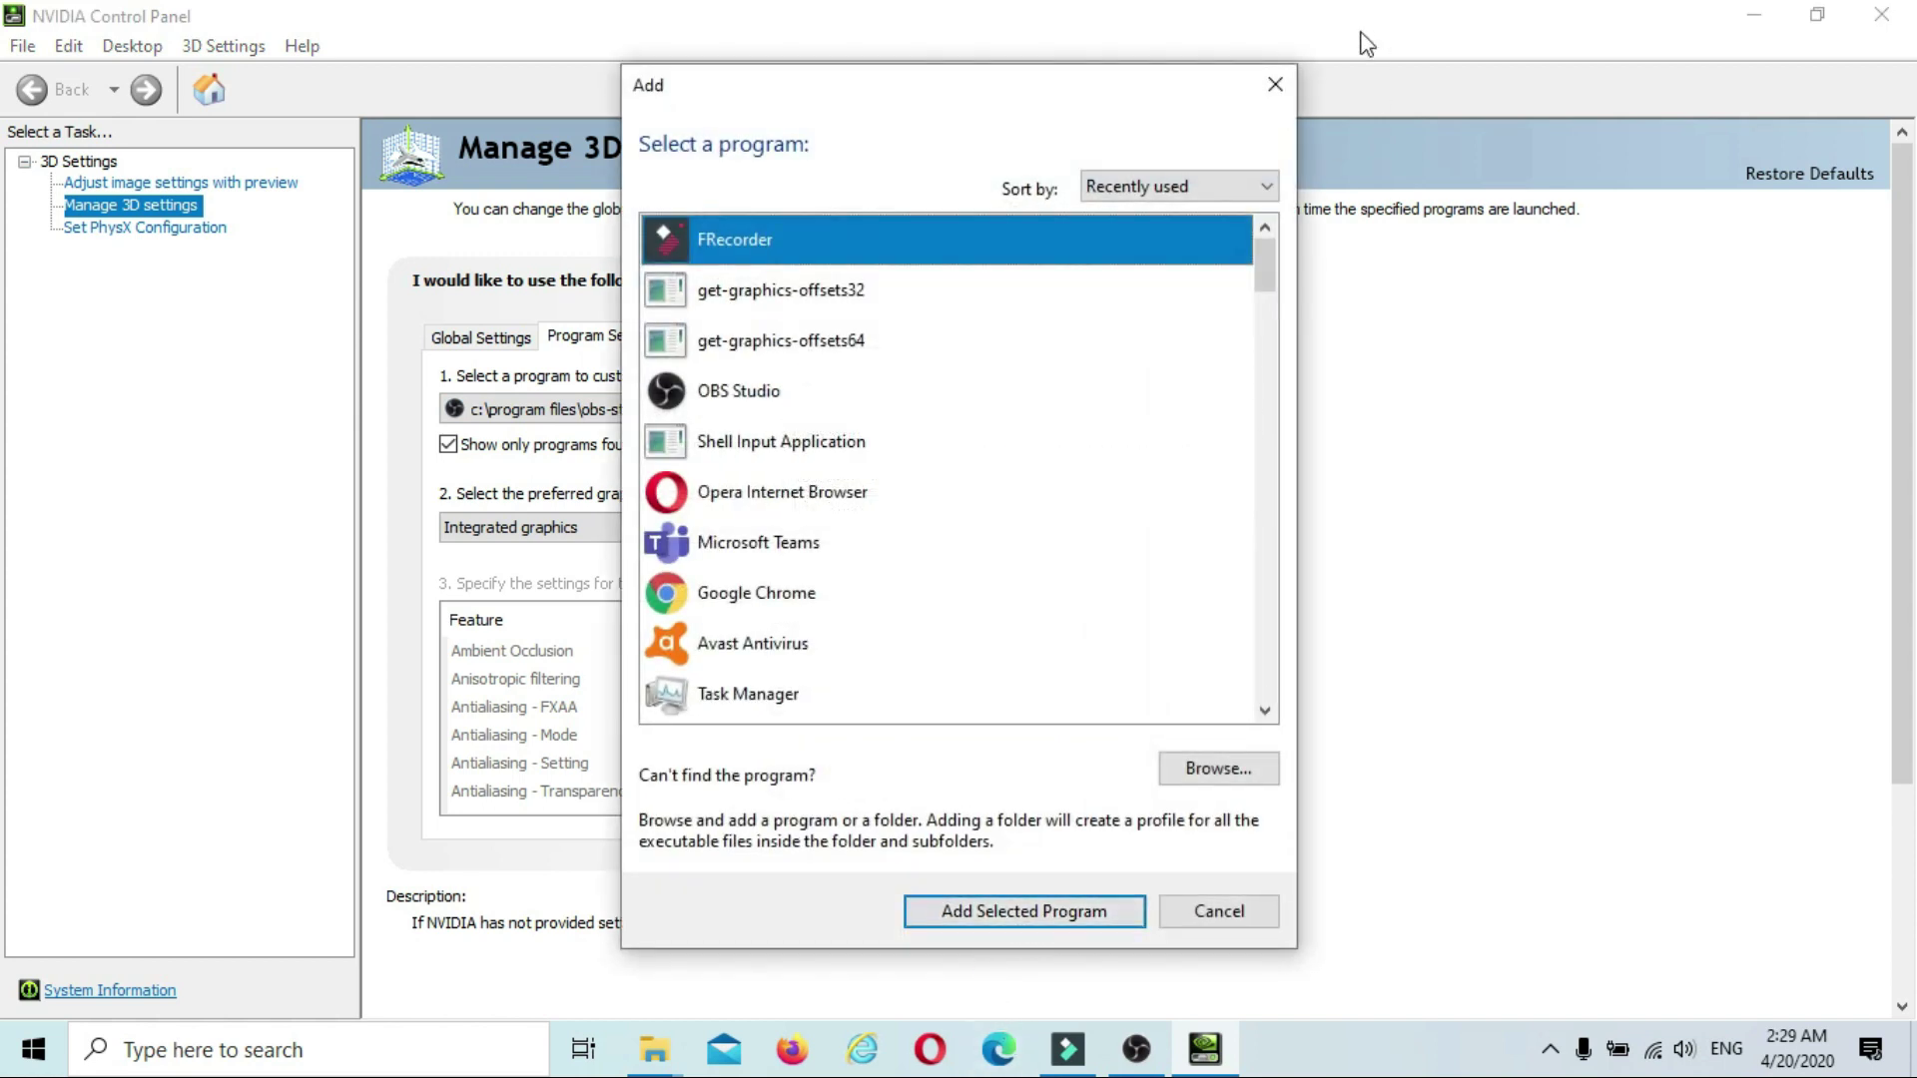
Dismiss the Add picker and apply Integrated graphics as obs64.exe's preferred graphics processor.
left_click(1283, 80)
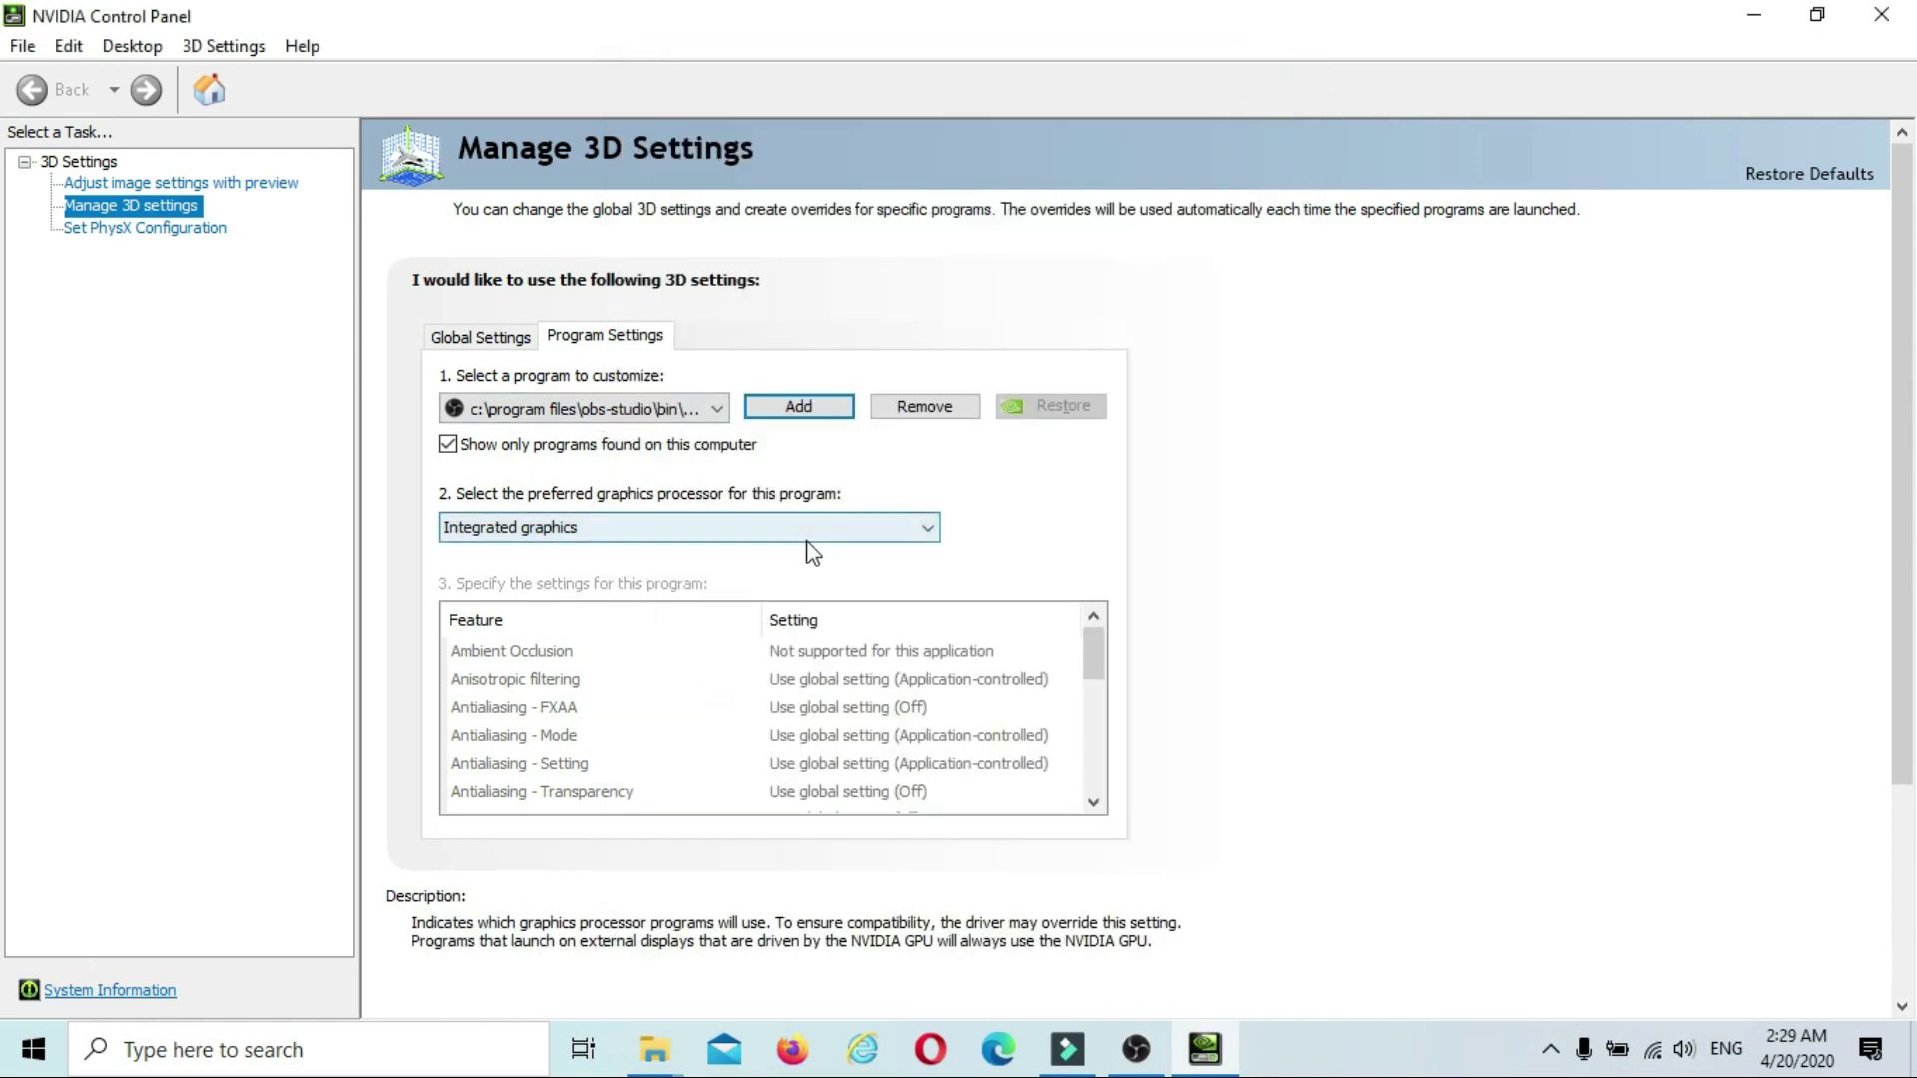
left_click(926, 531)
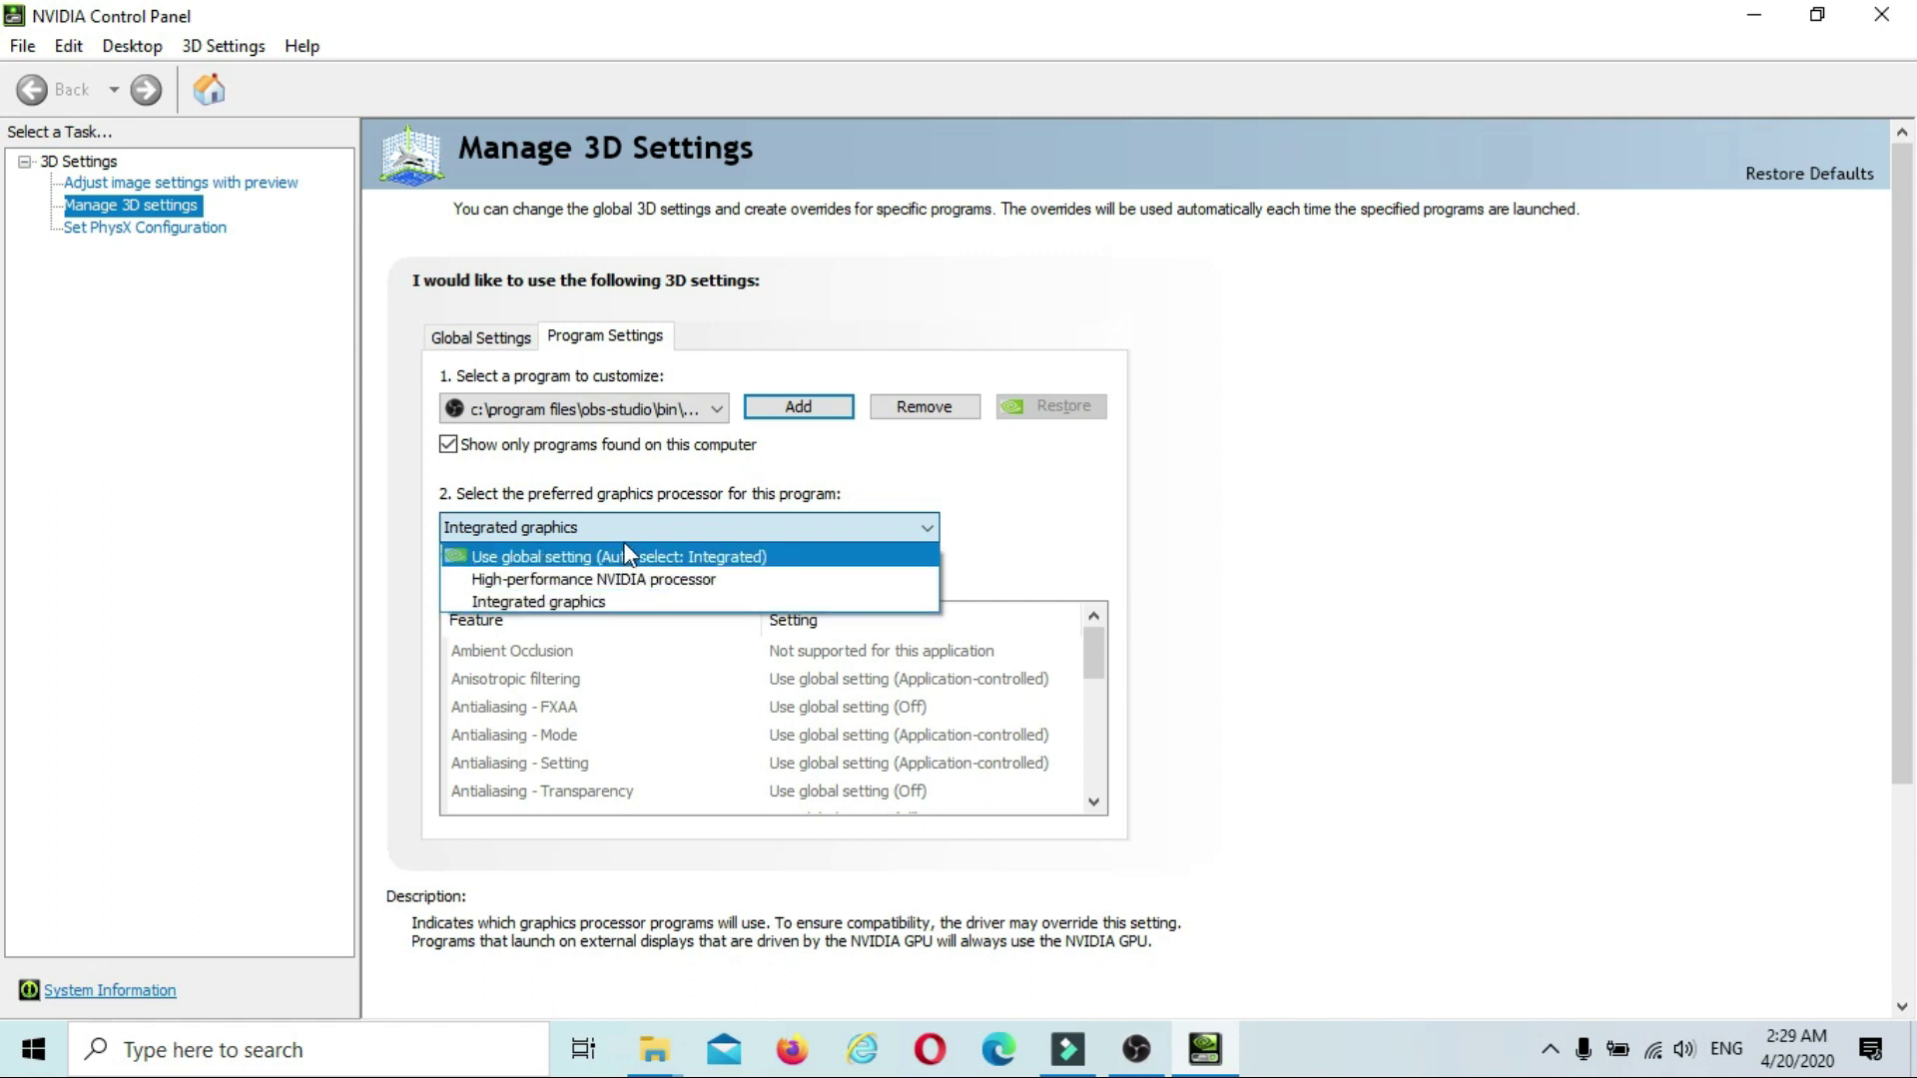
left_click(628, 603)
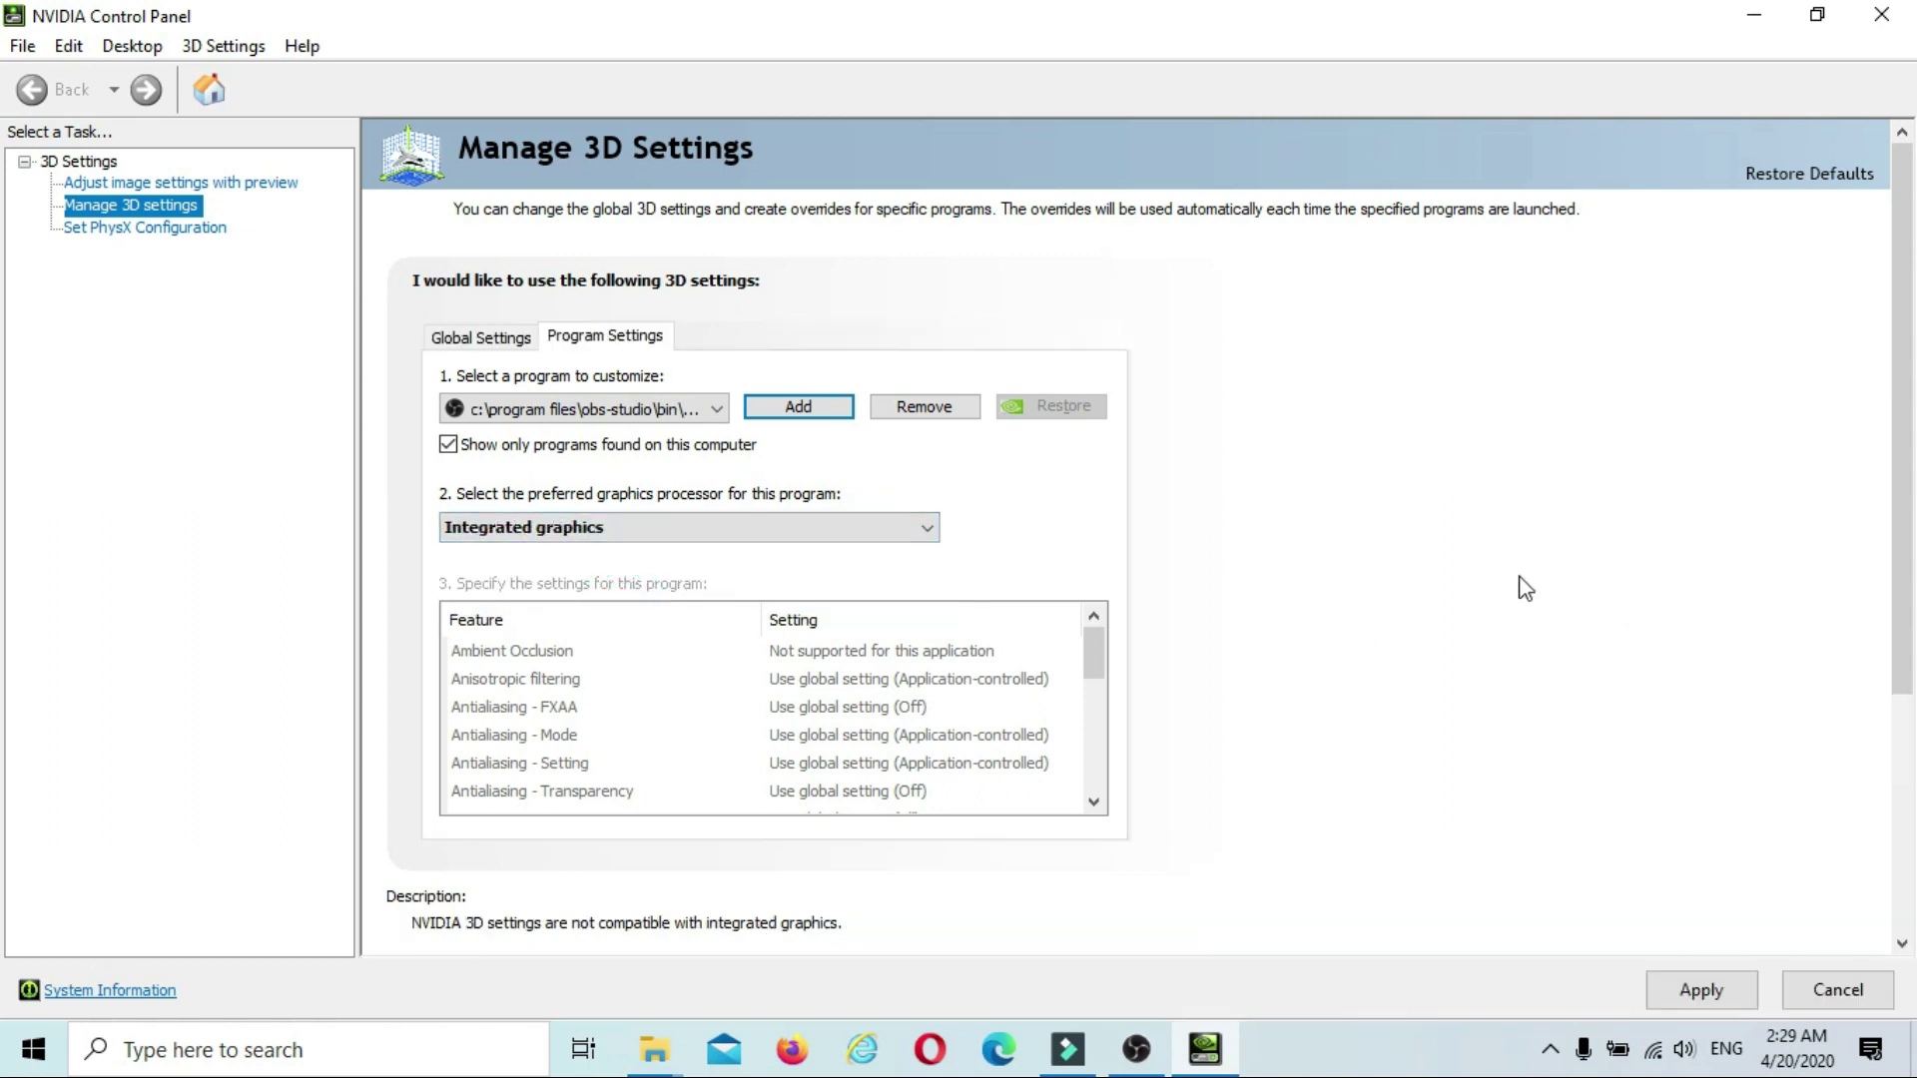
left_click(1719, 993)
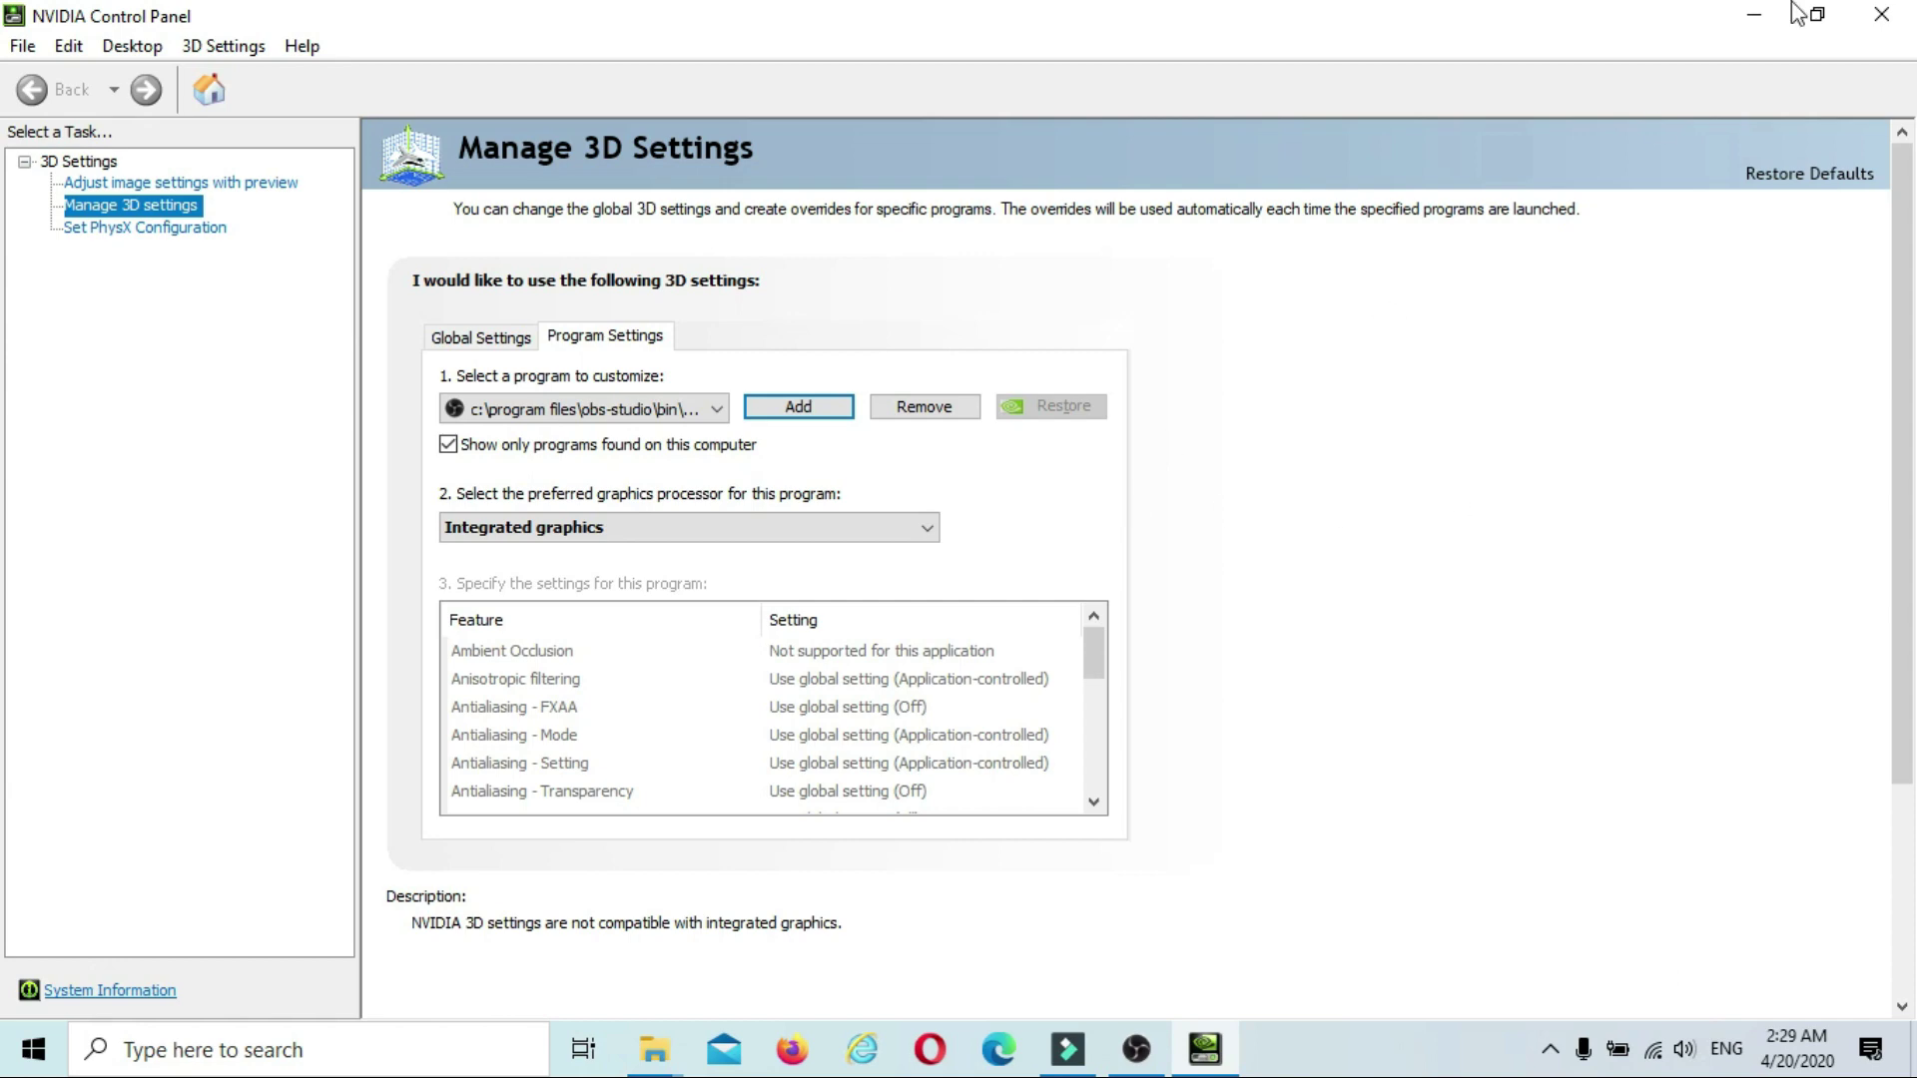
Close NVIDIA Control Panel, confirm OBS's preview is still black, minimize OBS, and open Start.
left_click(1883, 16)
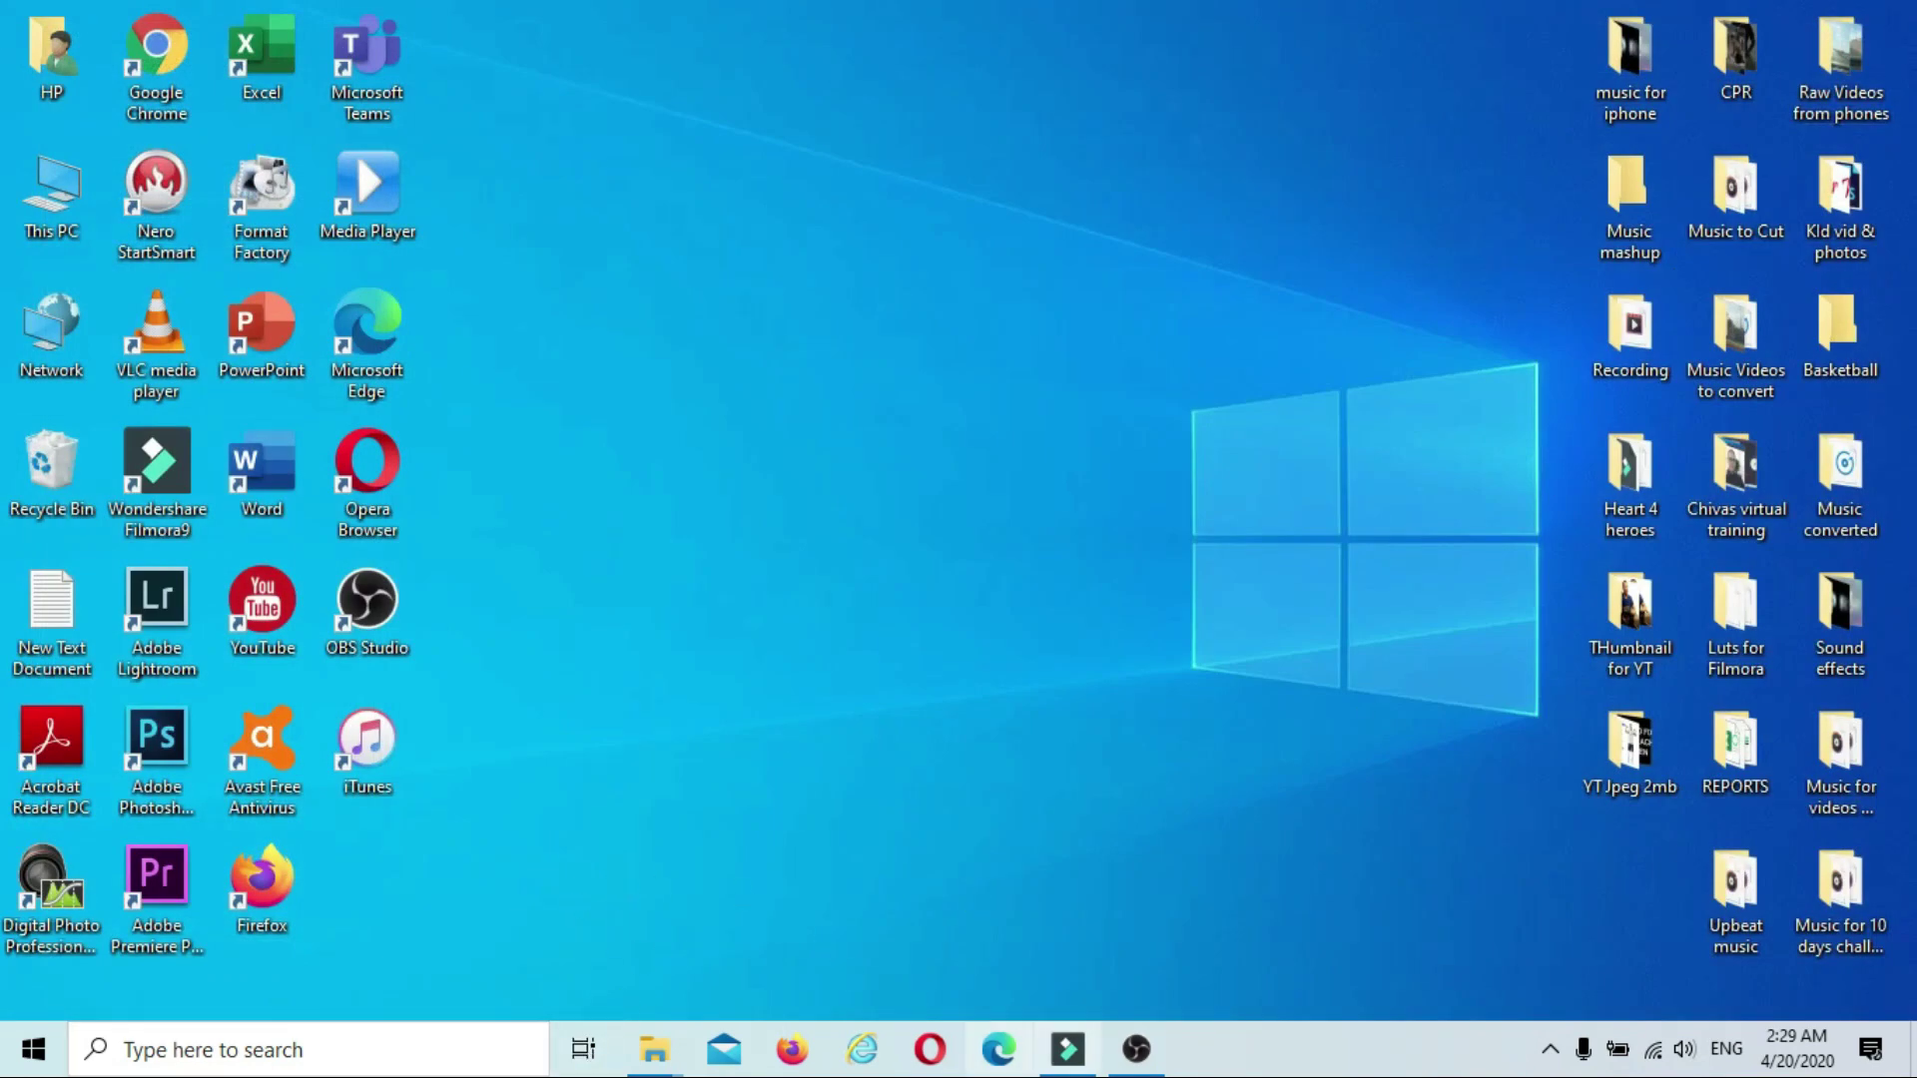
left_click(1137, 1049)
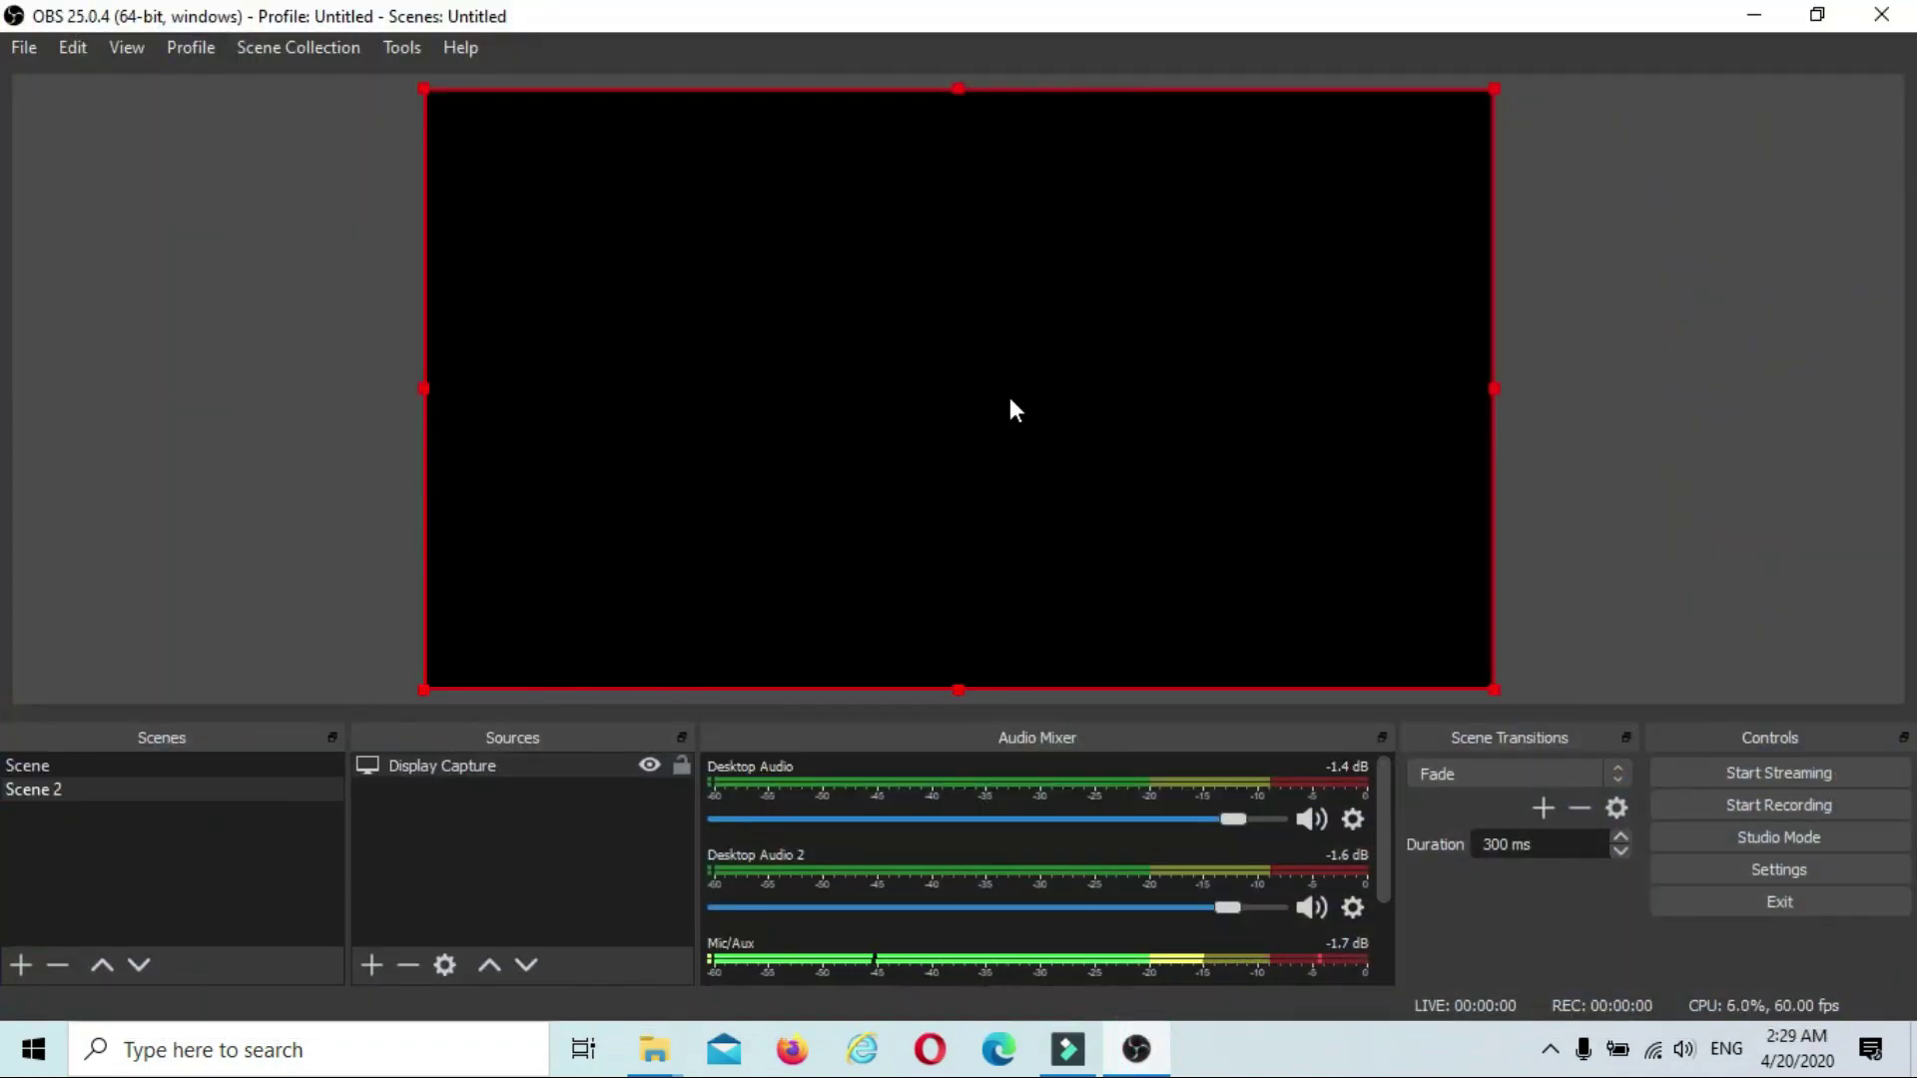
left_click(1754, 14)
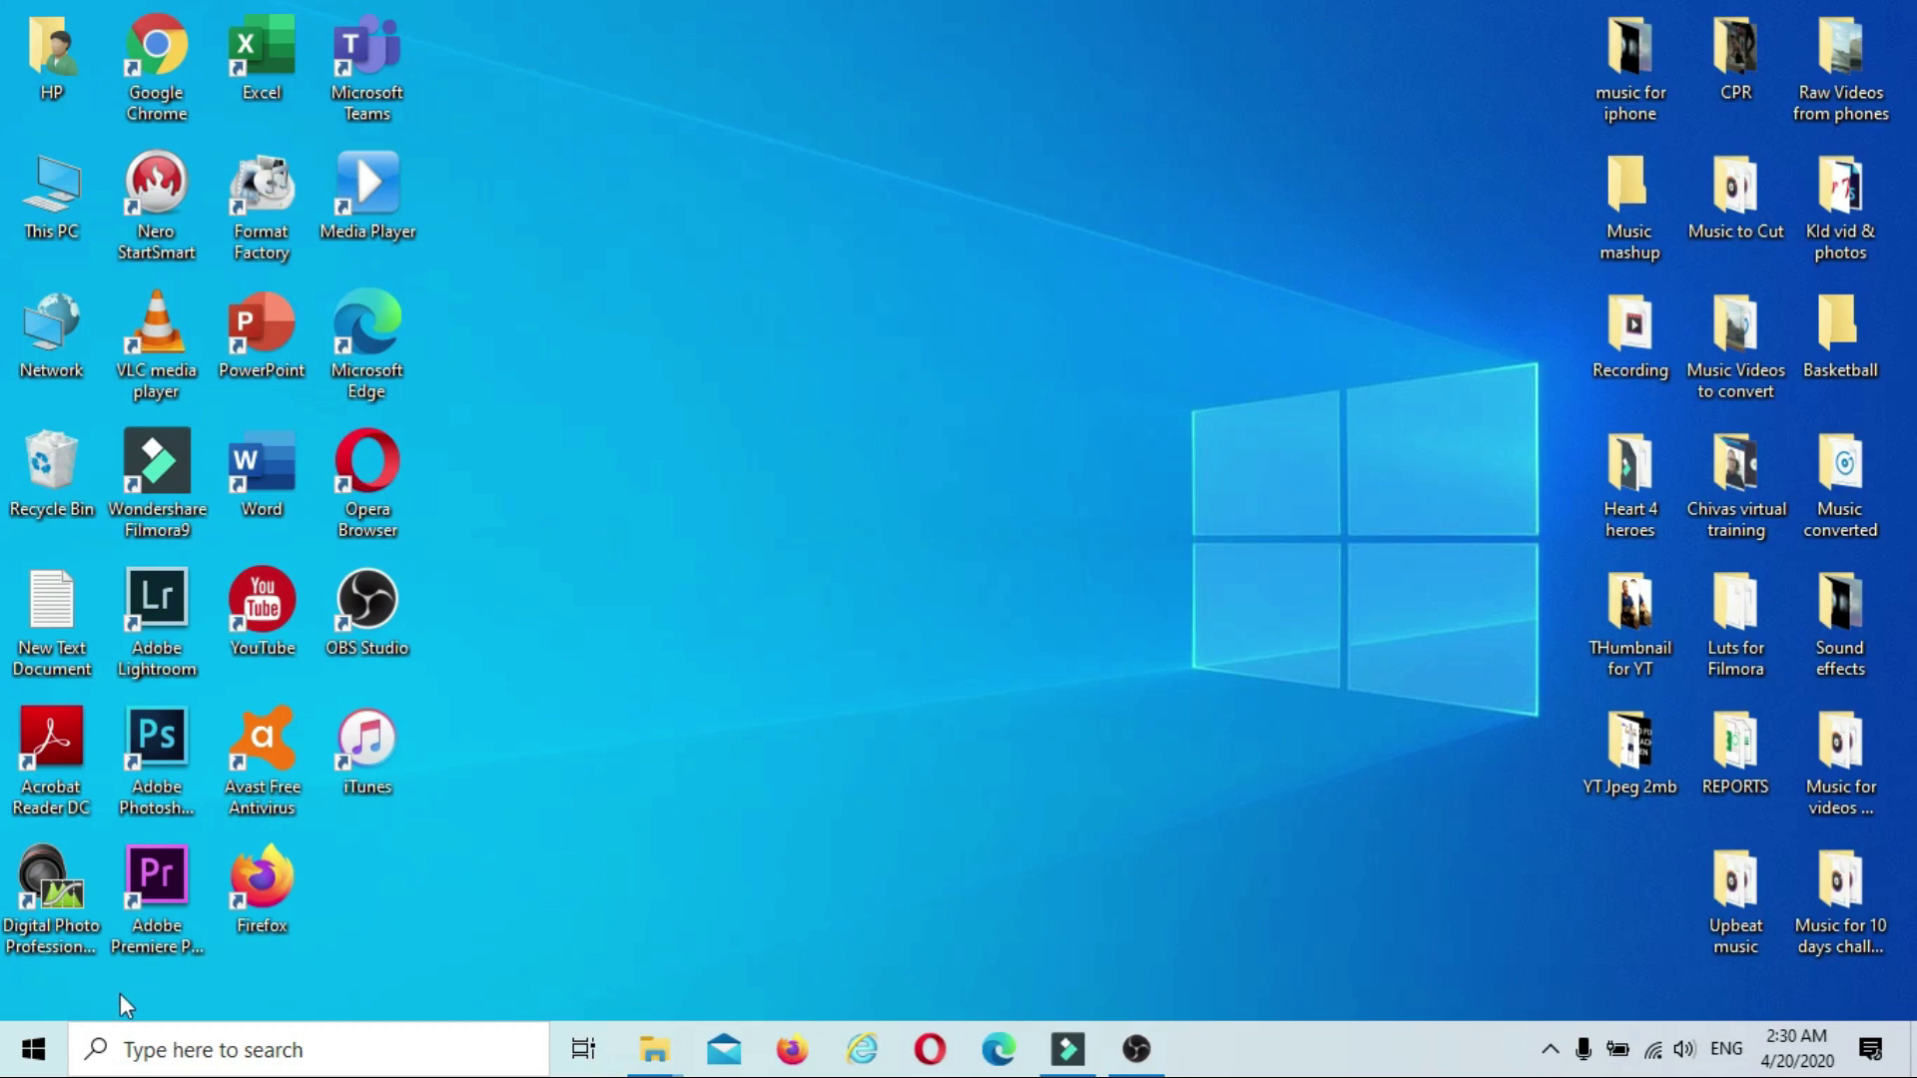
left_click(33, 1056)
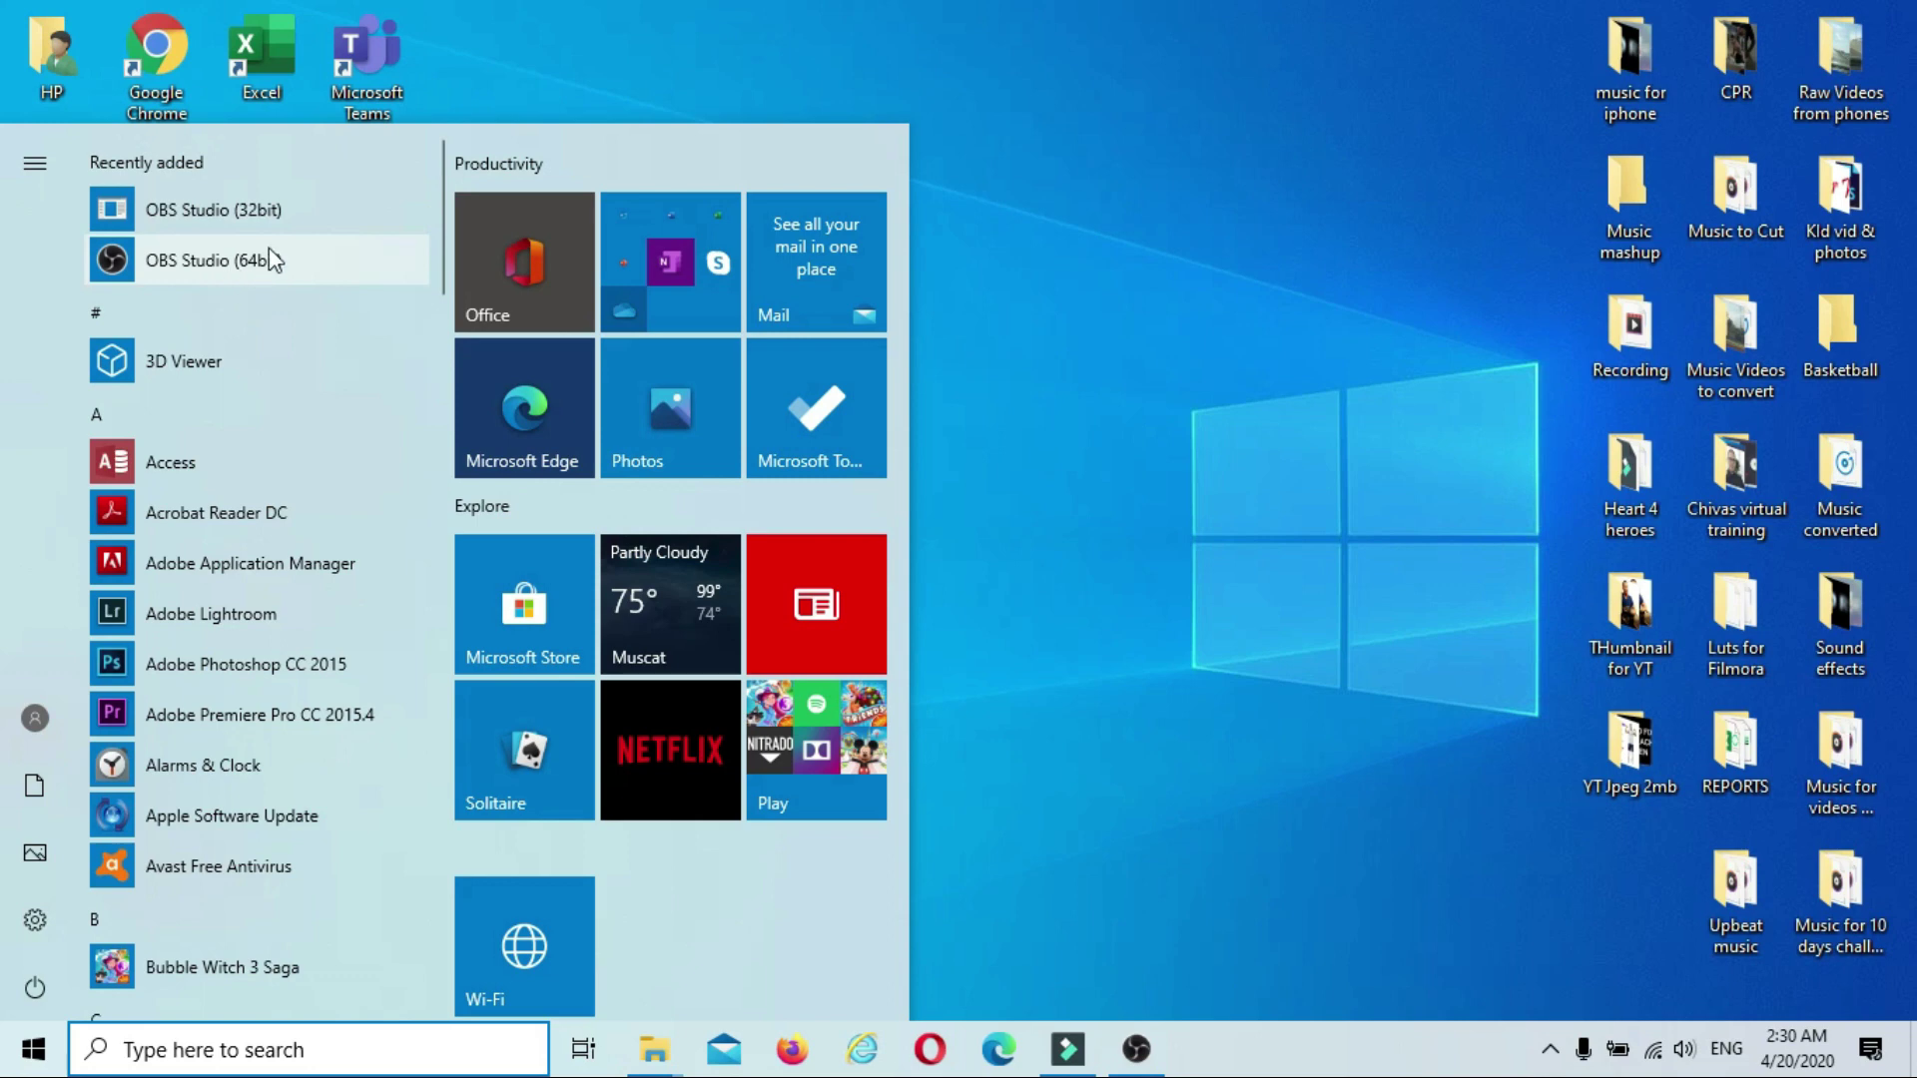
Open the file location of the OBS Studio (64bit) Start menu entry through its More options.
right_click(280, 258)
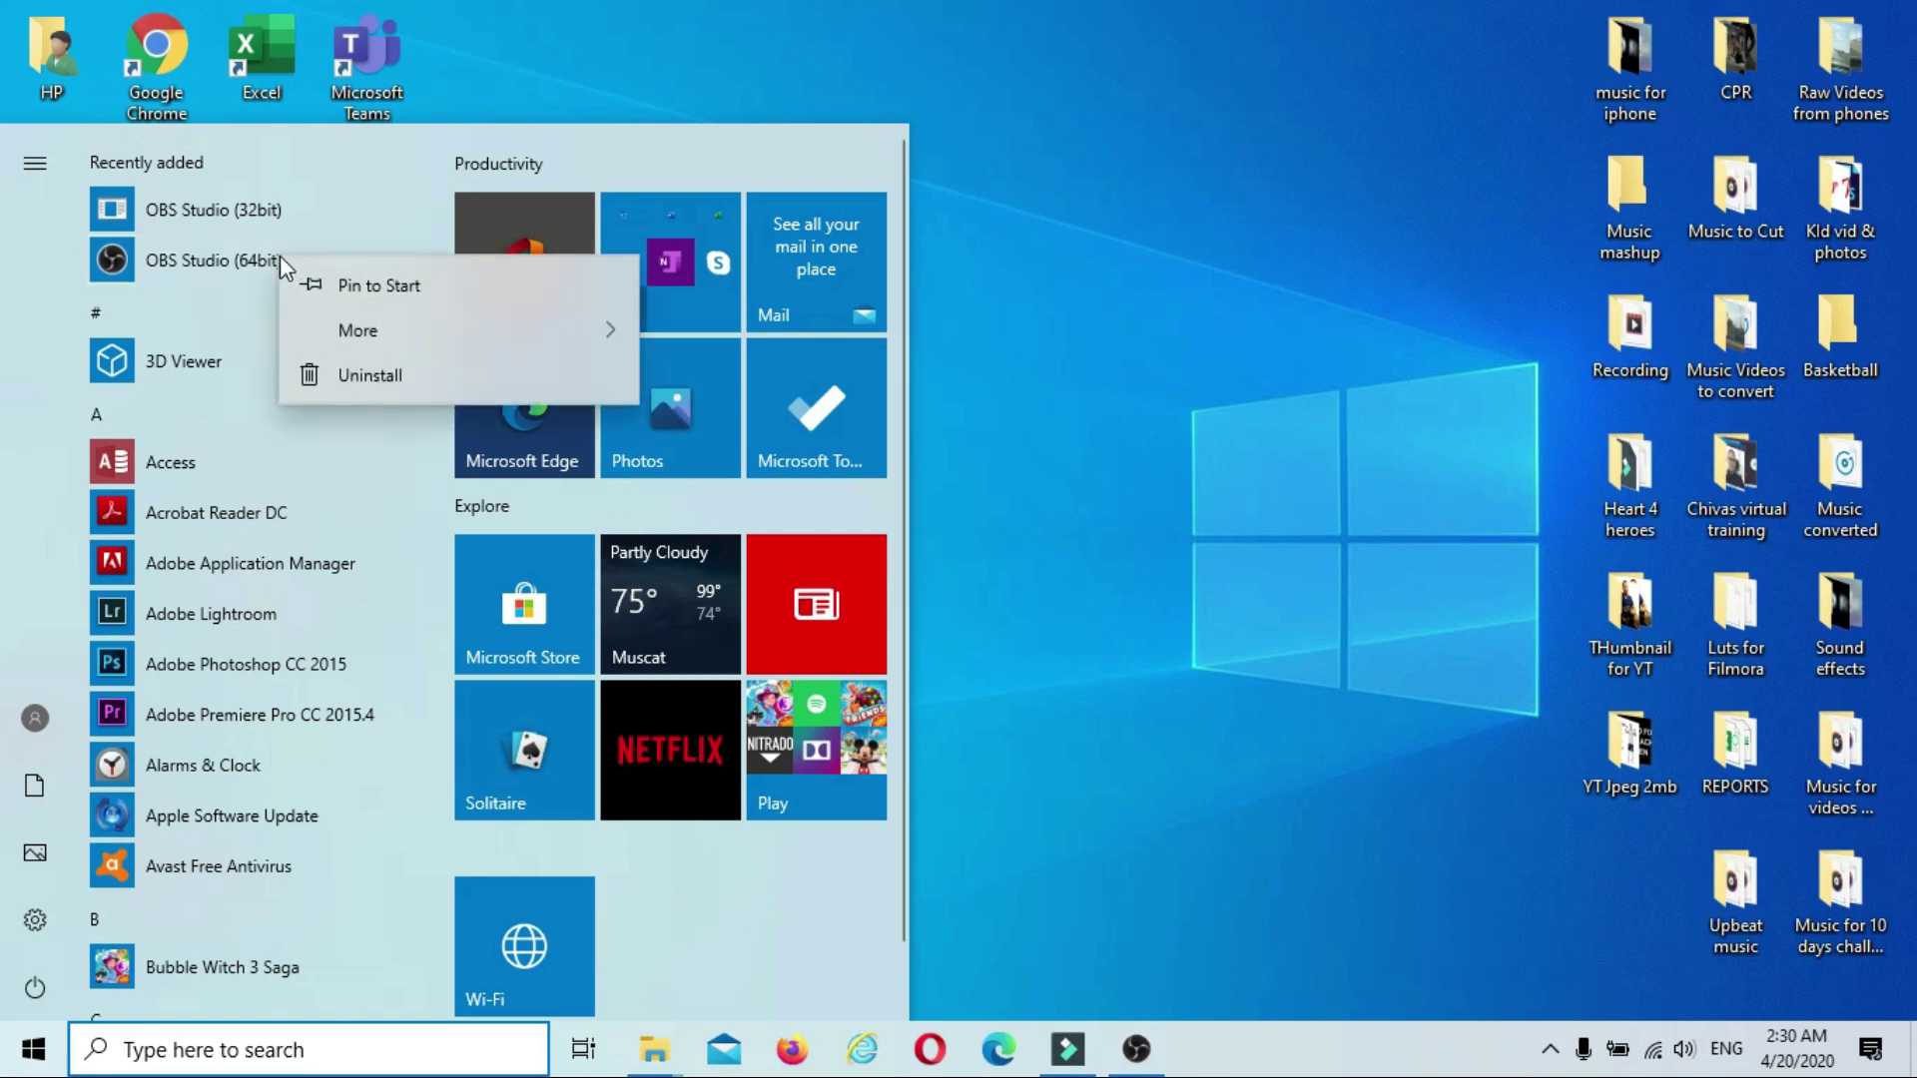
mouse_move(351, 339)
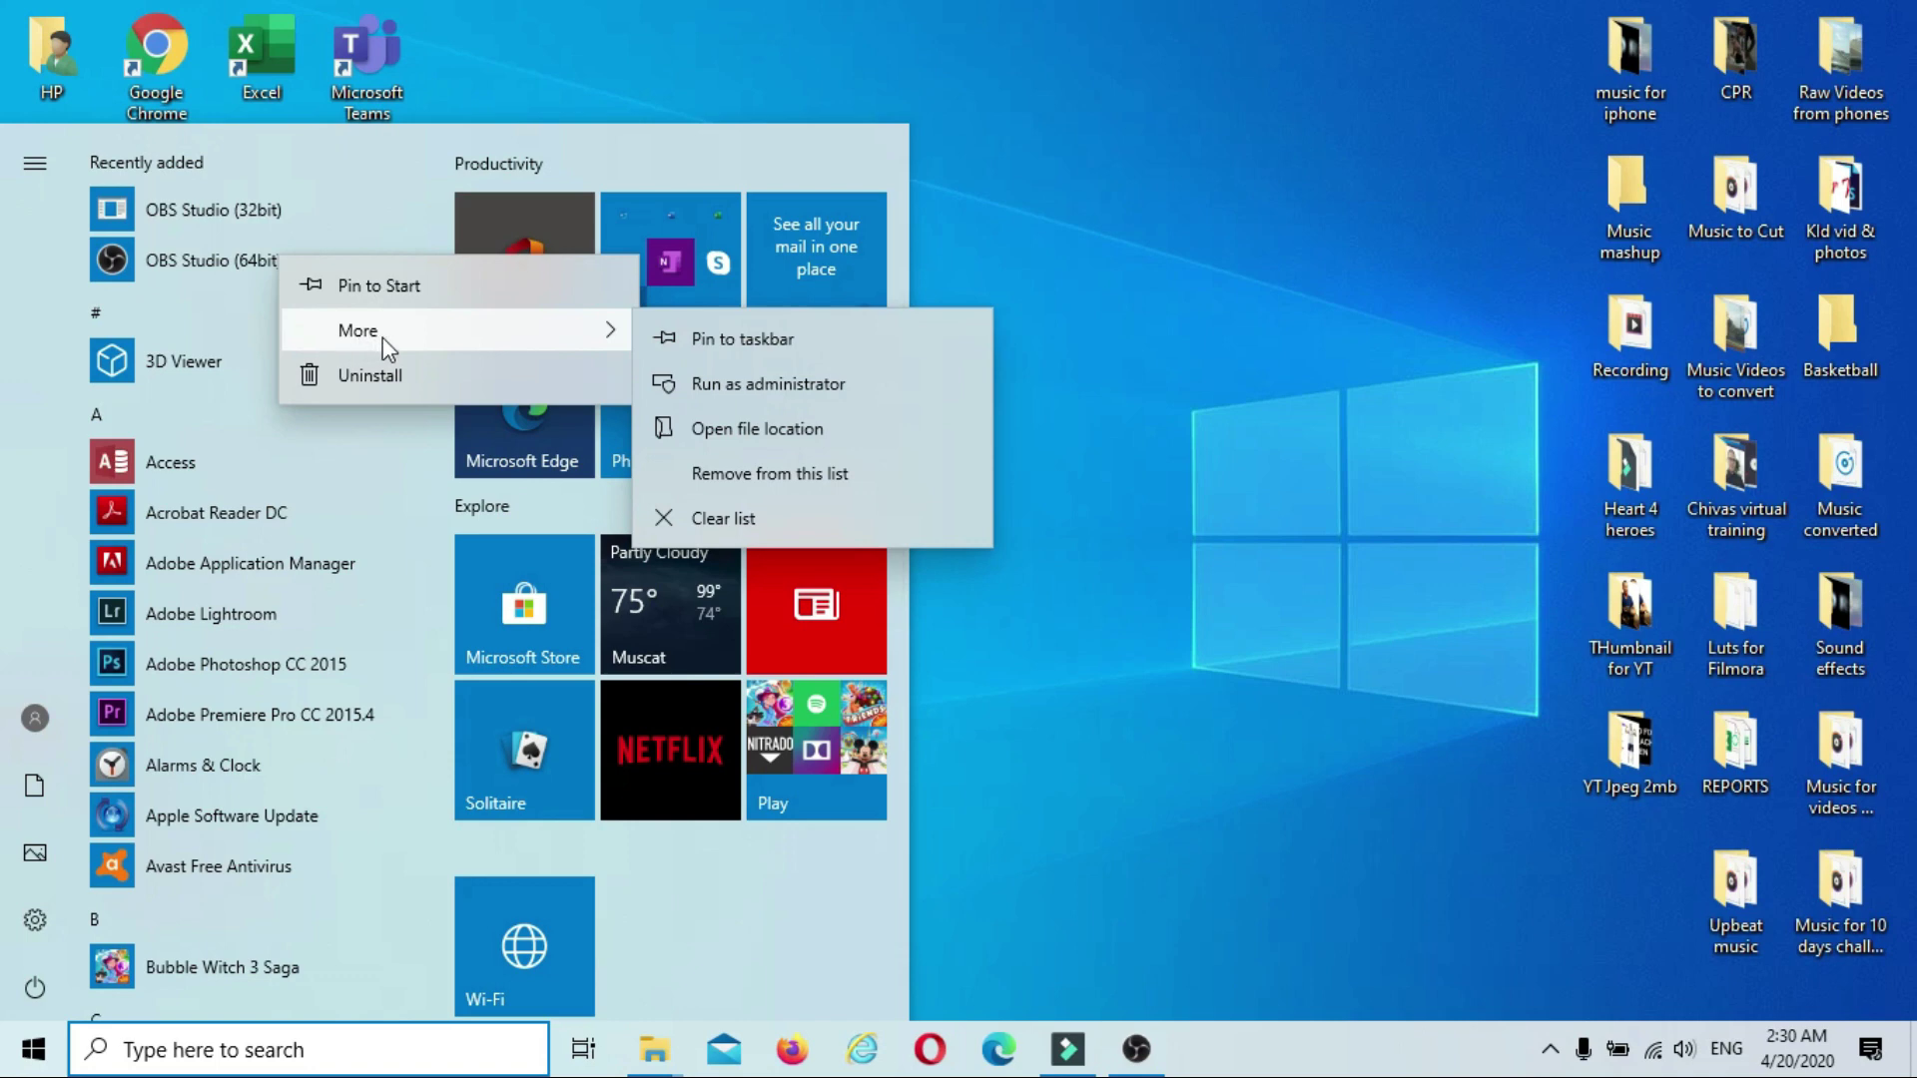
left_click(798, 425)
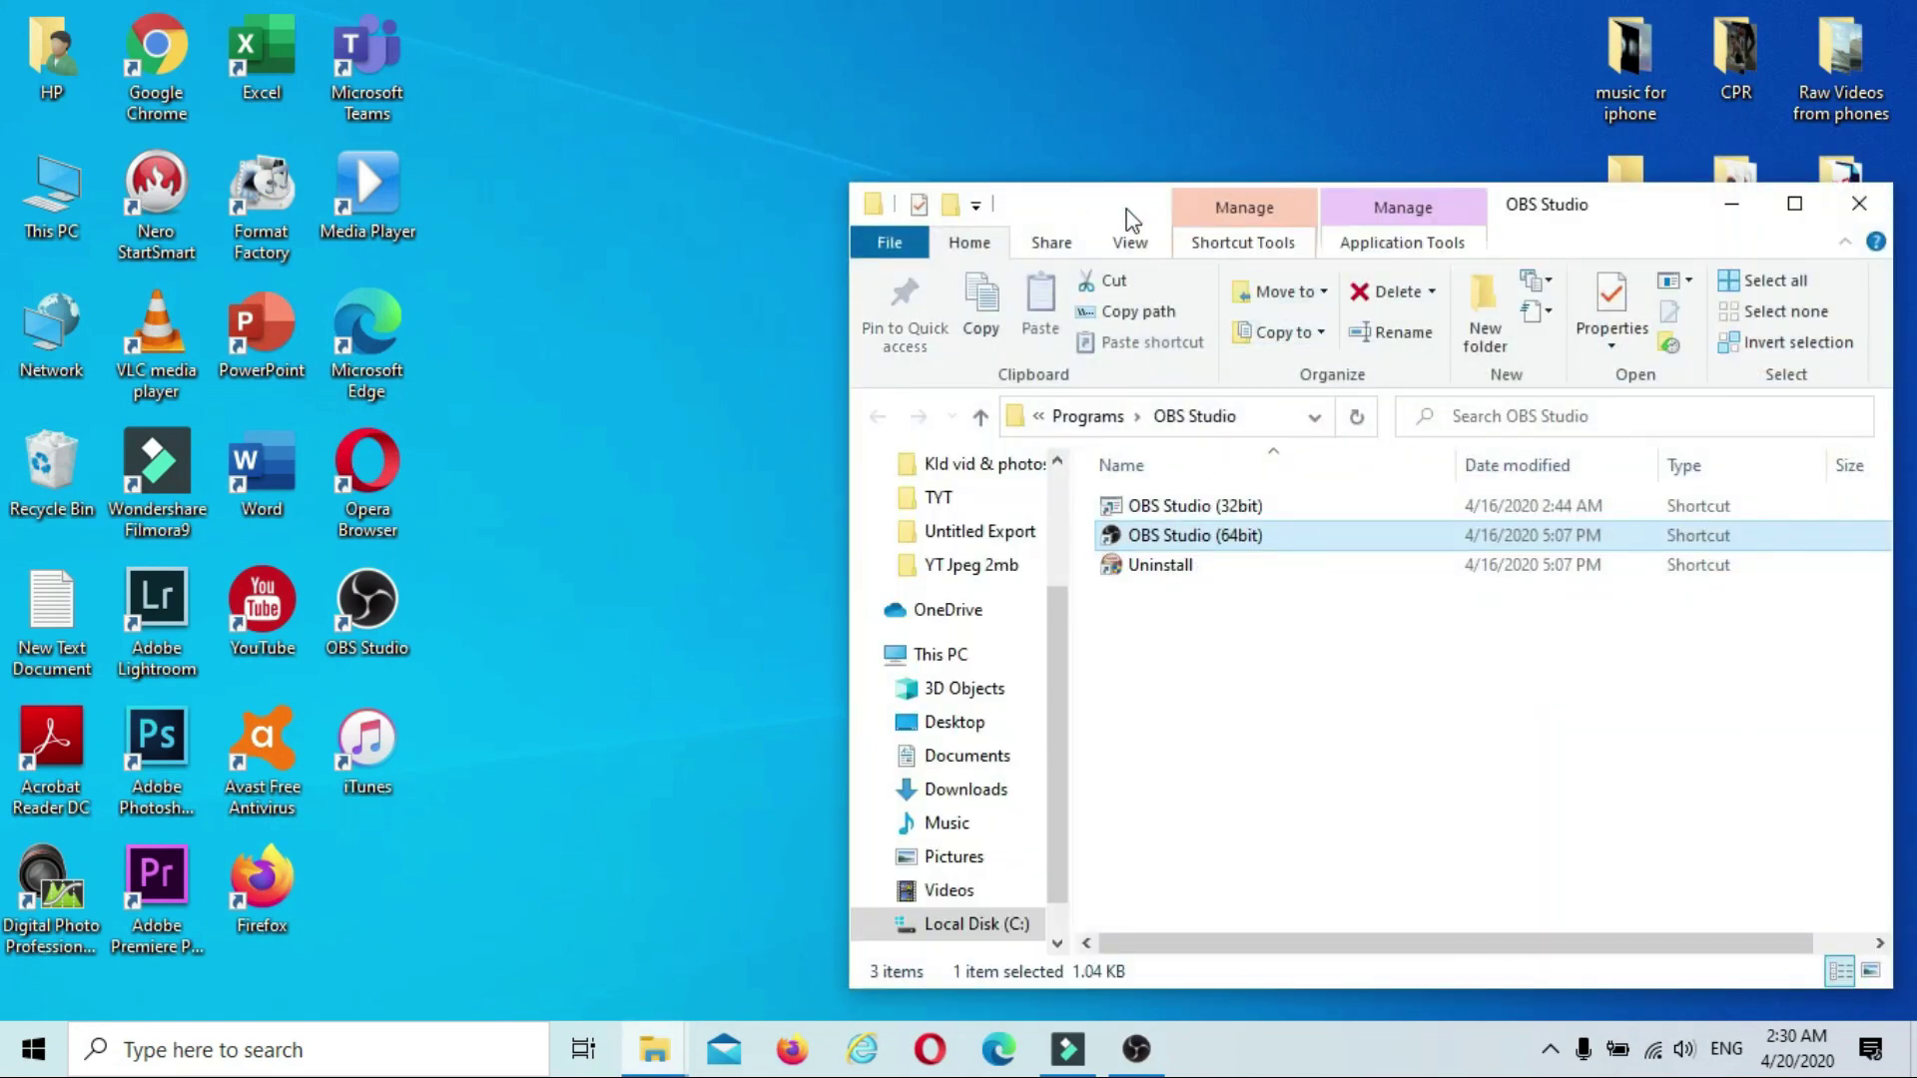
Move the OBS Studio folder window up-left and bring up the OBS Studio (64bit) shortcut's options.
left_click_drag(1126, 207, 790, 75)
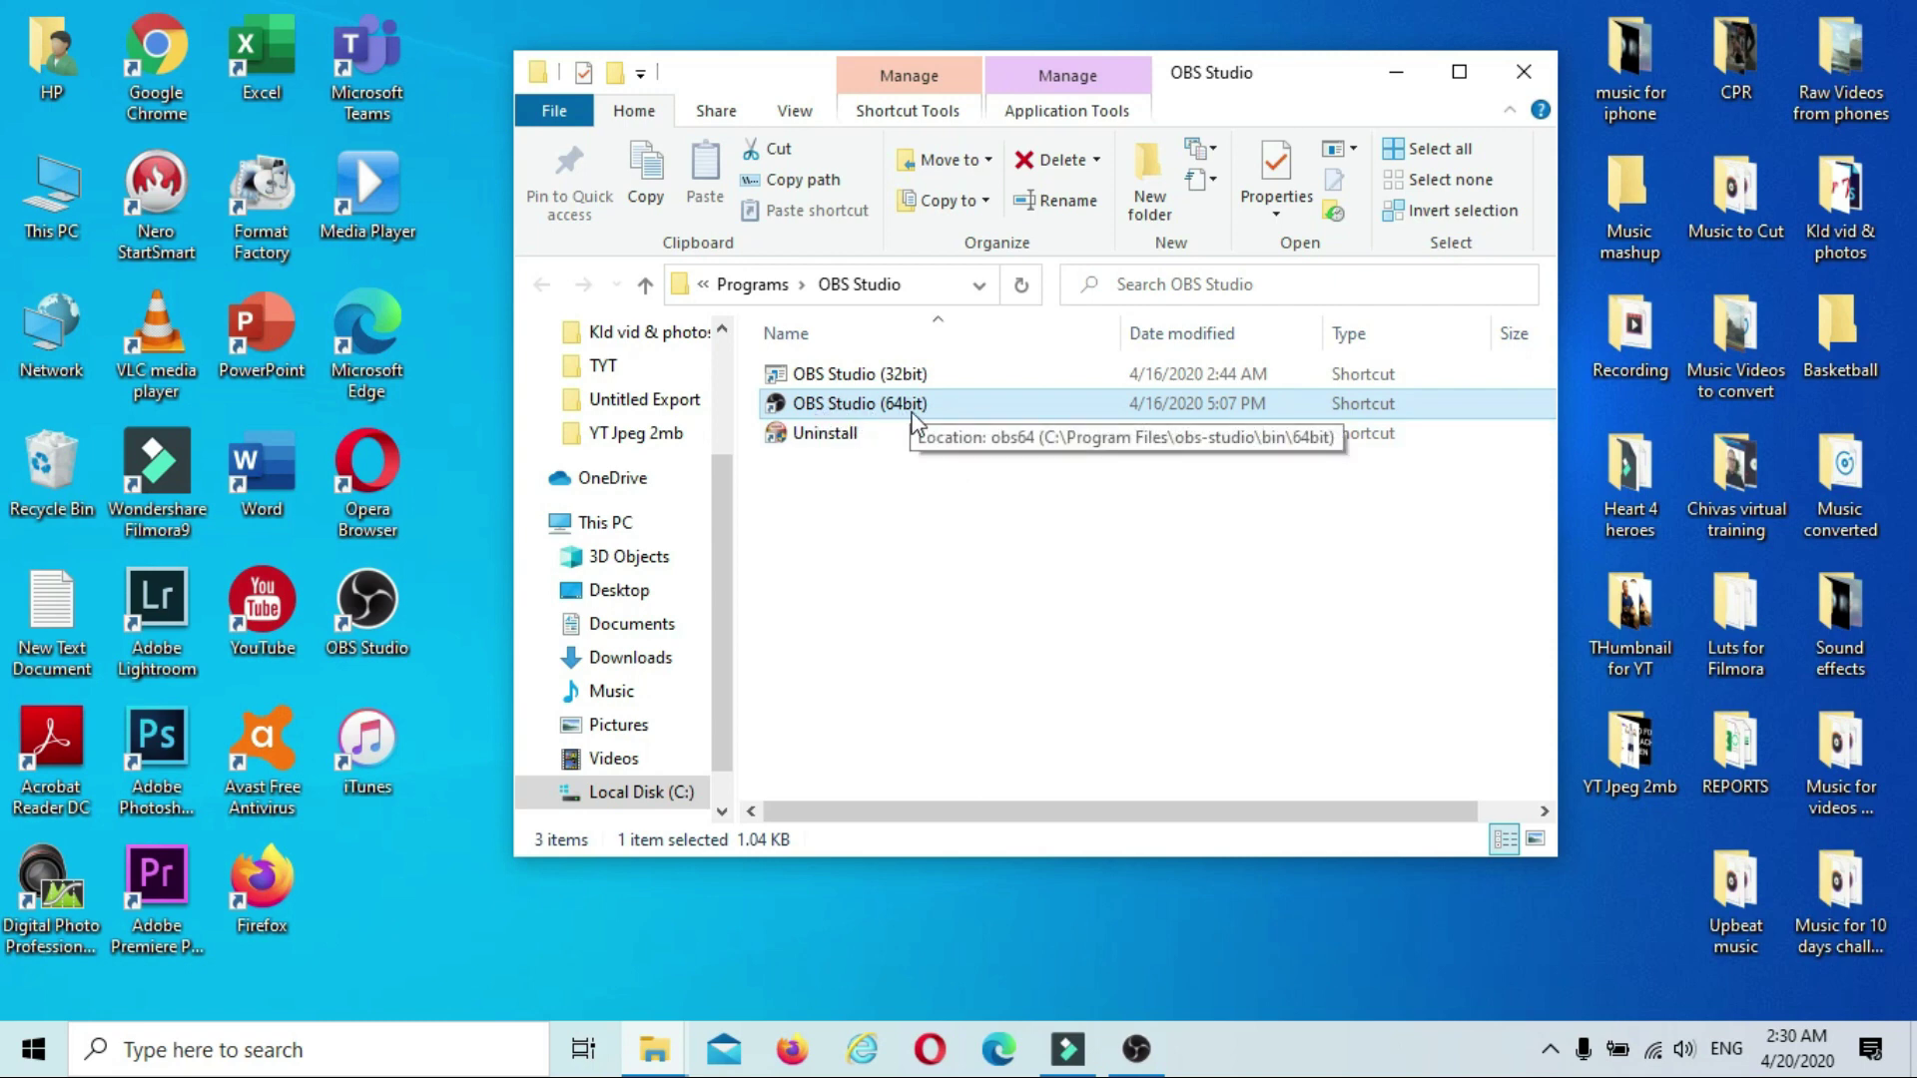
right_click(1016, 406)
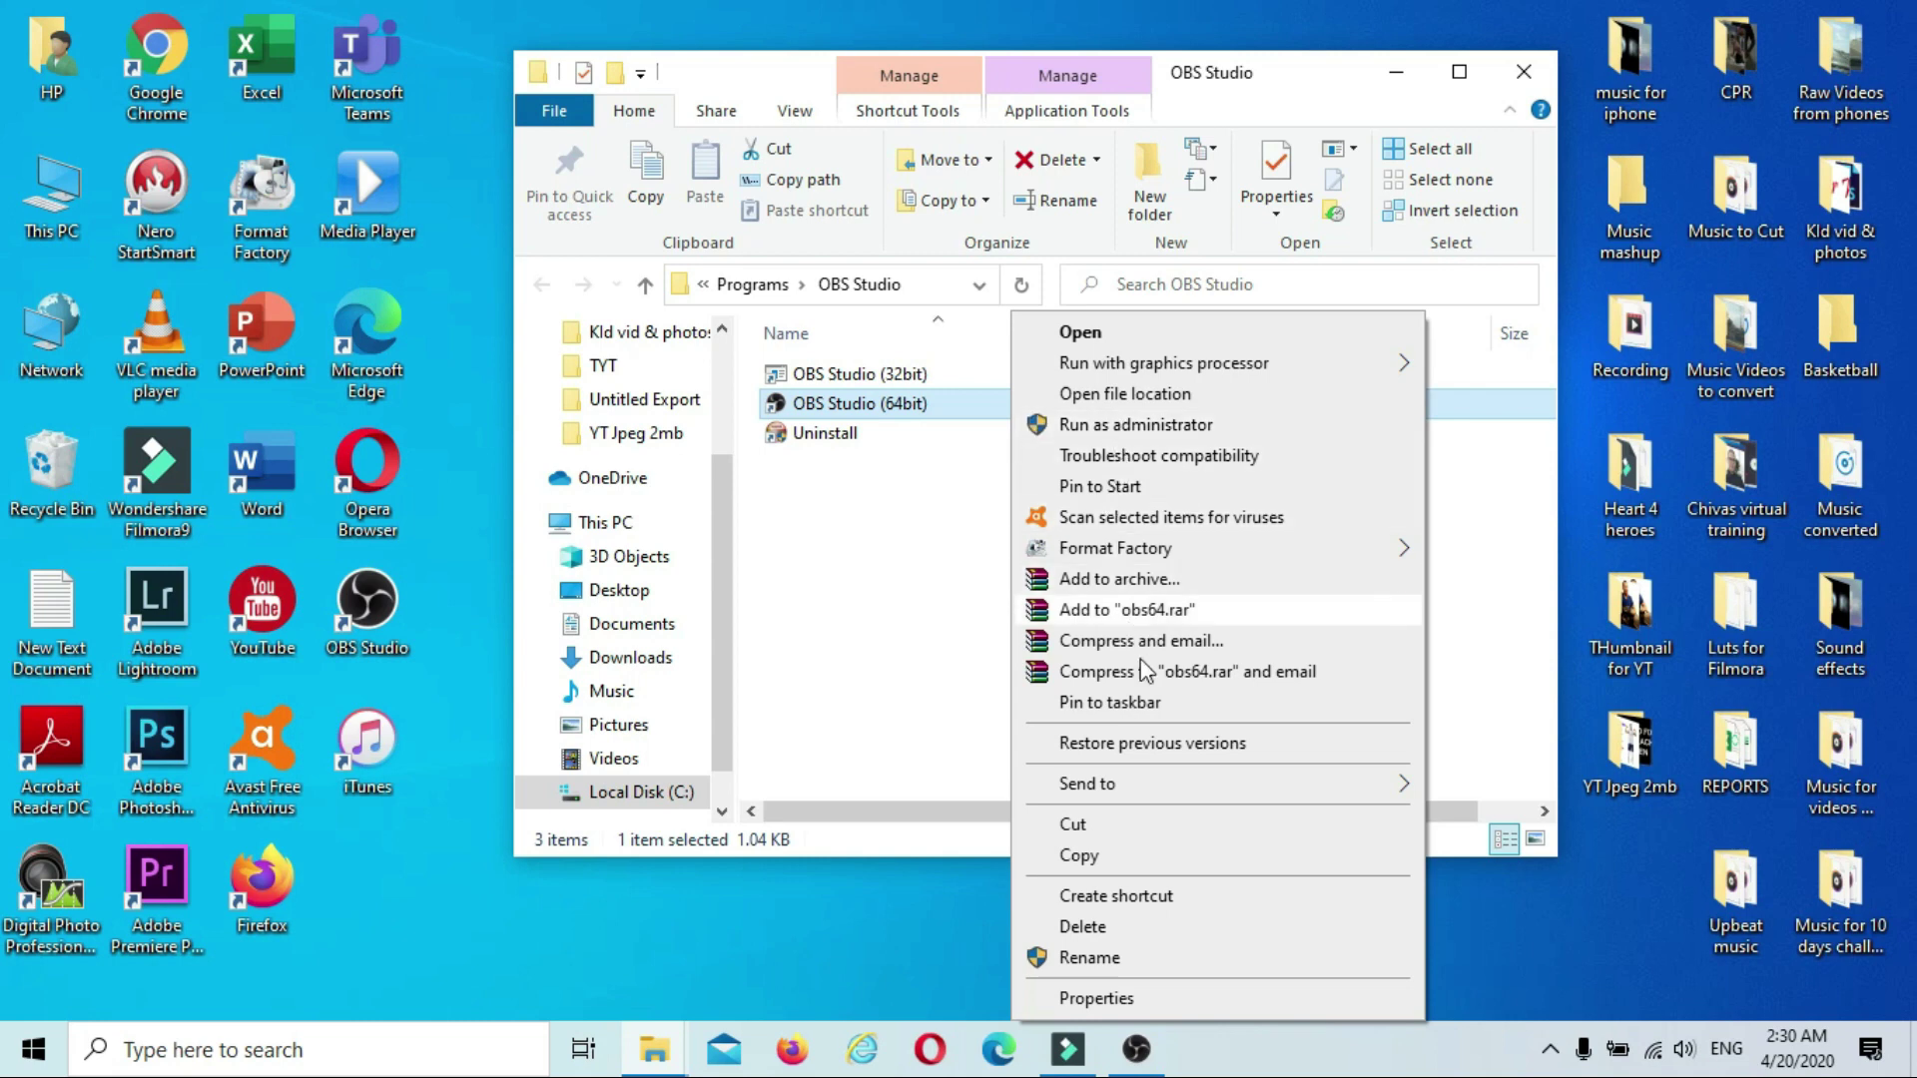
Set the OBS Studio (64bit) shortcut to Windows 7 compatibility mode, apply it, and close the folder.
left_click(1136, 999)
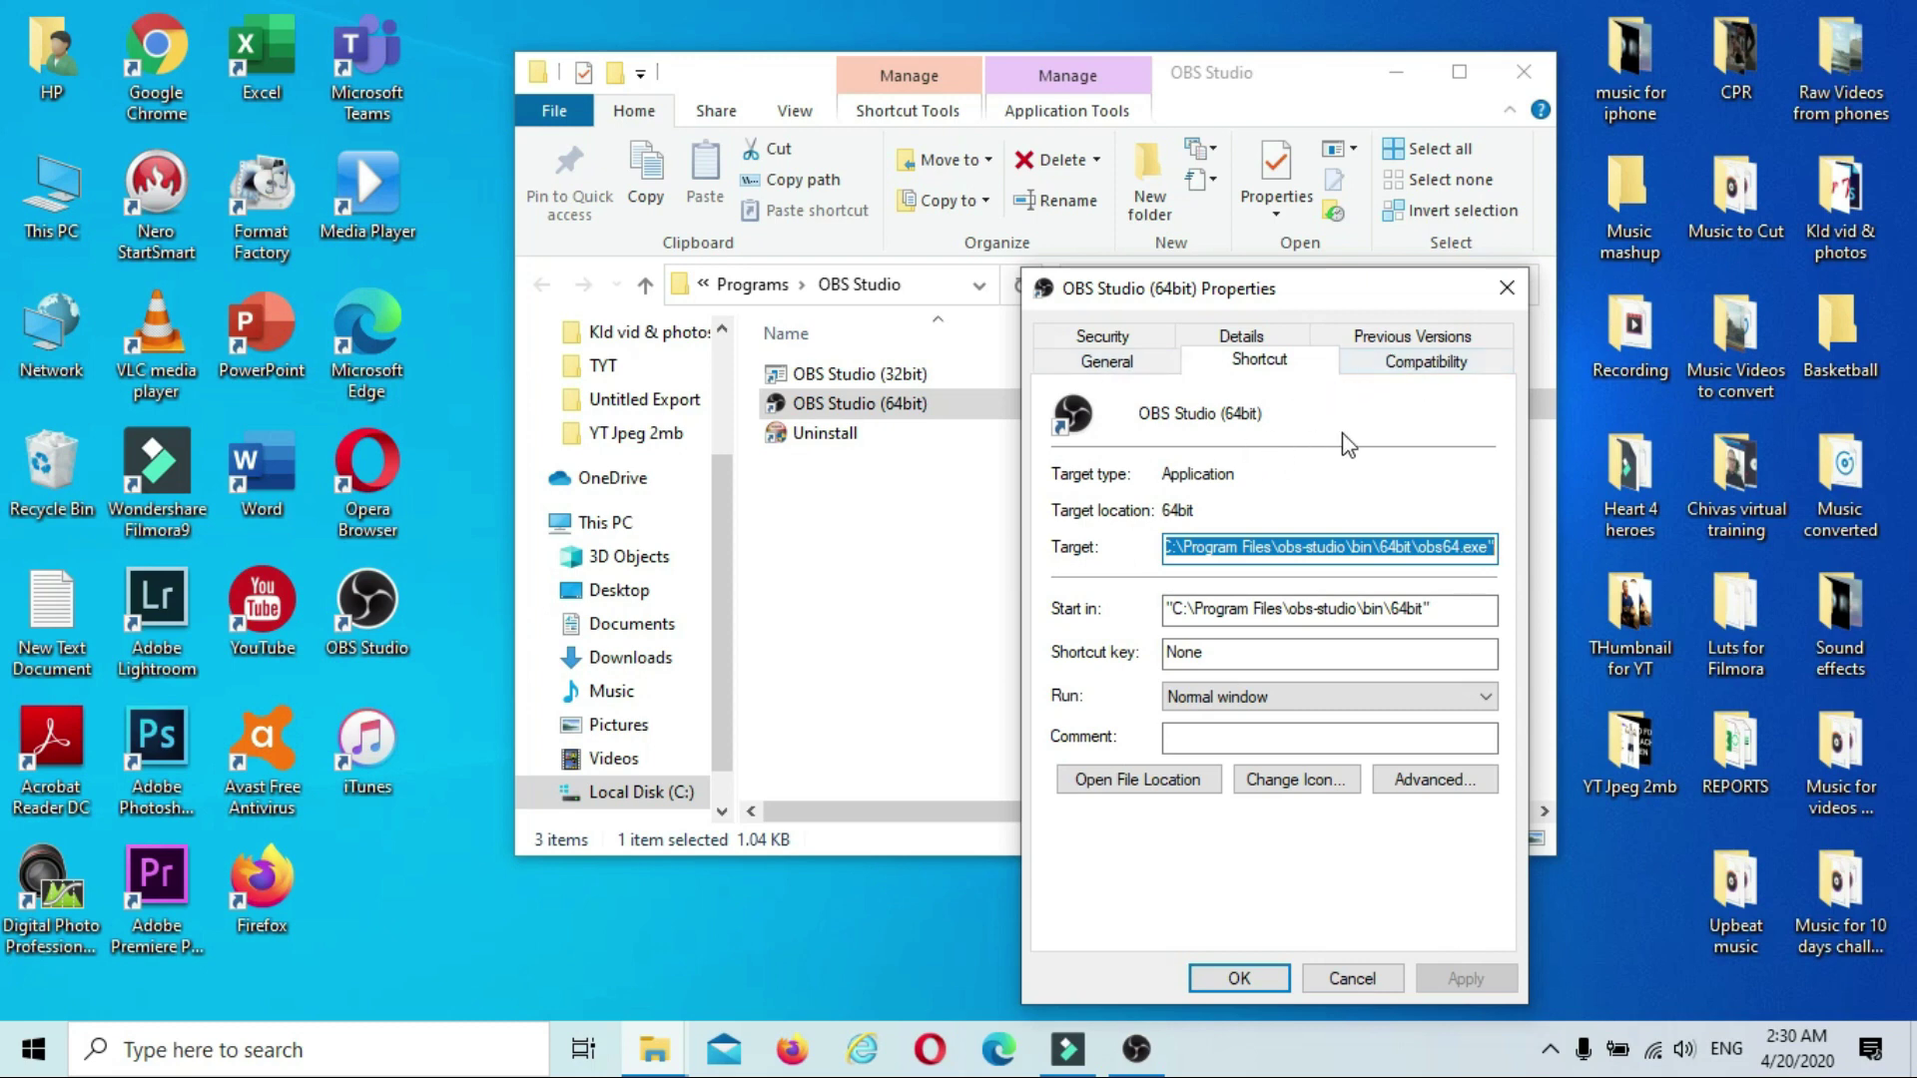
left_click(1420, 368)
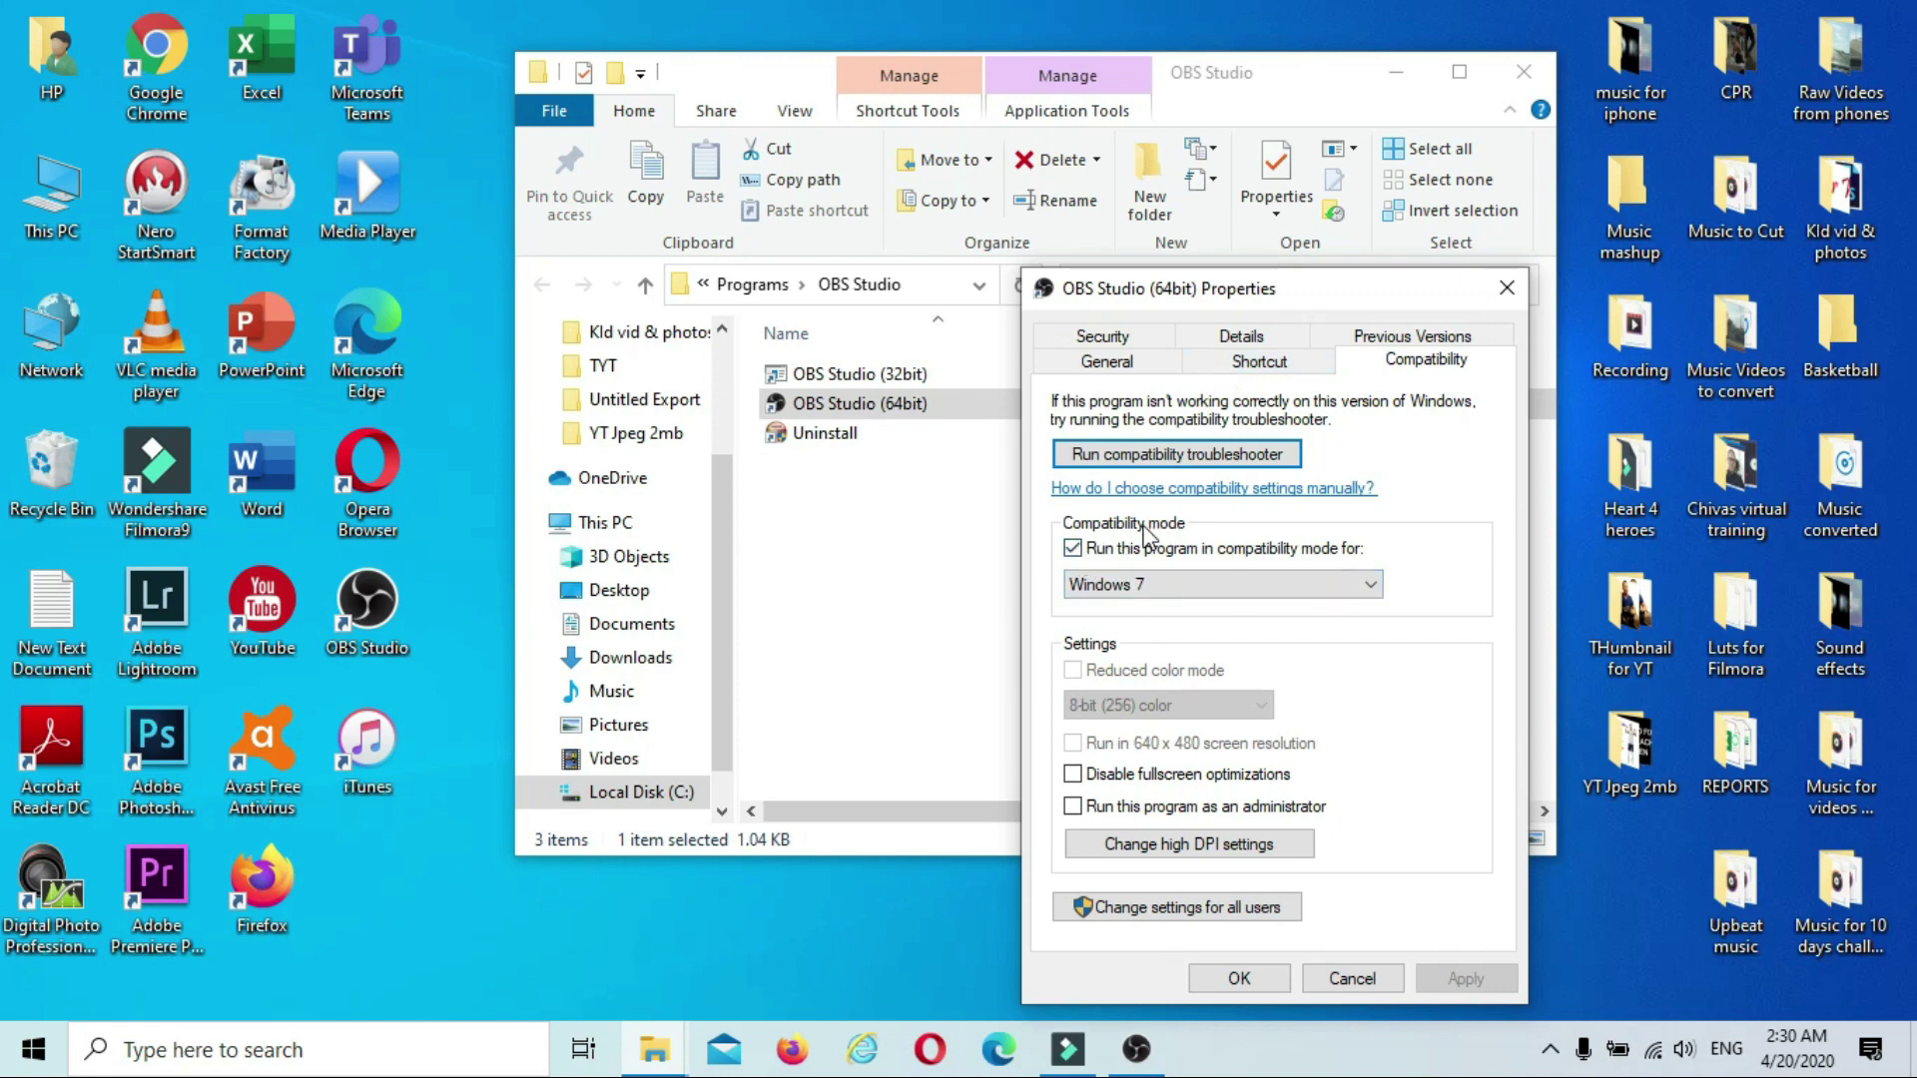
left_click(1074, 550)
left_click(1074, 550)
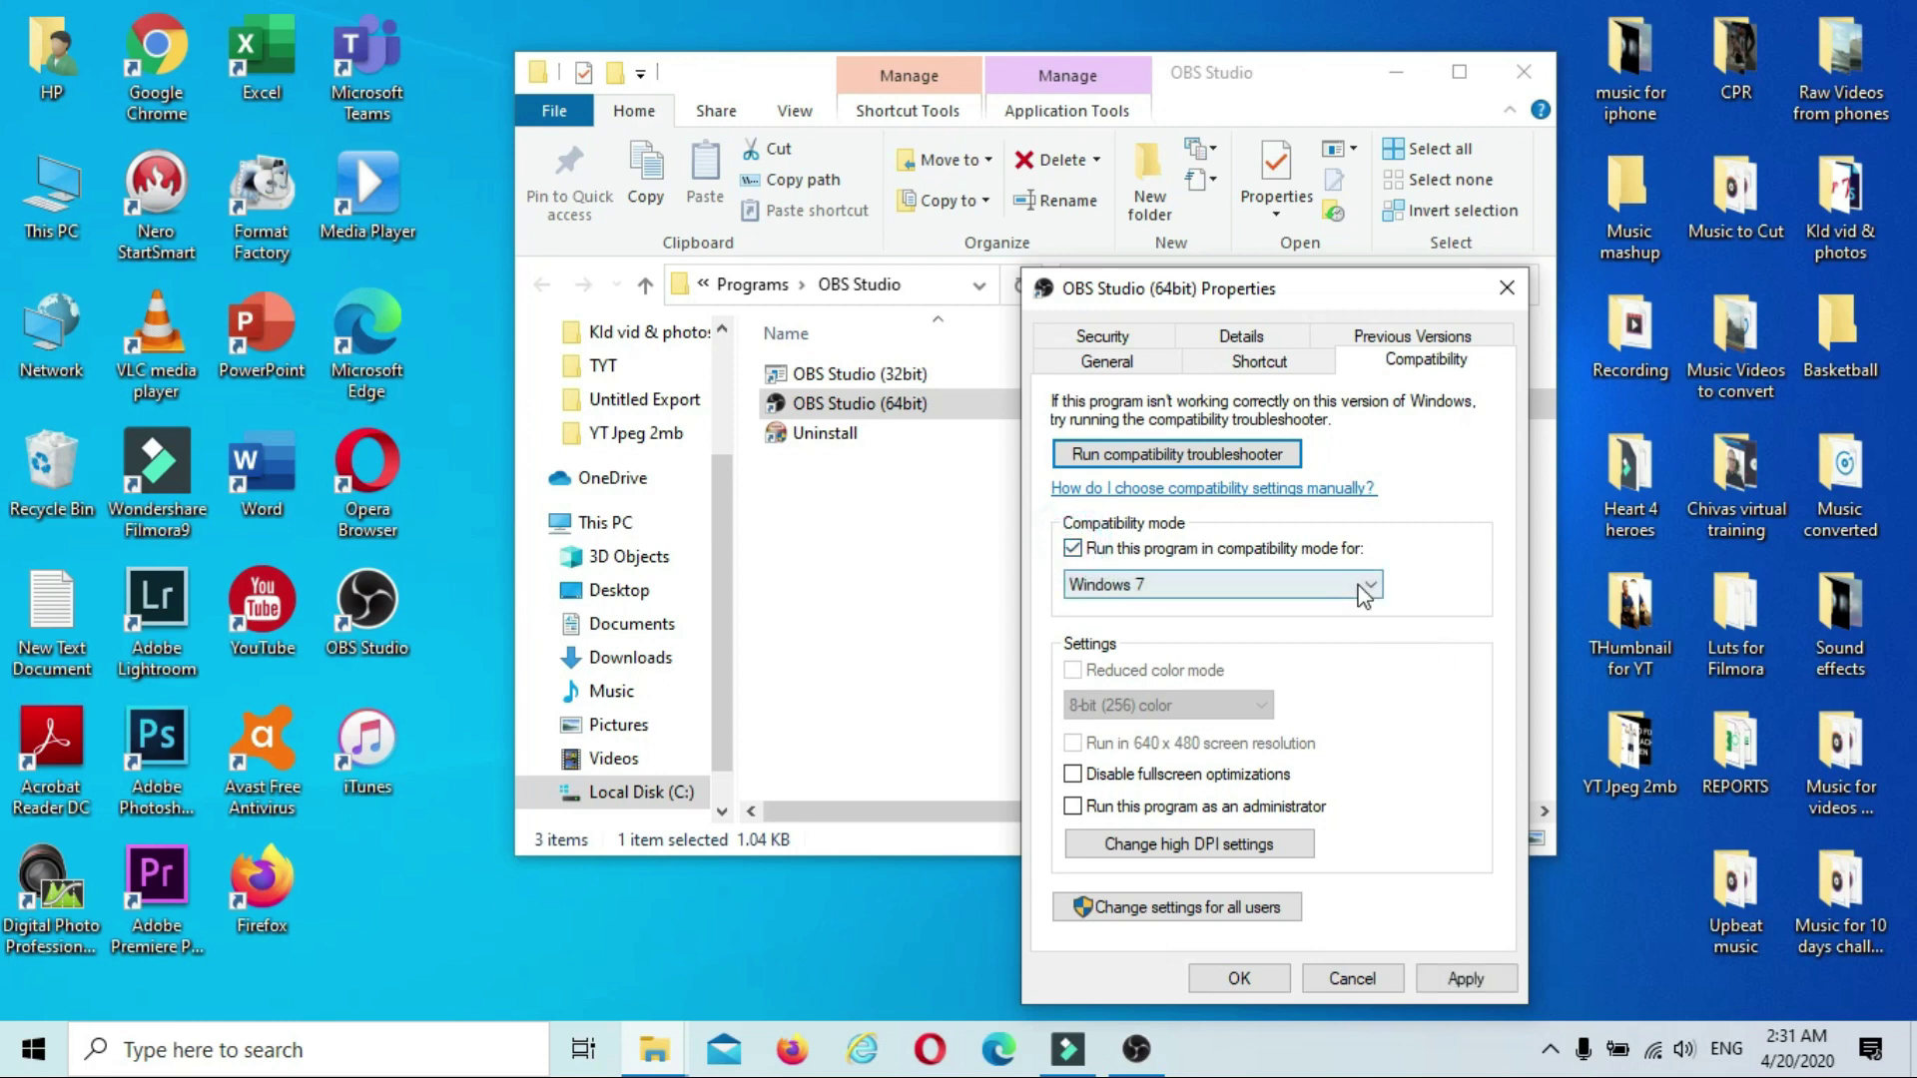
left_click(1363, 587)
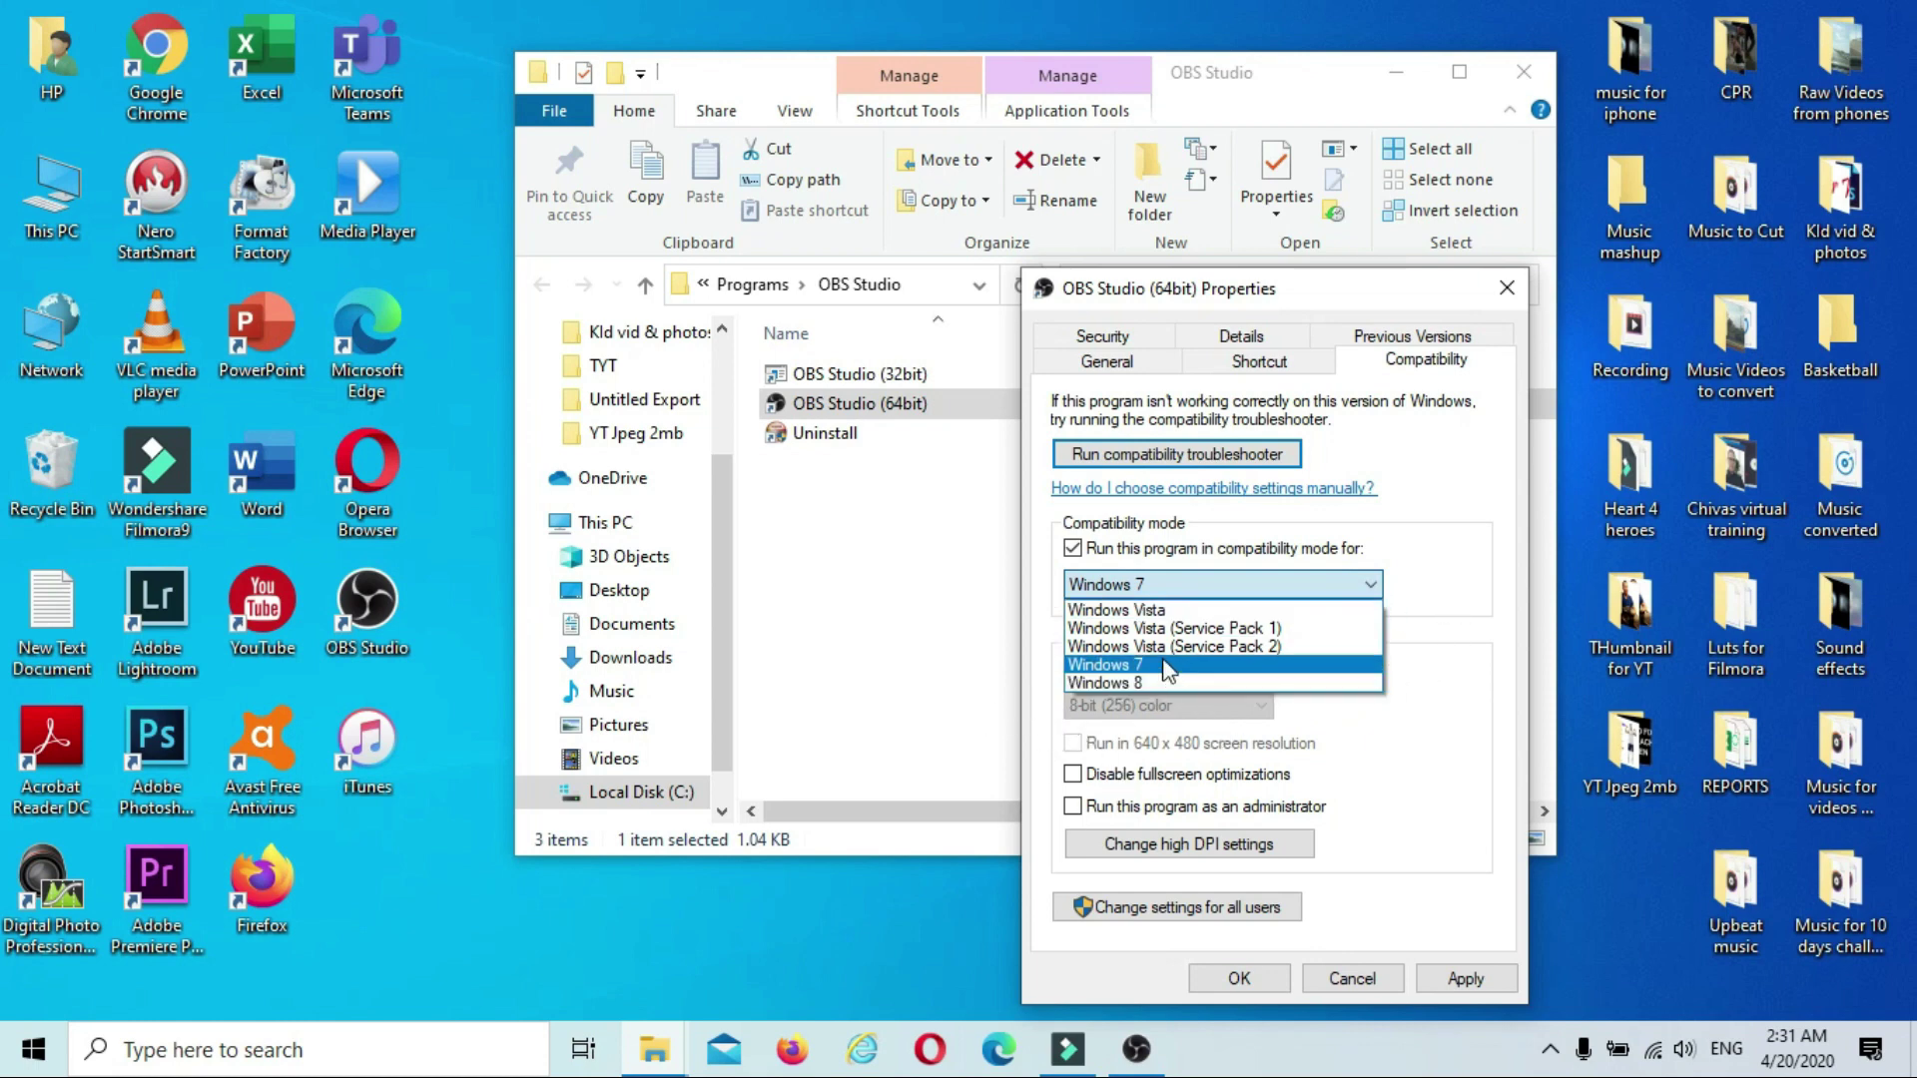
left_click(1167, 666)
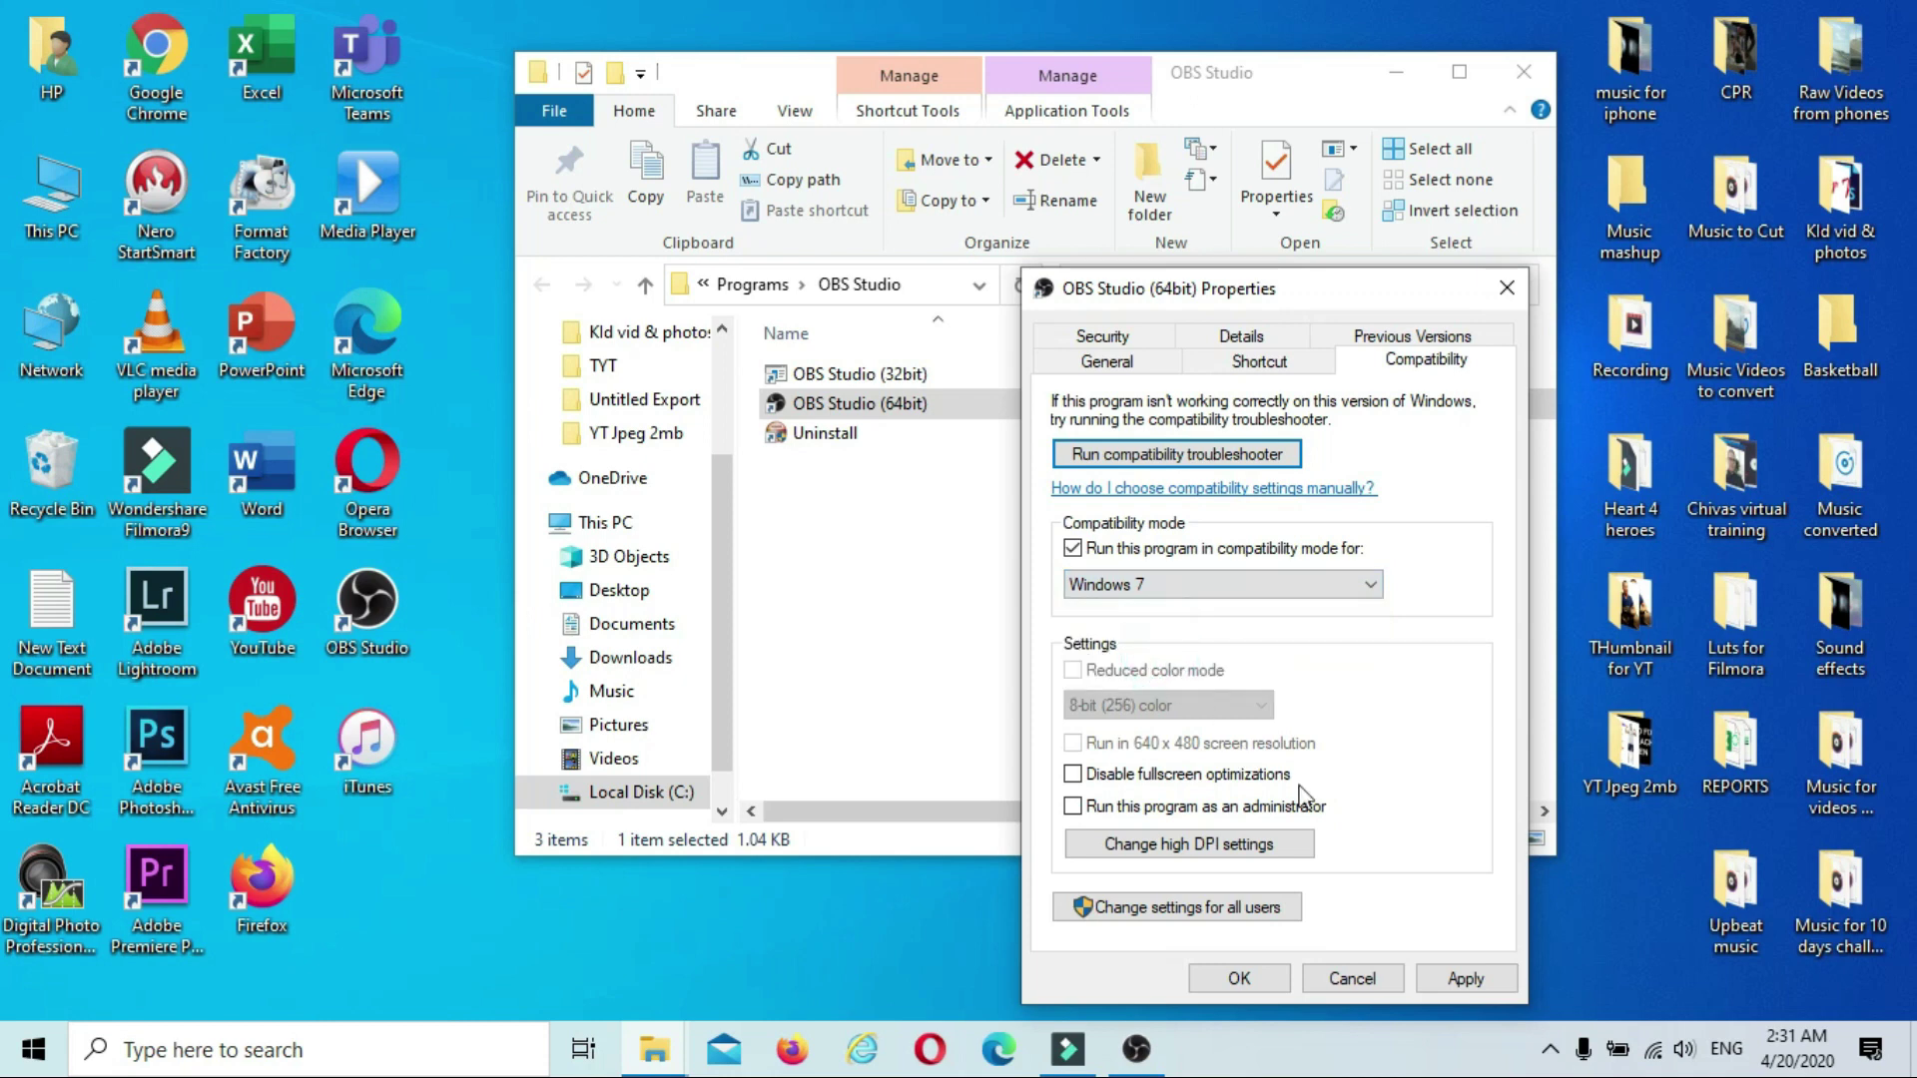
left_click(1465, 978)
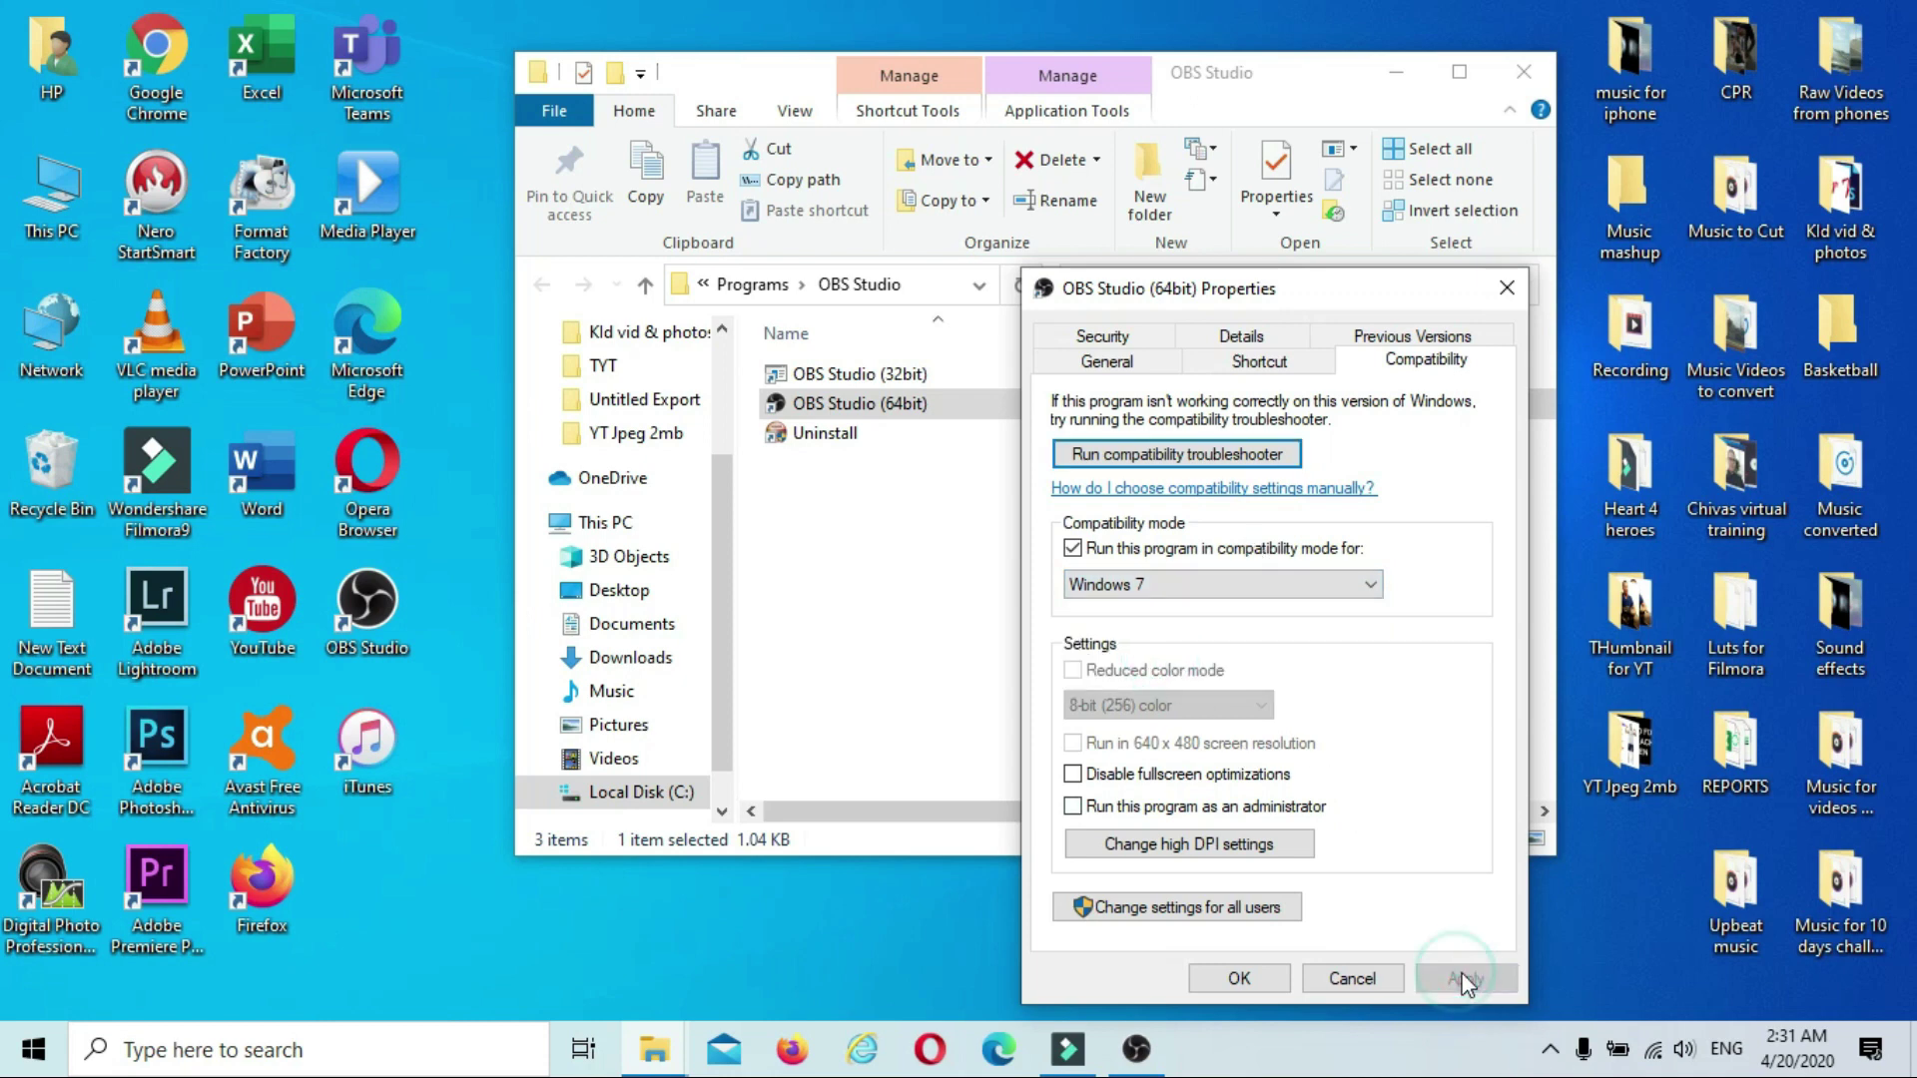
left_click(1241, 977)
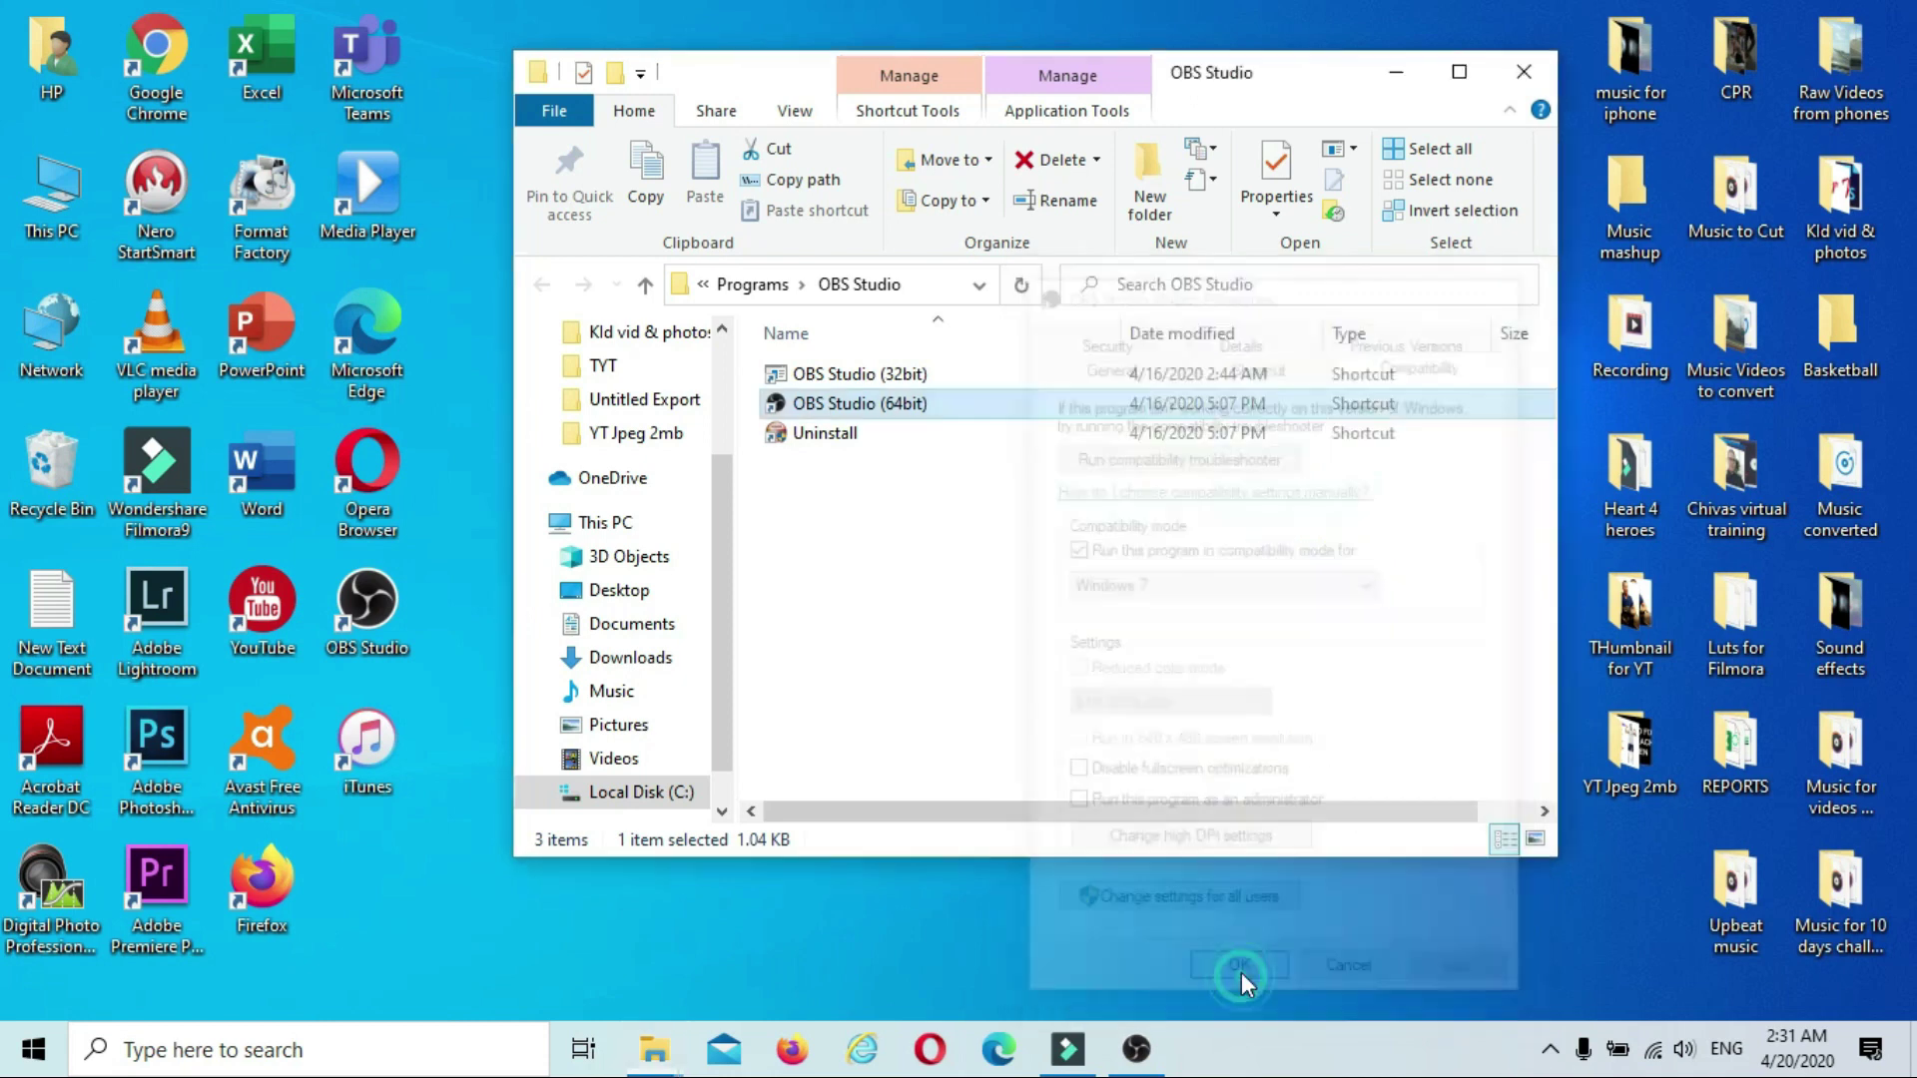
left_click(1524, 71)
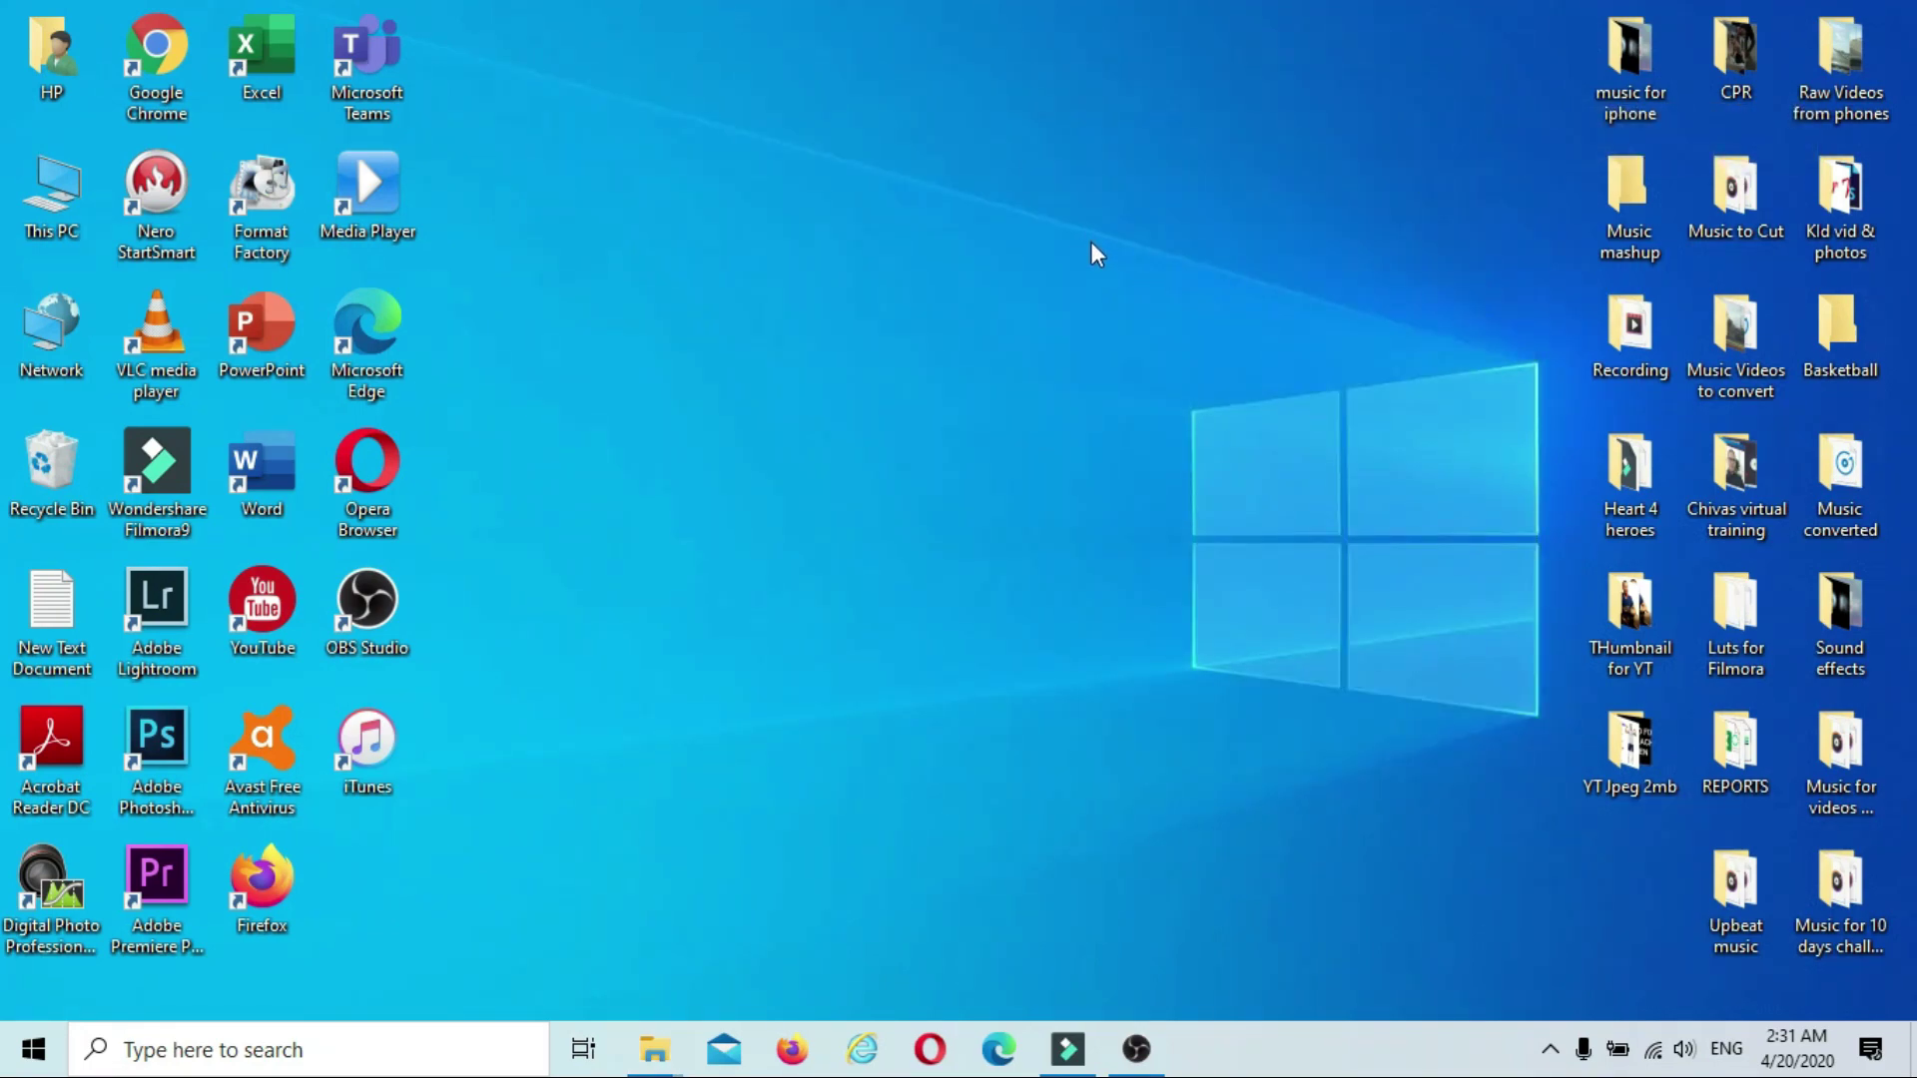
left_click(1136, 1048)
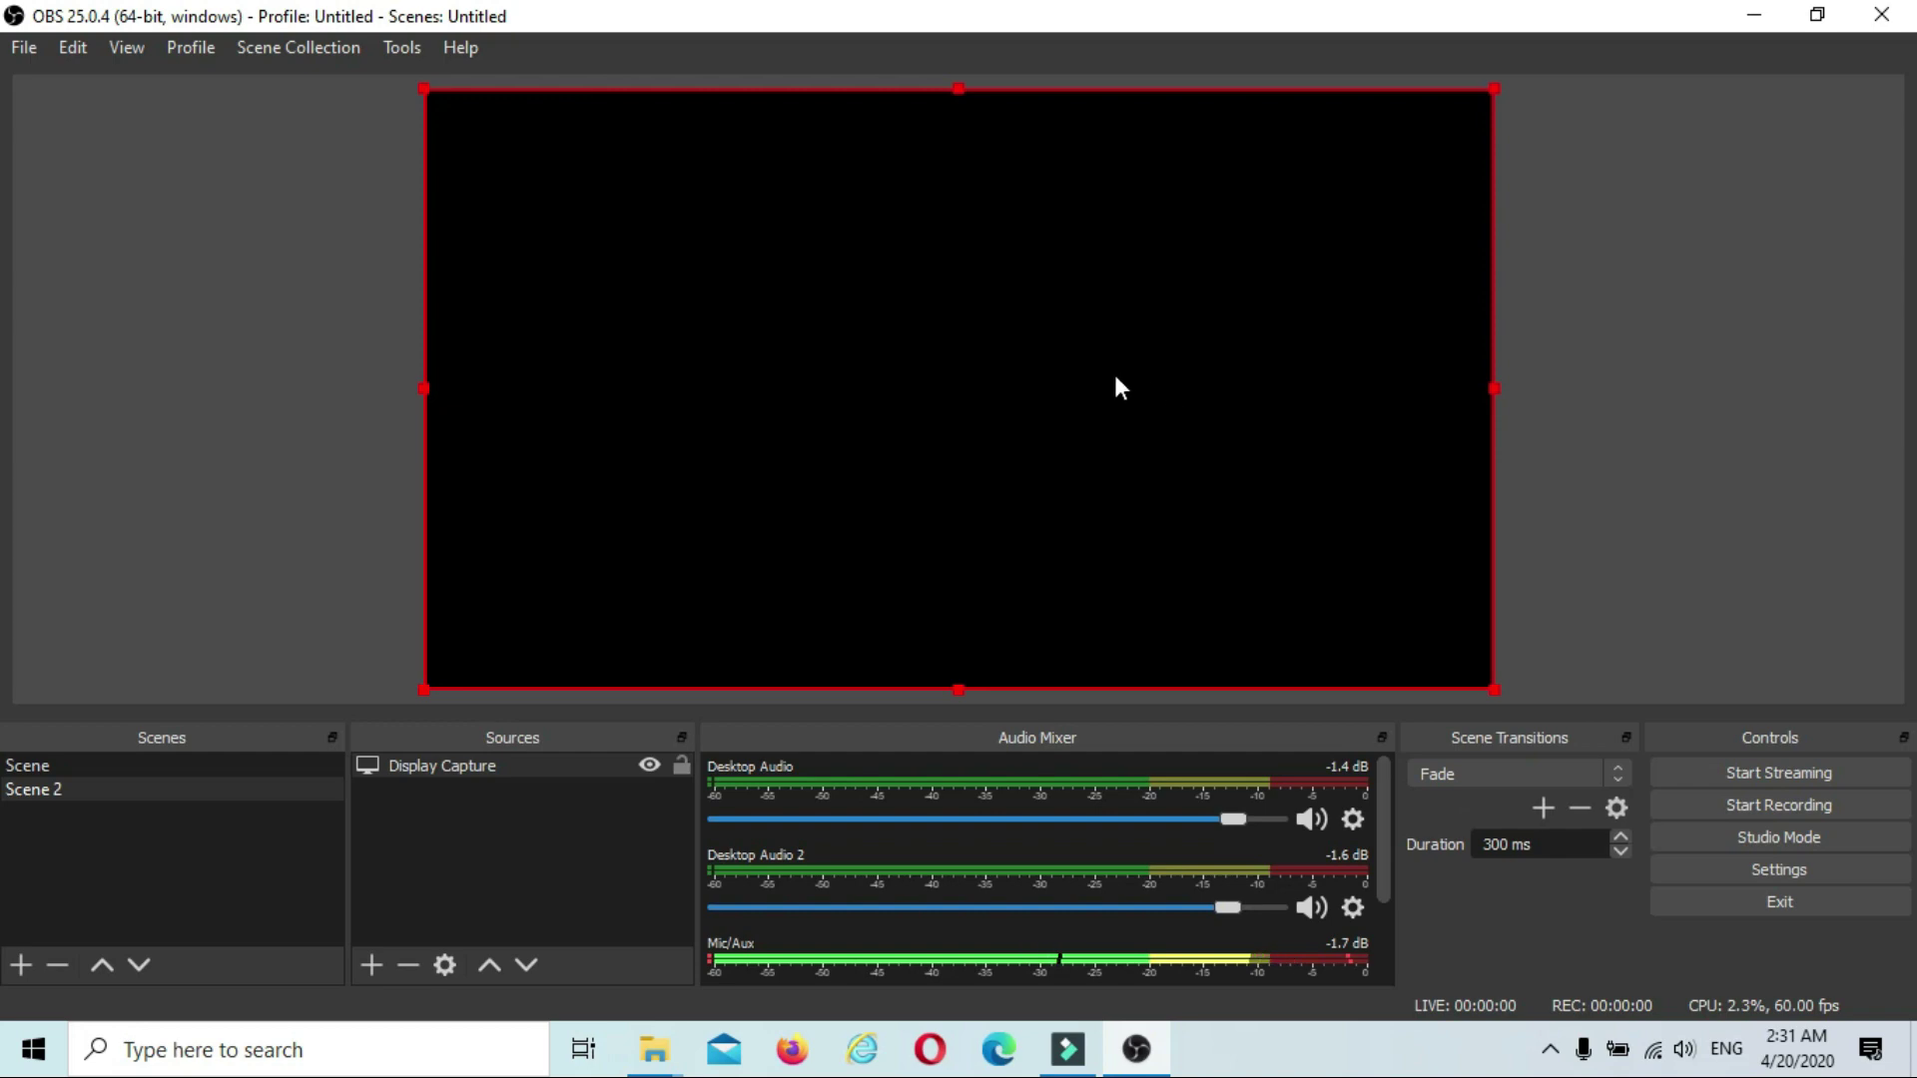
left_click(1742, 16)
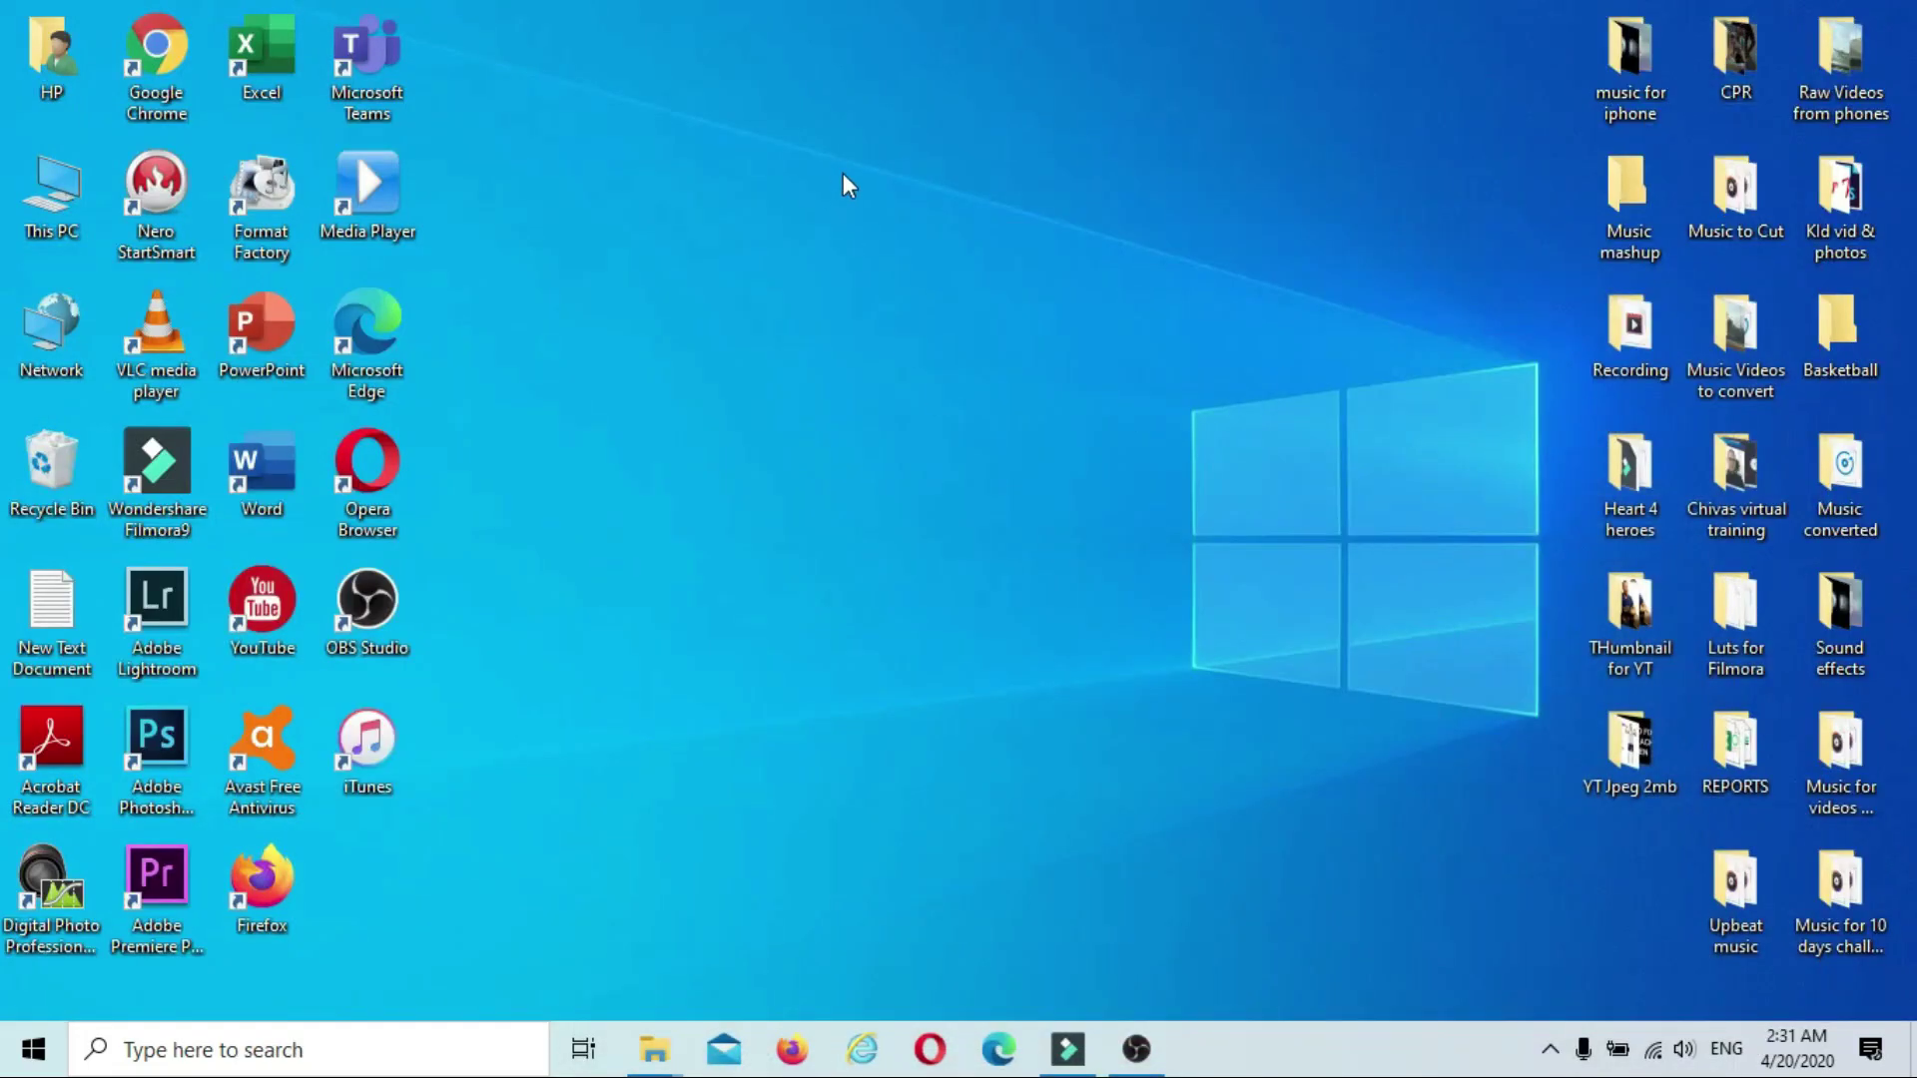
right_click(847, 183)
left_click(924, 256)
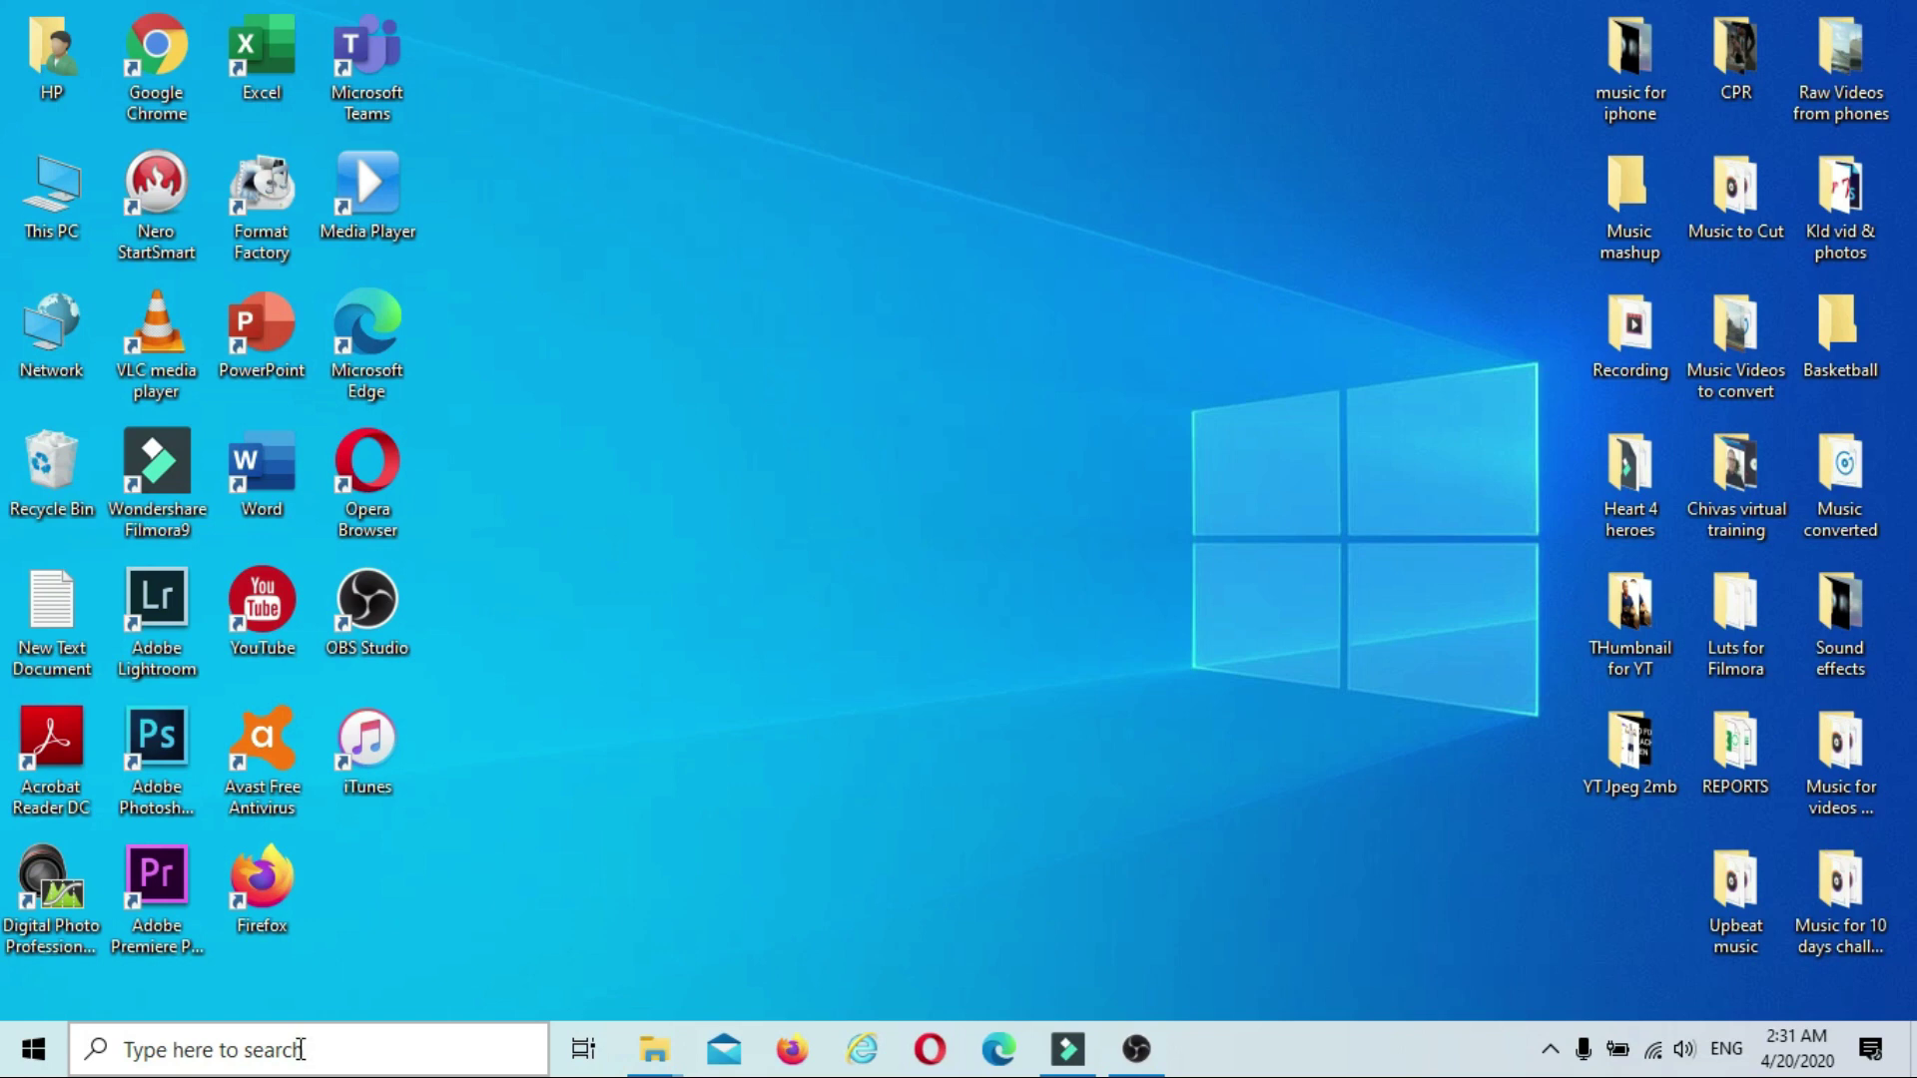
left_click(300, 1049)
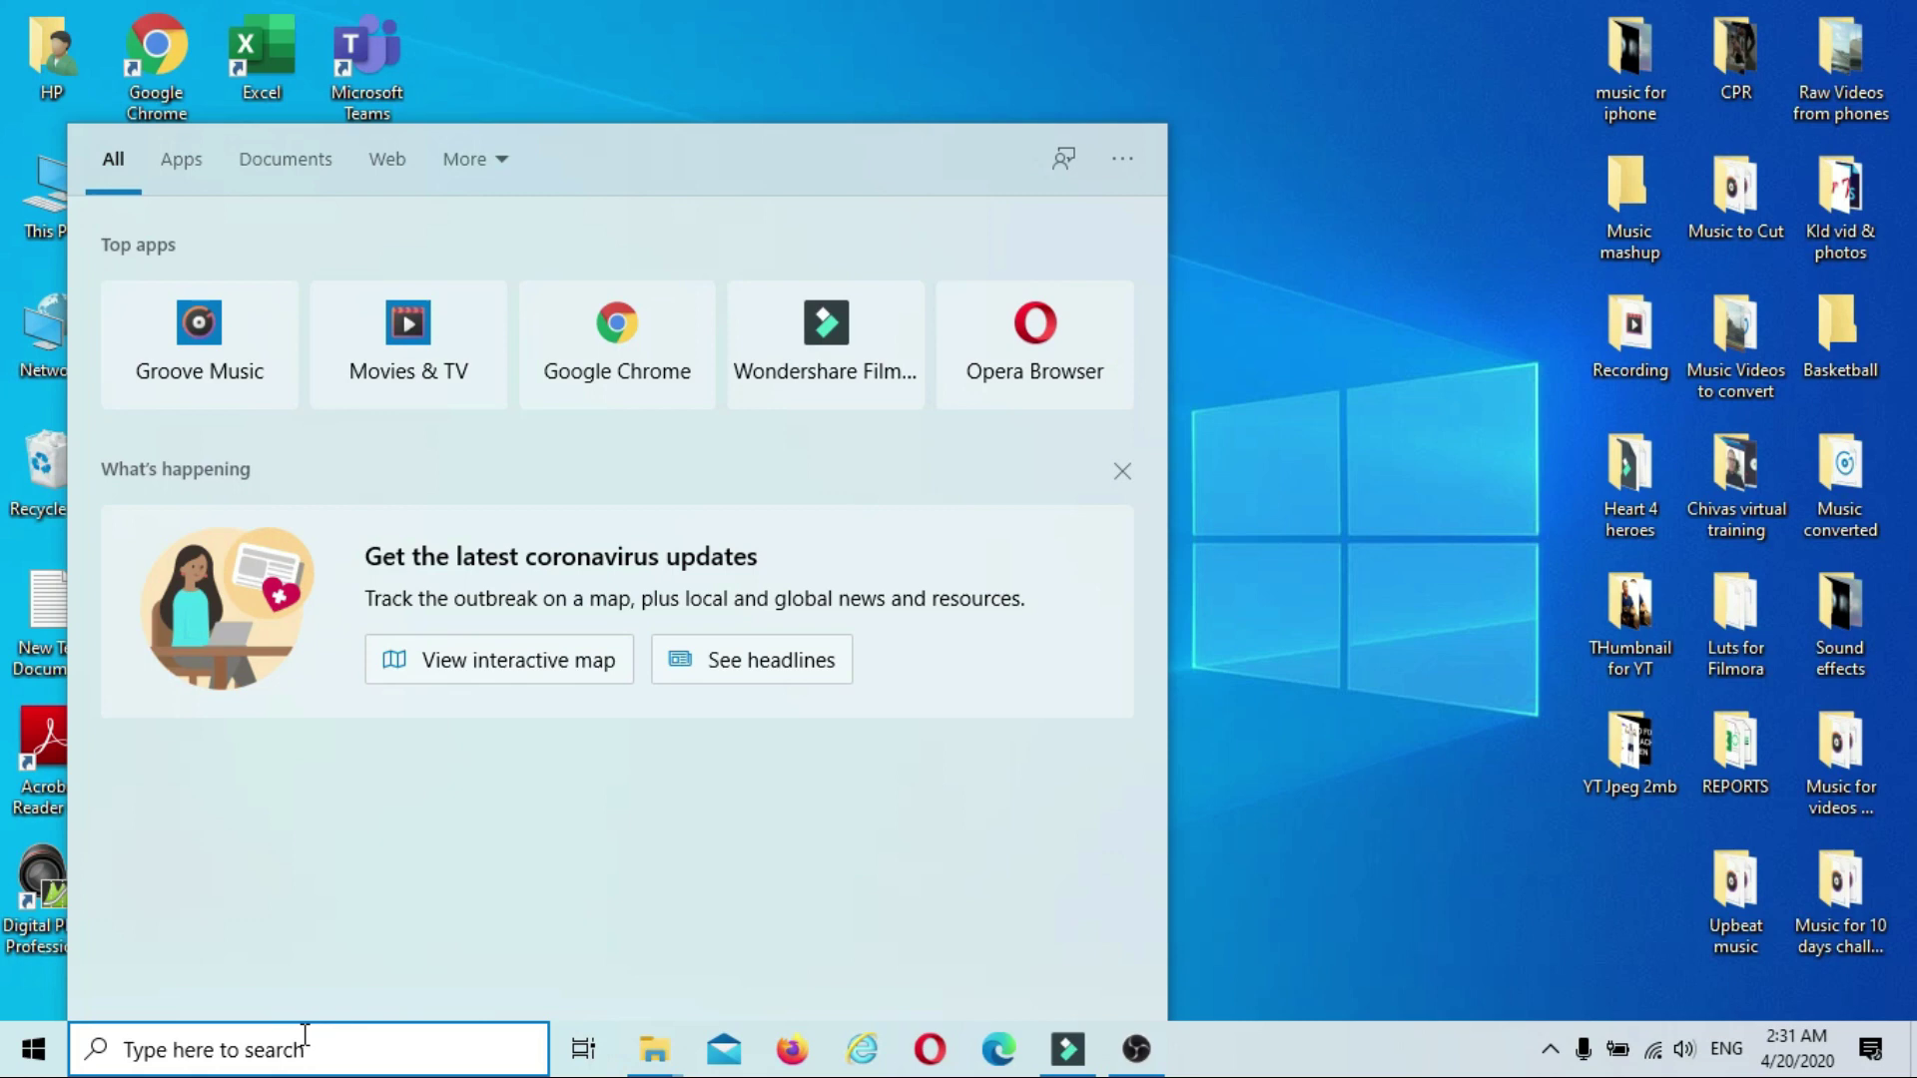
Search for 'device manager' in Windows Search and open the Device Manager result.
type("de")
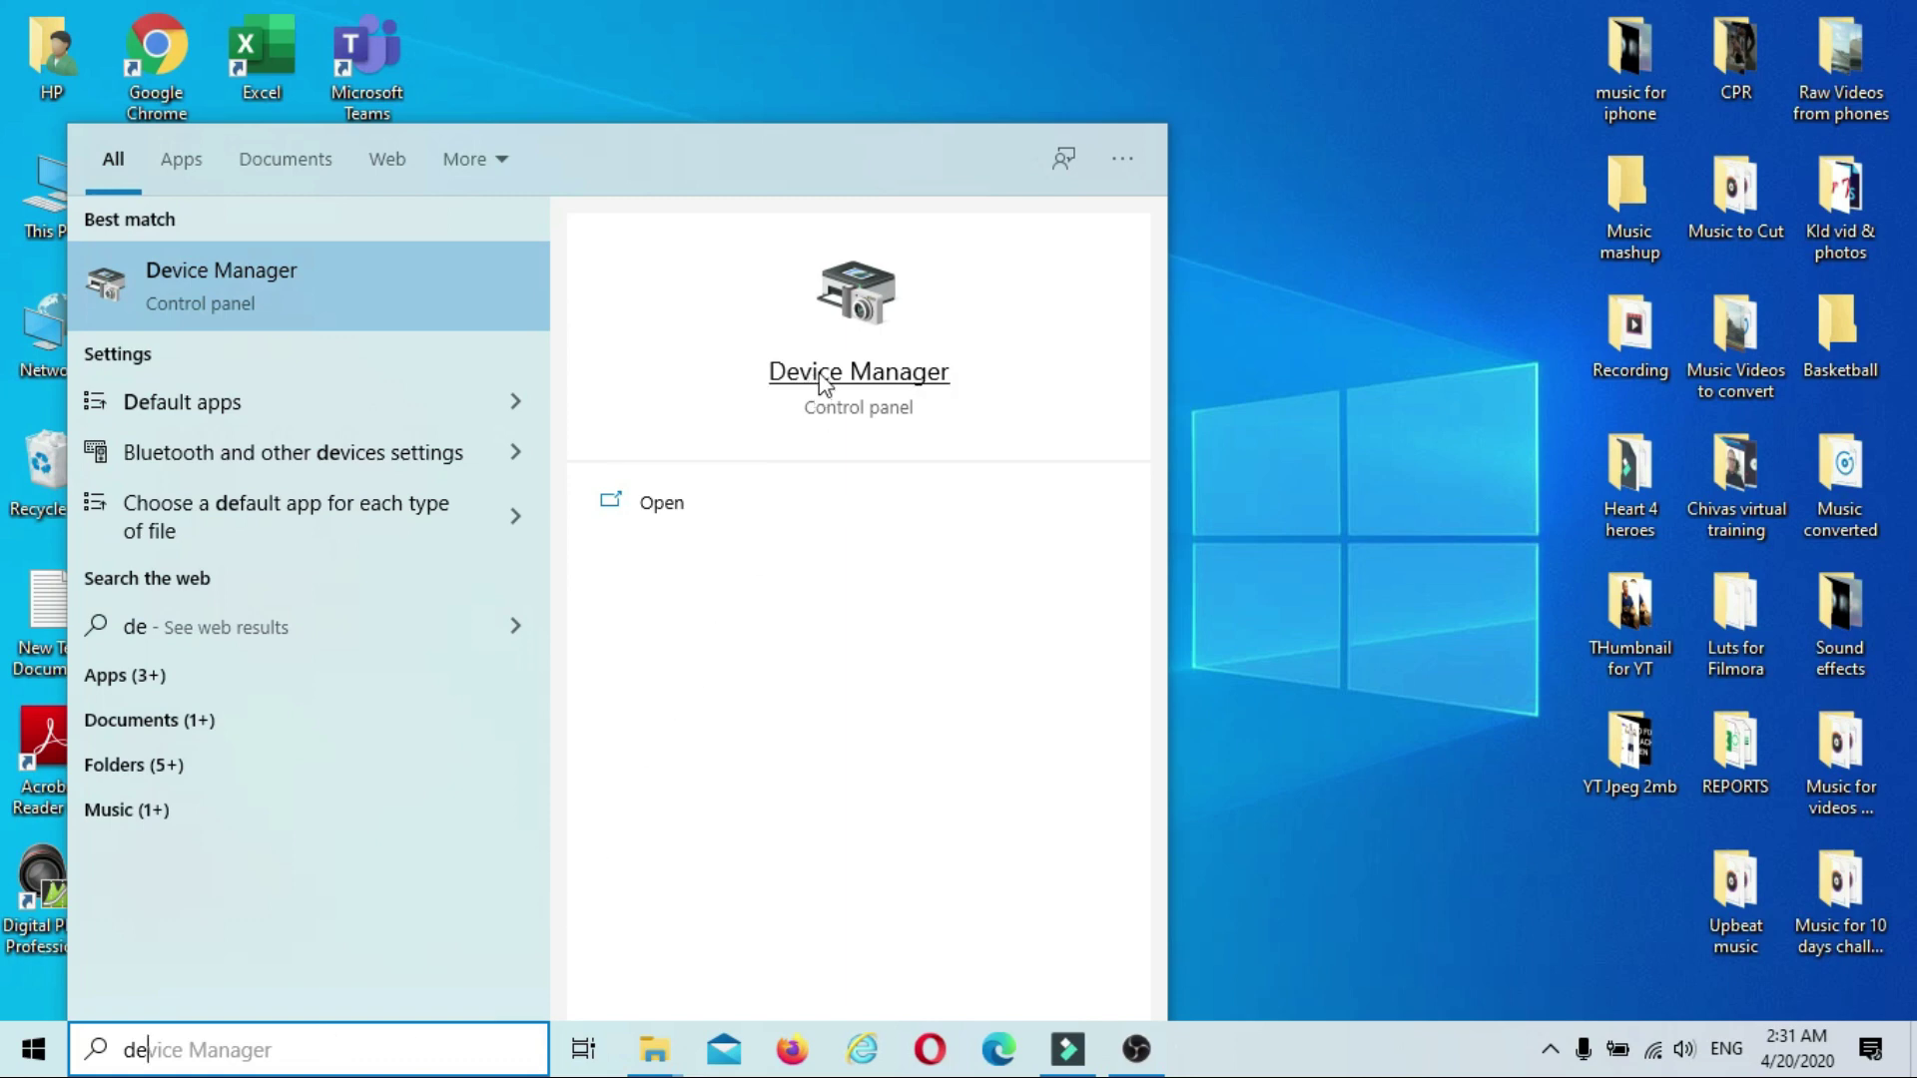
left_click(821, 379)
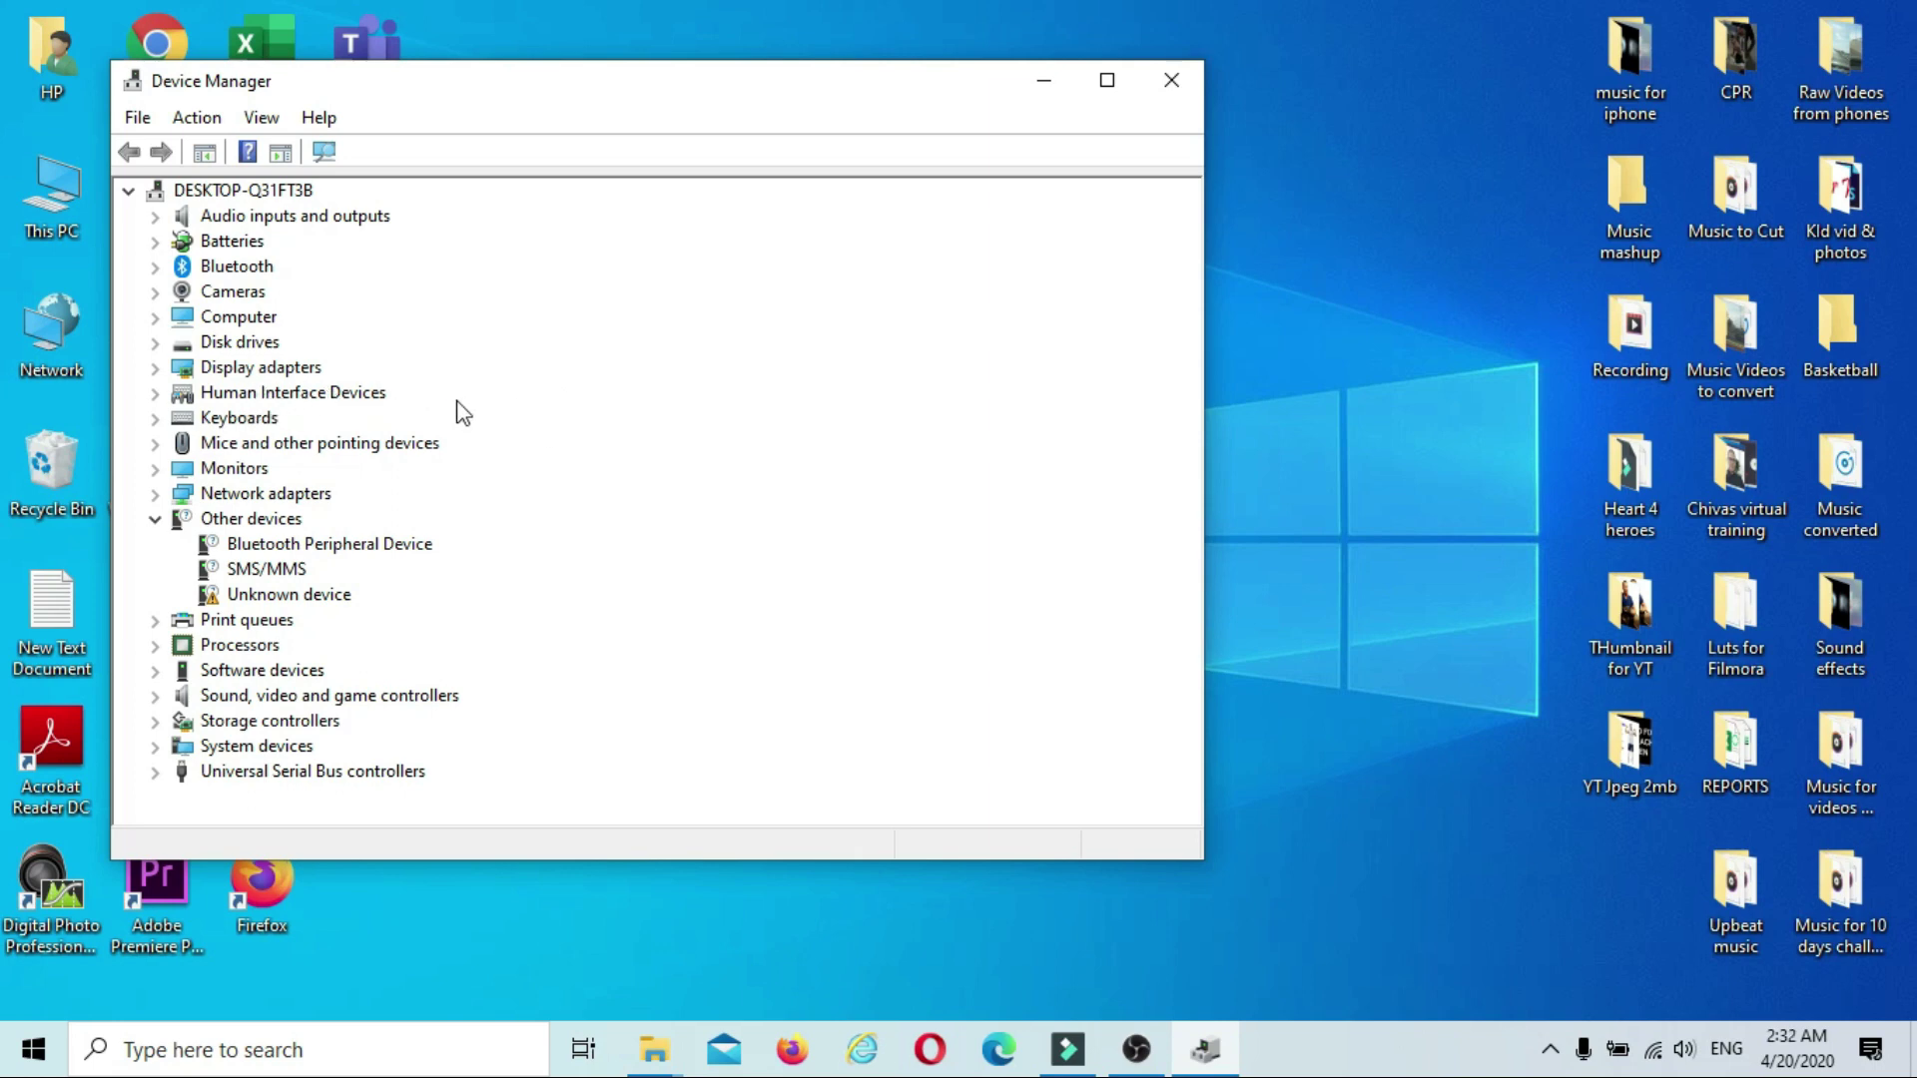
Disable the NVIDIA GeForce GT 630M under Display adapters, confirm, and close Device Manager.
left_click(153, 368)
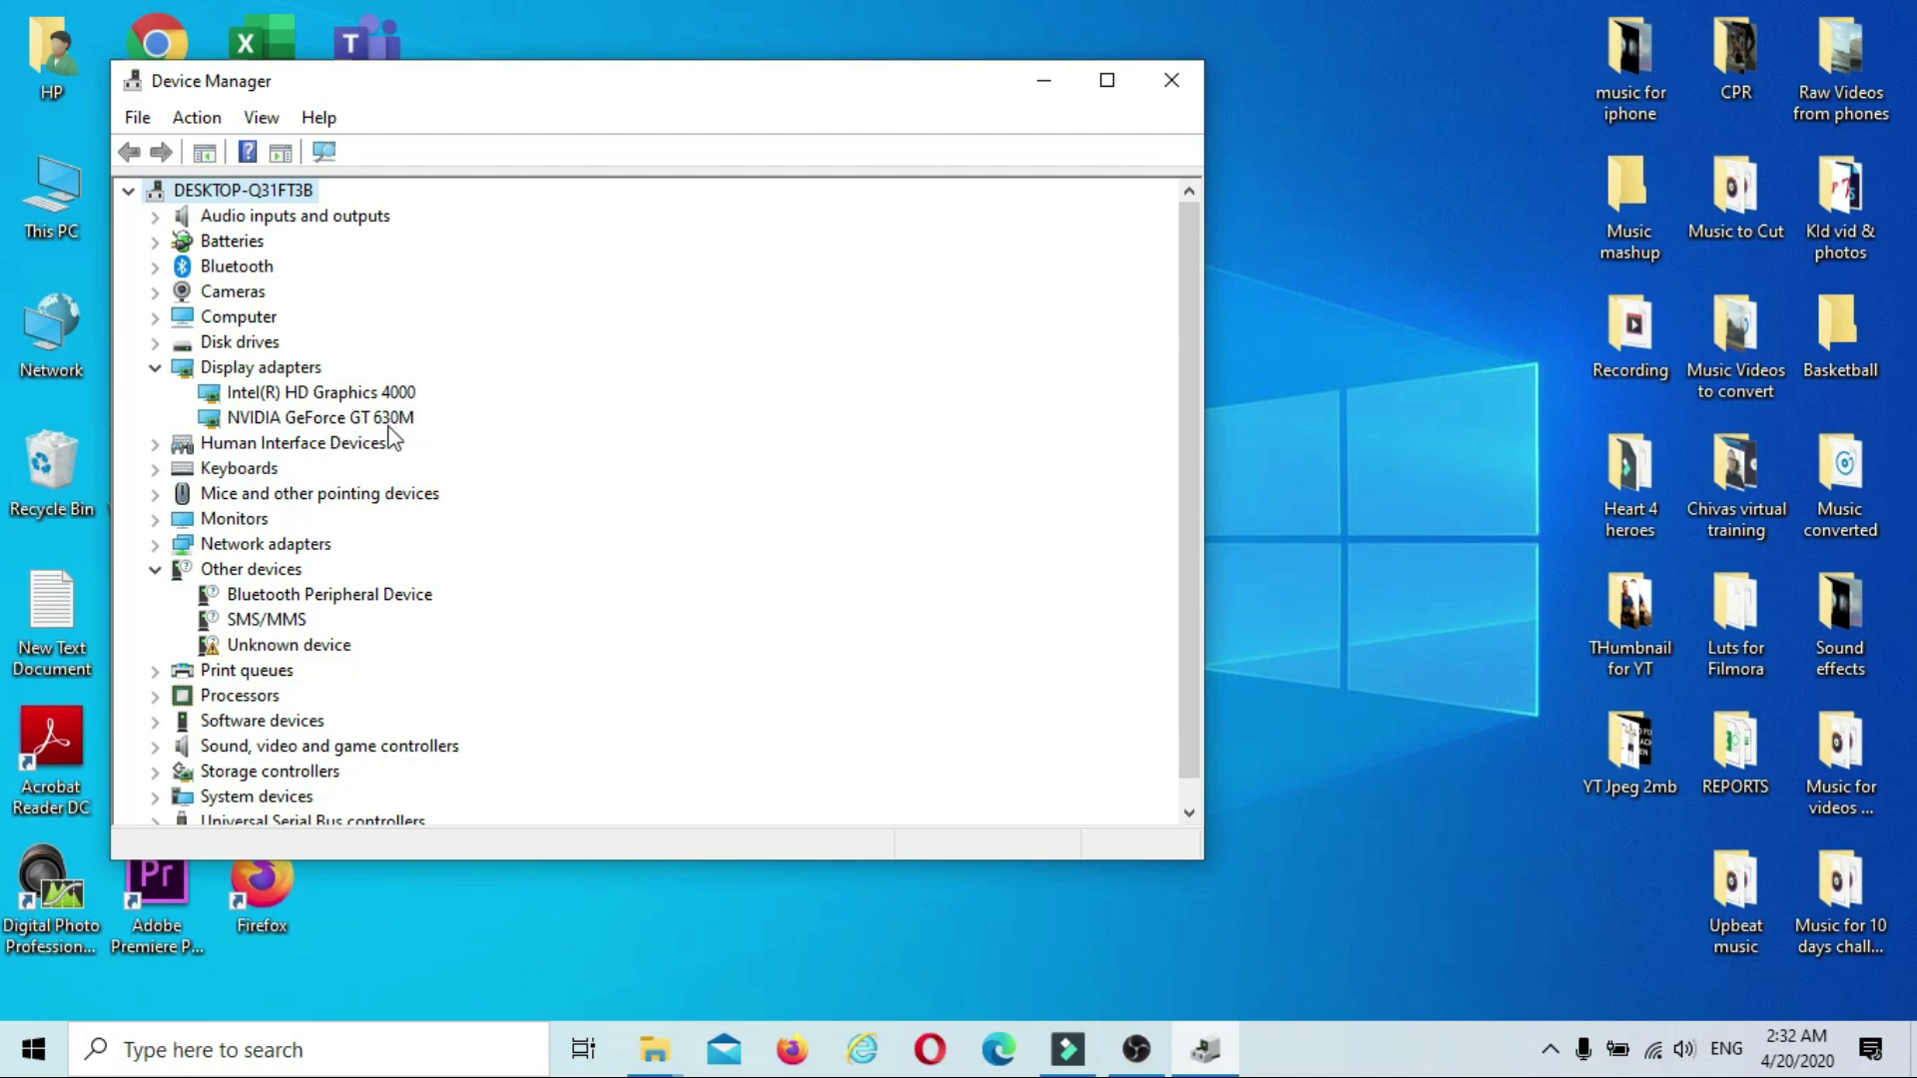
left_click(319, 419)
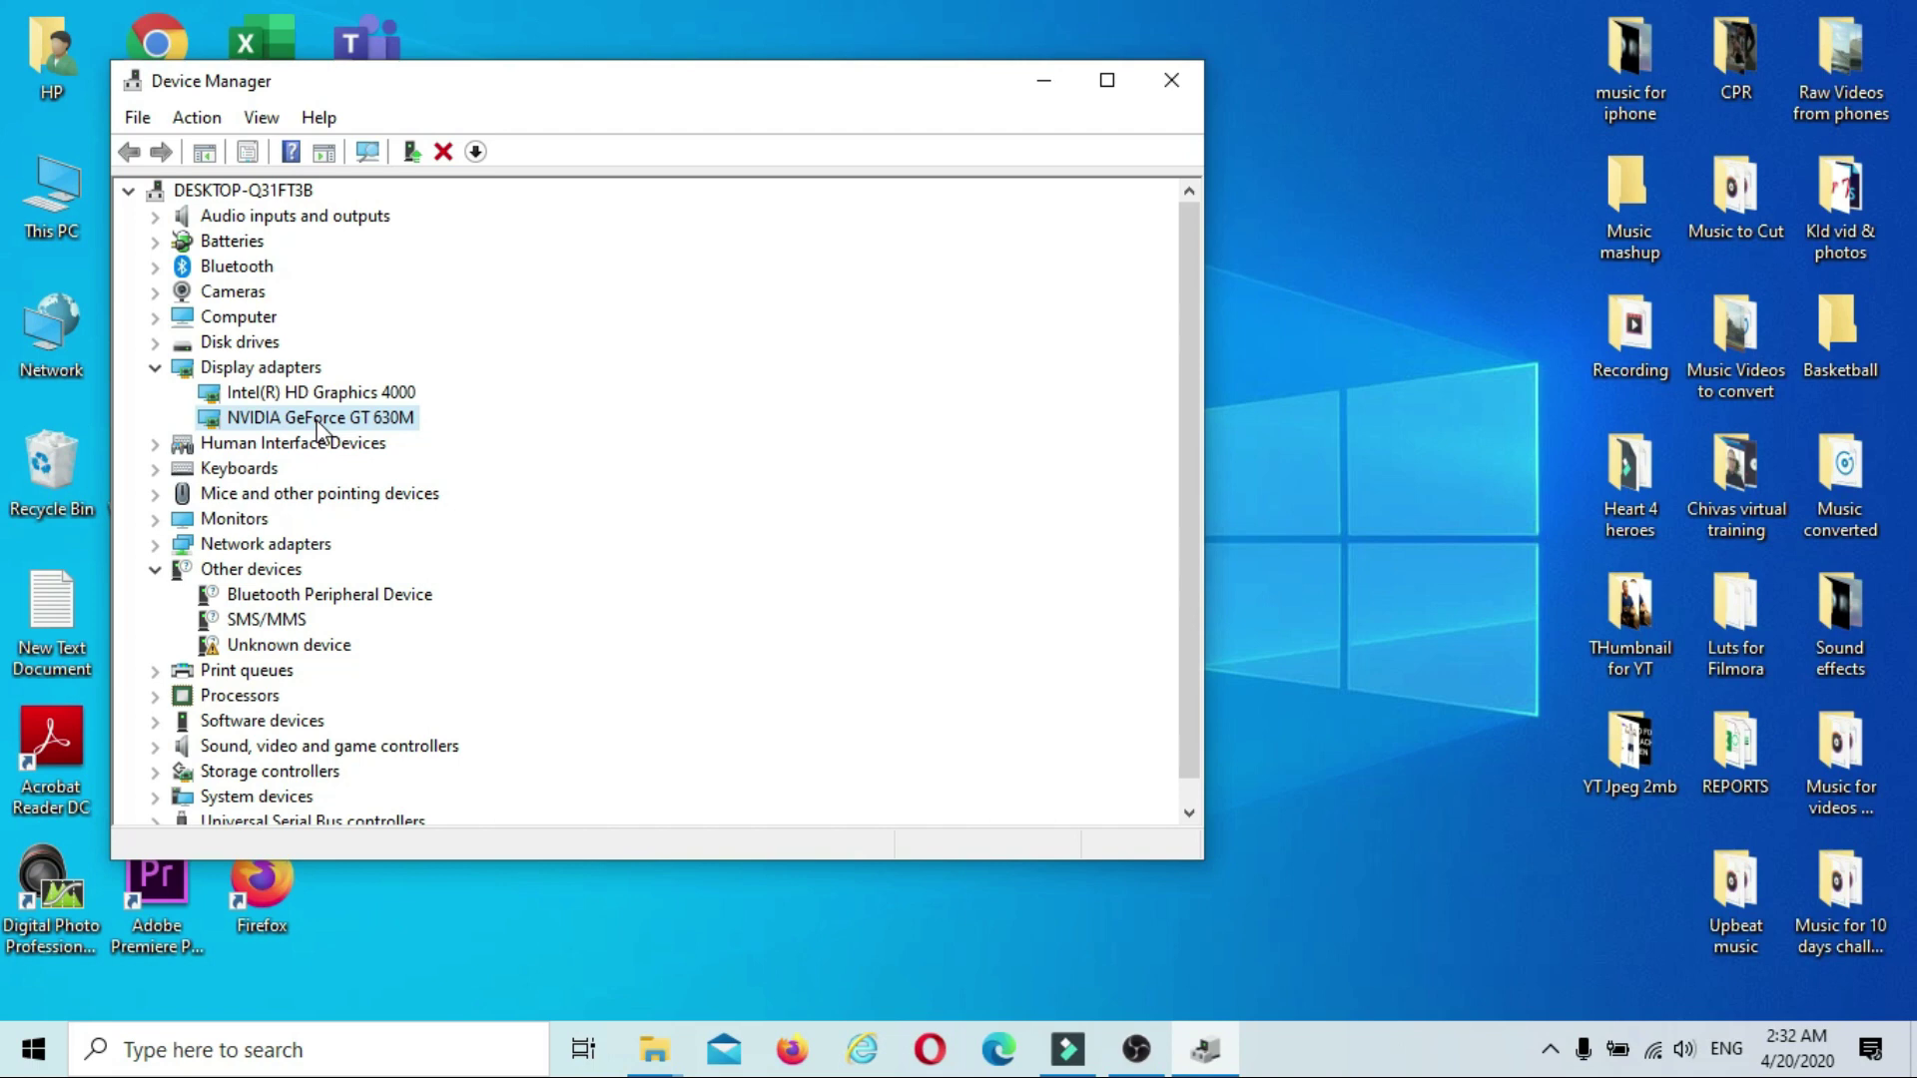
right_click(319, 427)
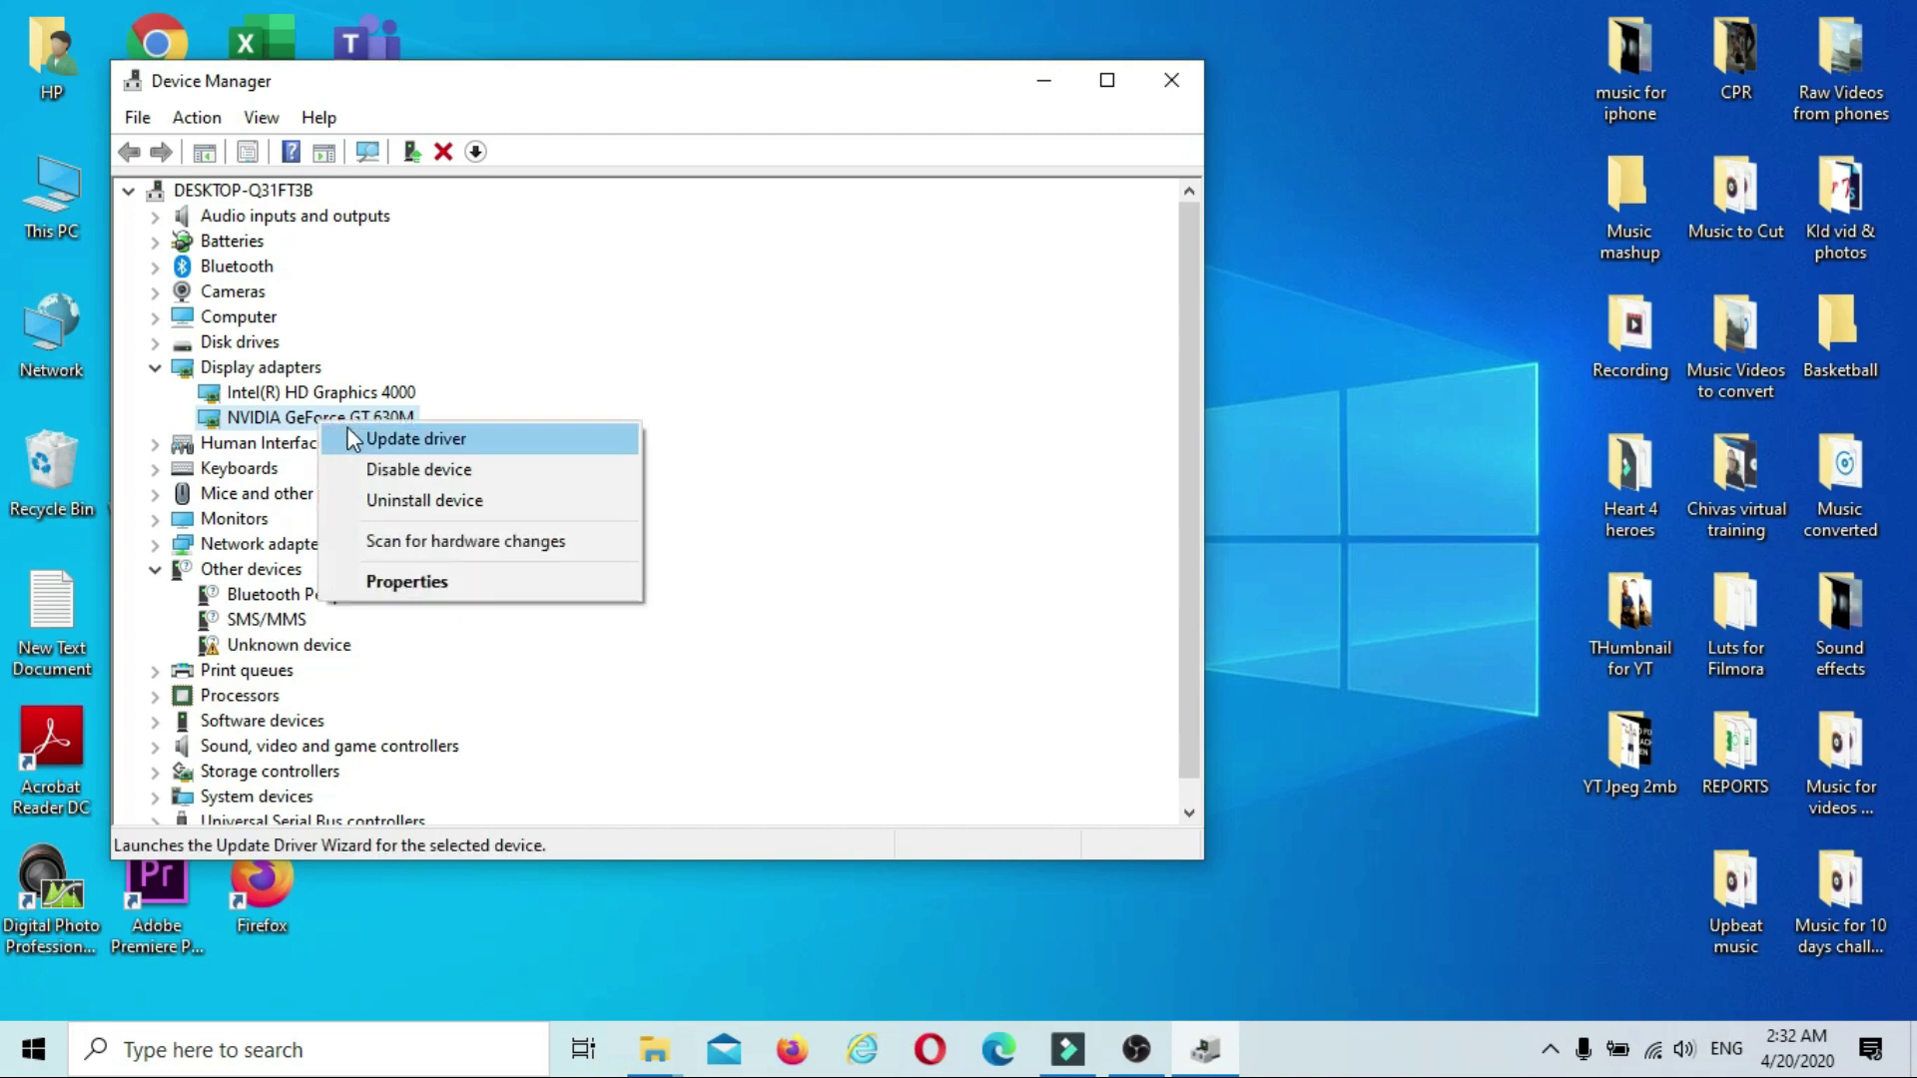
left_click(405, 477)
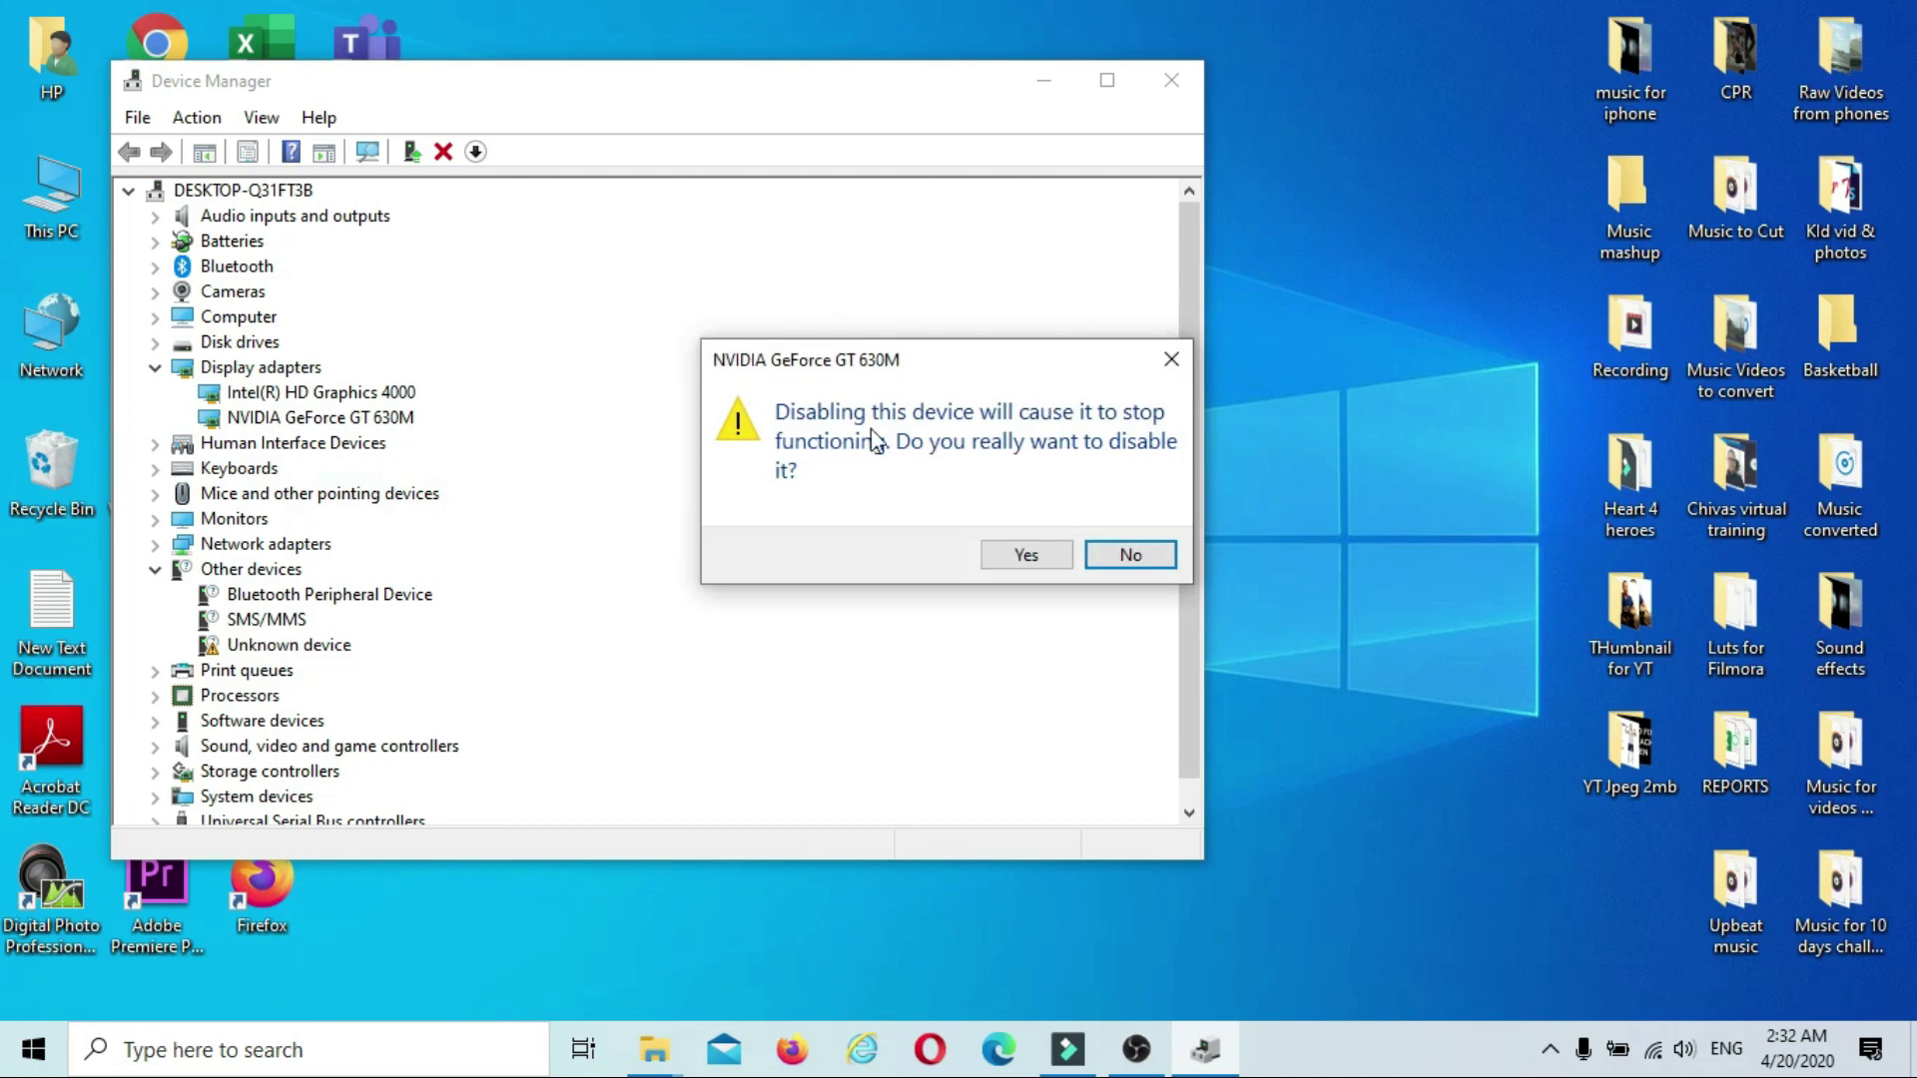
left_click(1024, 557)
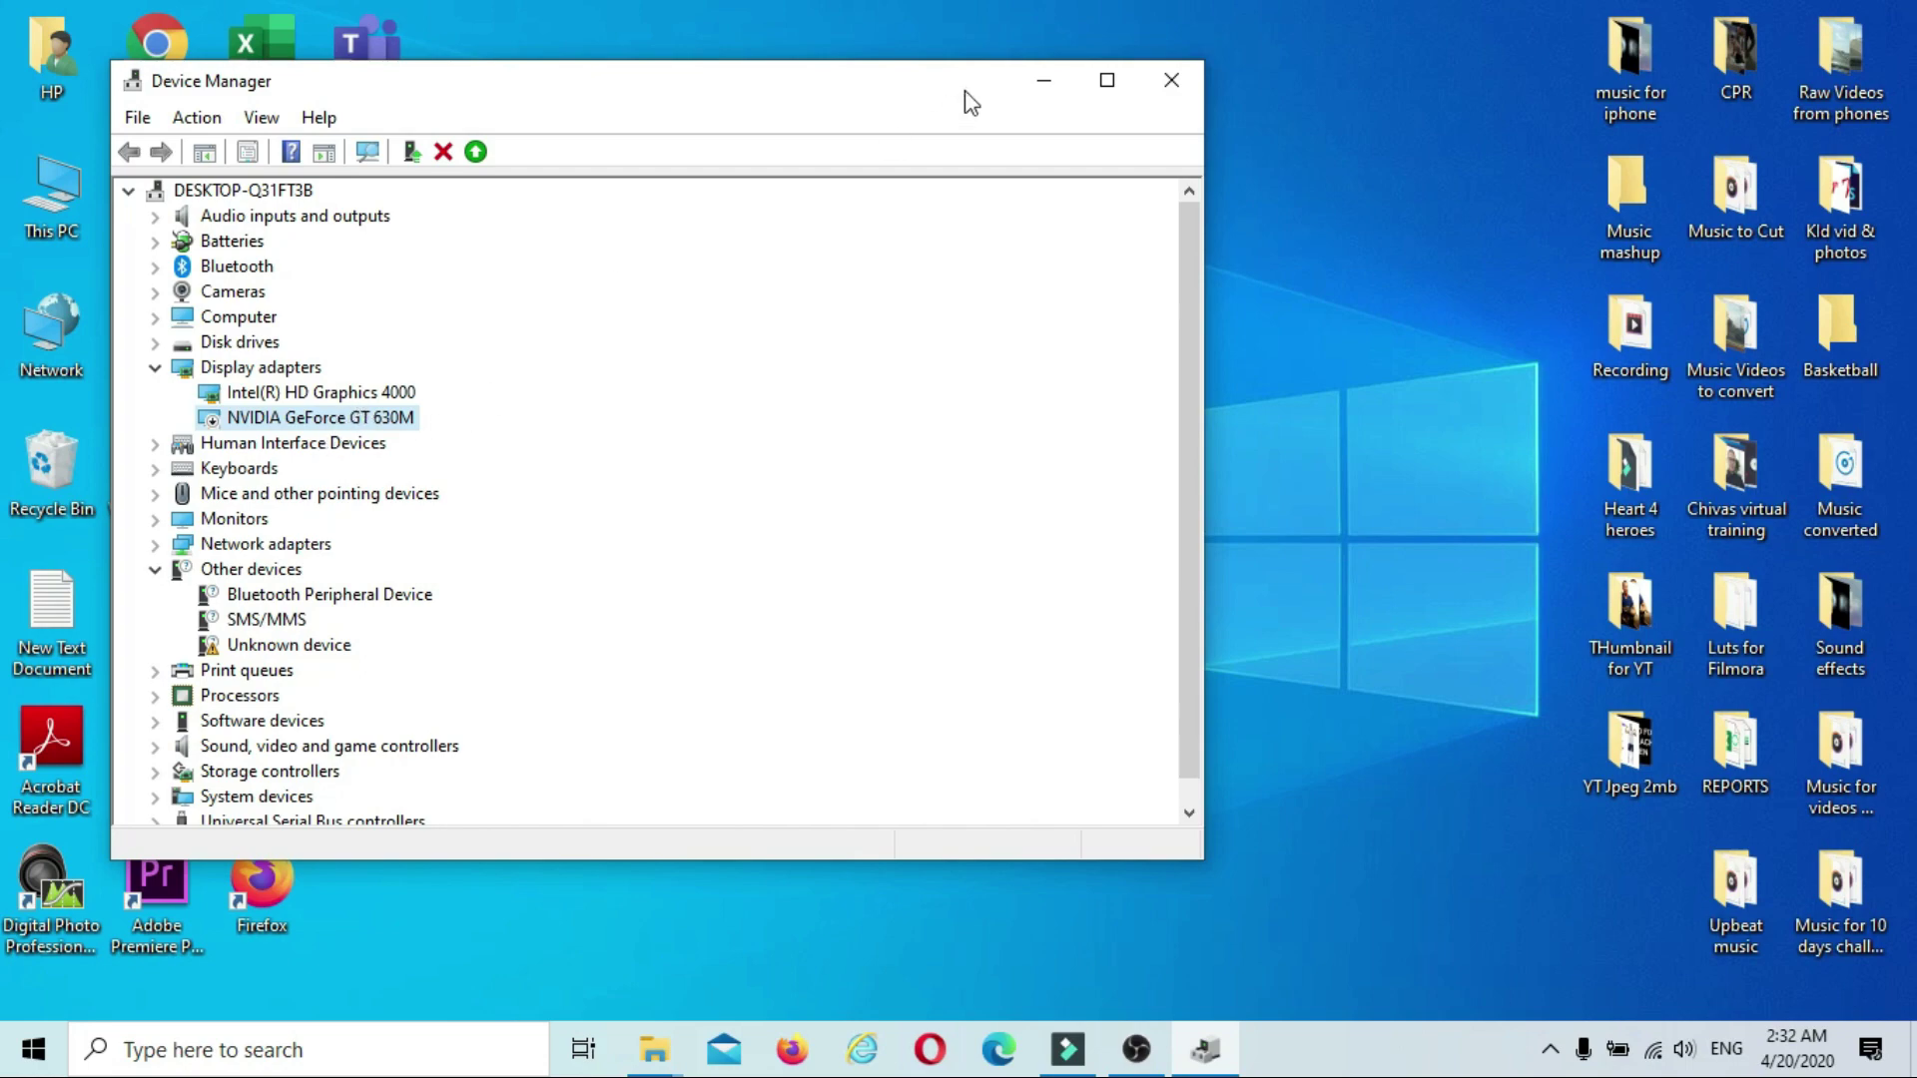
left_click(1168, 80)
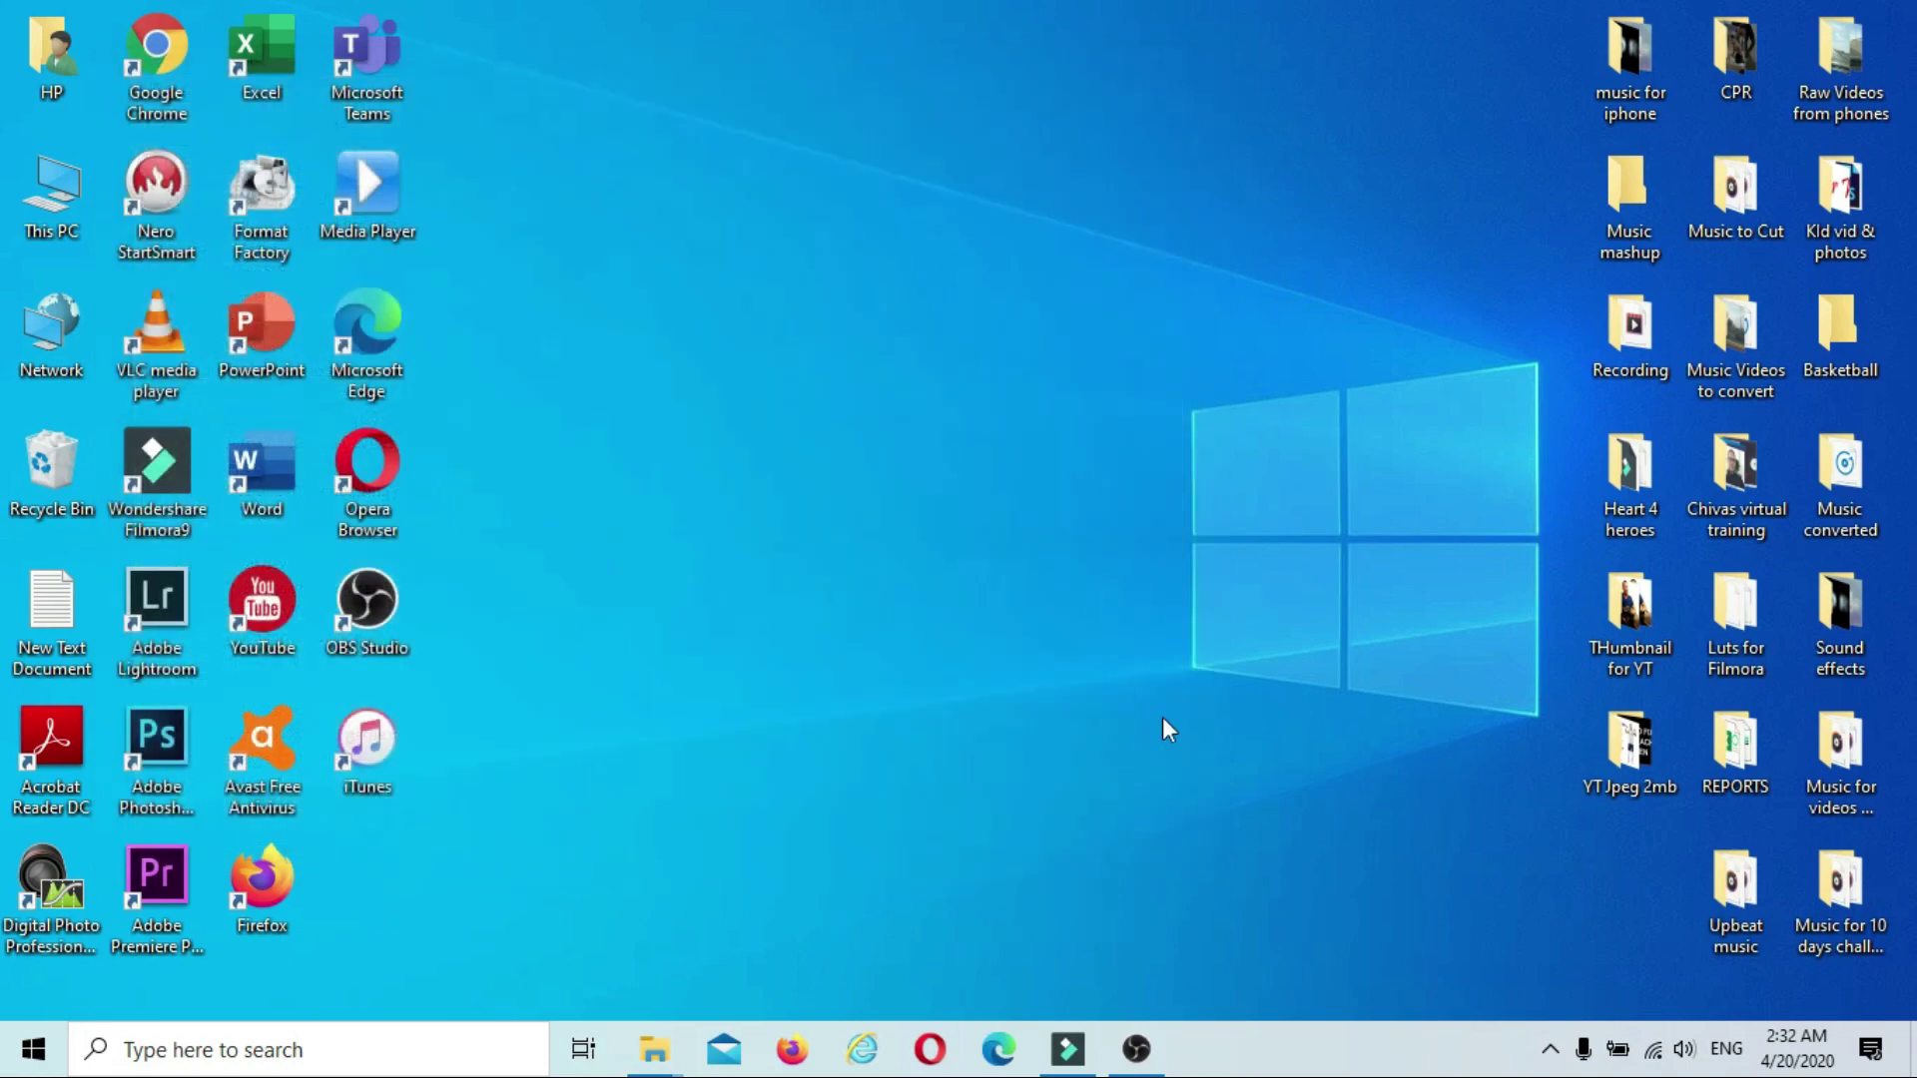
Close OBS Studio, refresh the desktop, and relaunch OBS from its desktop icon.
left_click(1135, 1046)
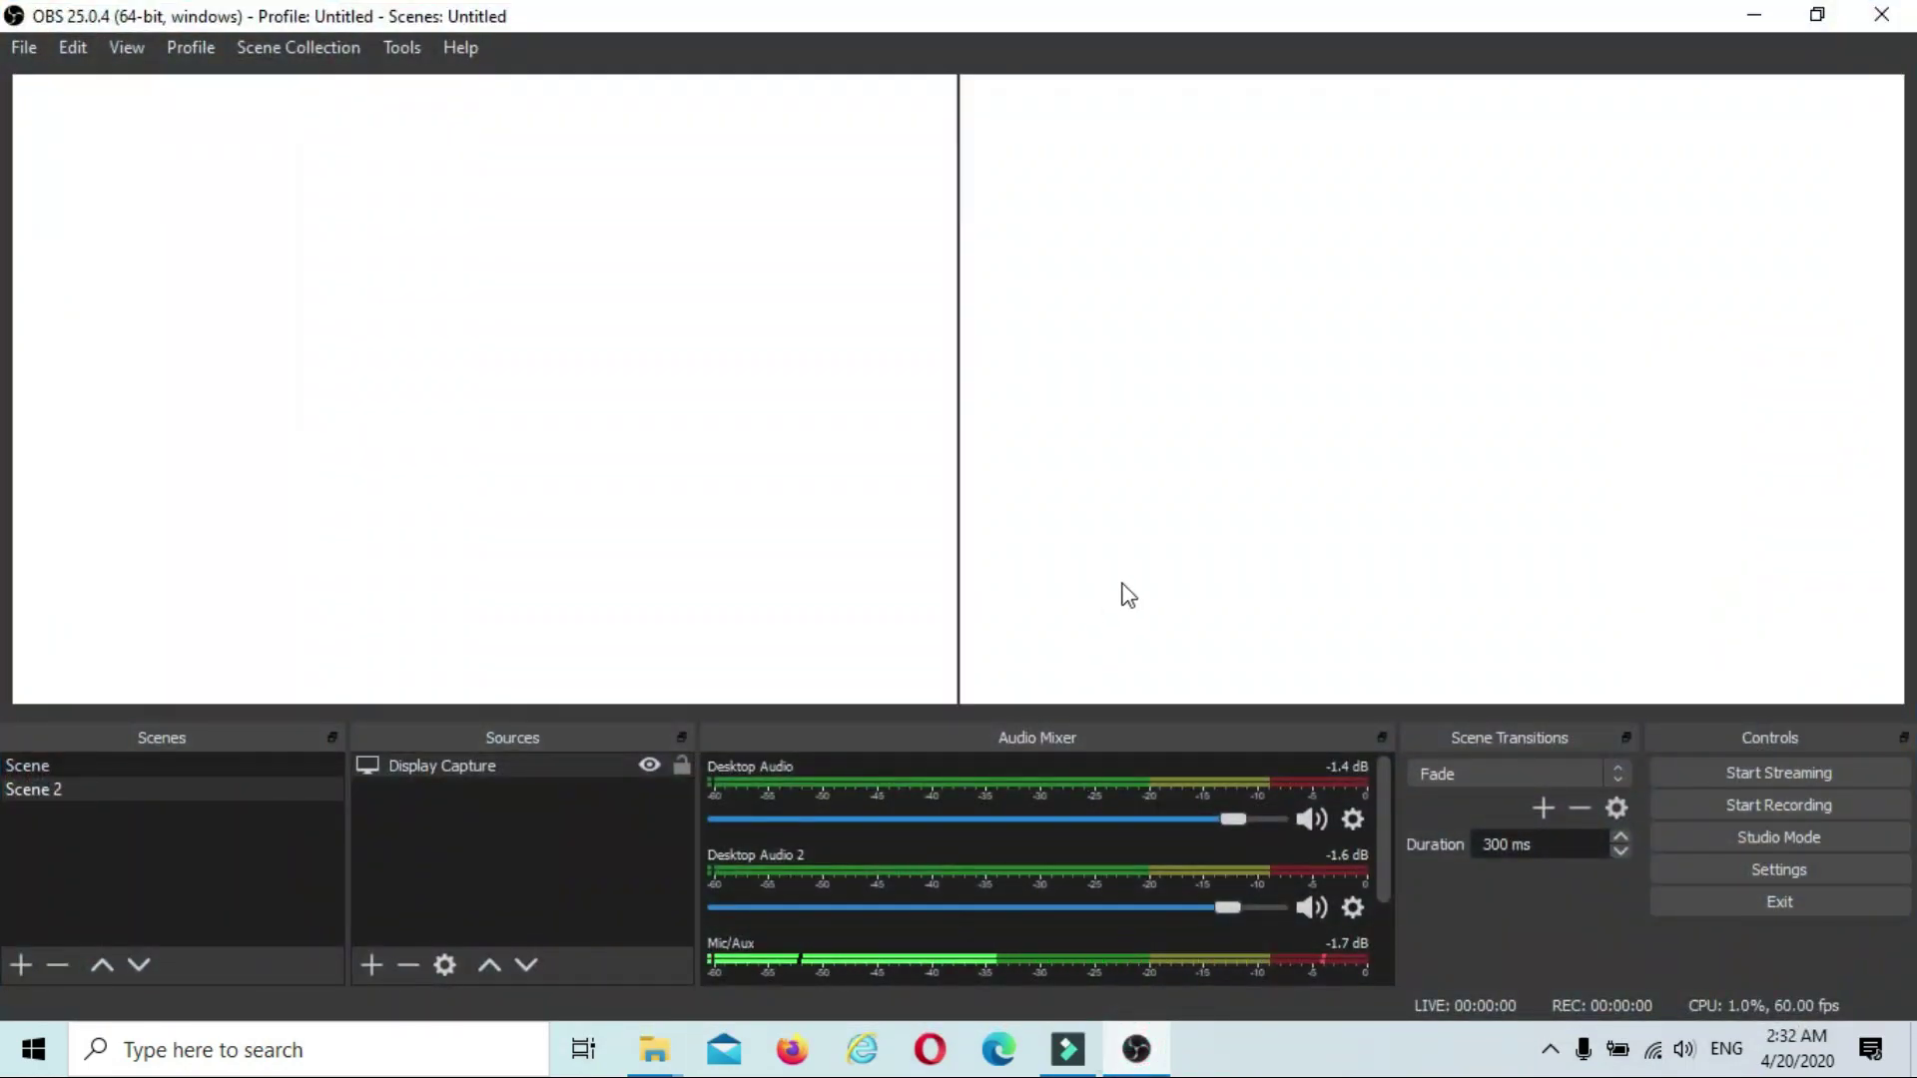
left_click(1880, 14)
right_click(843, 332)
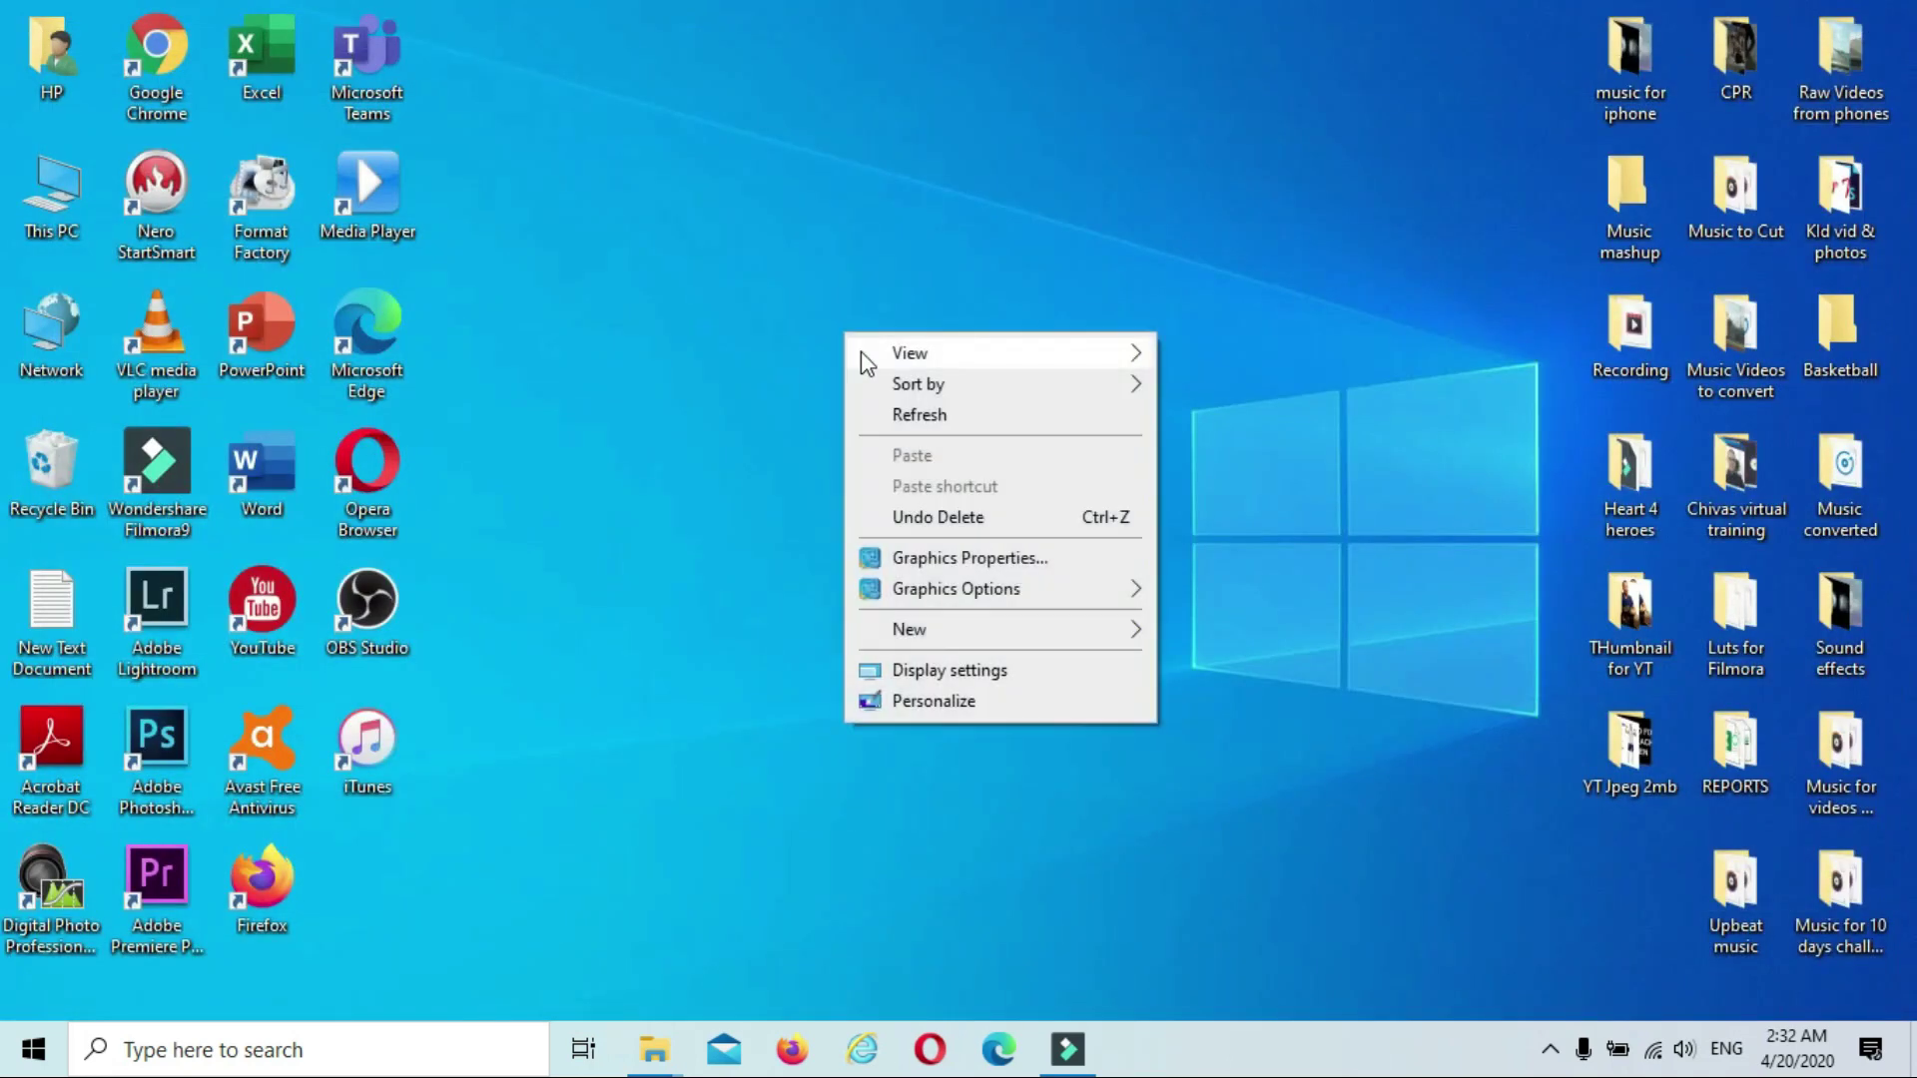
left_click(899, 415)
double_click(387, 600)
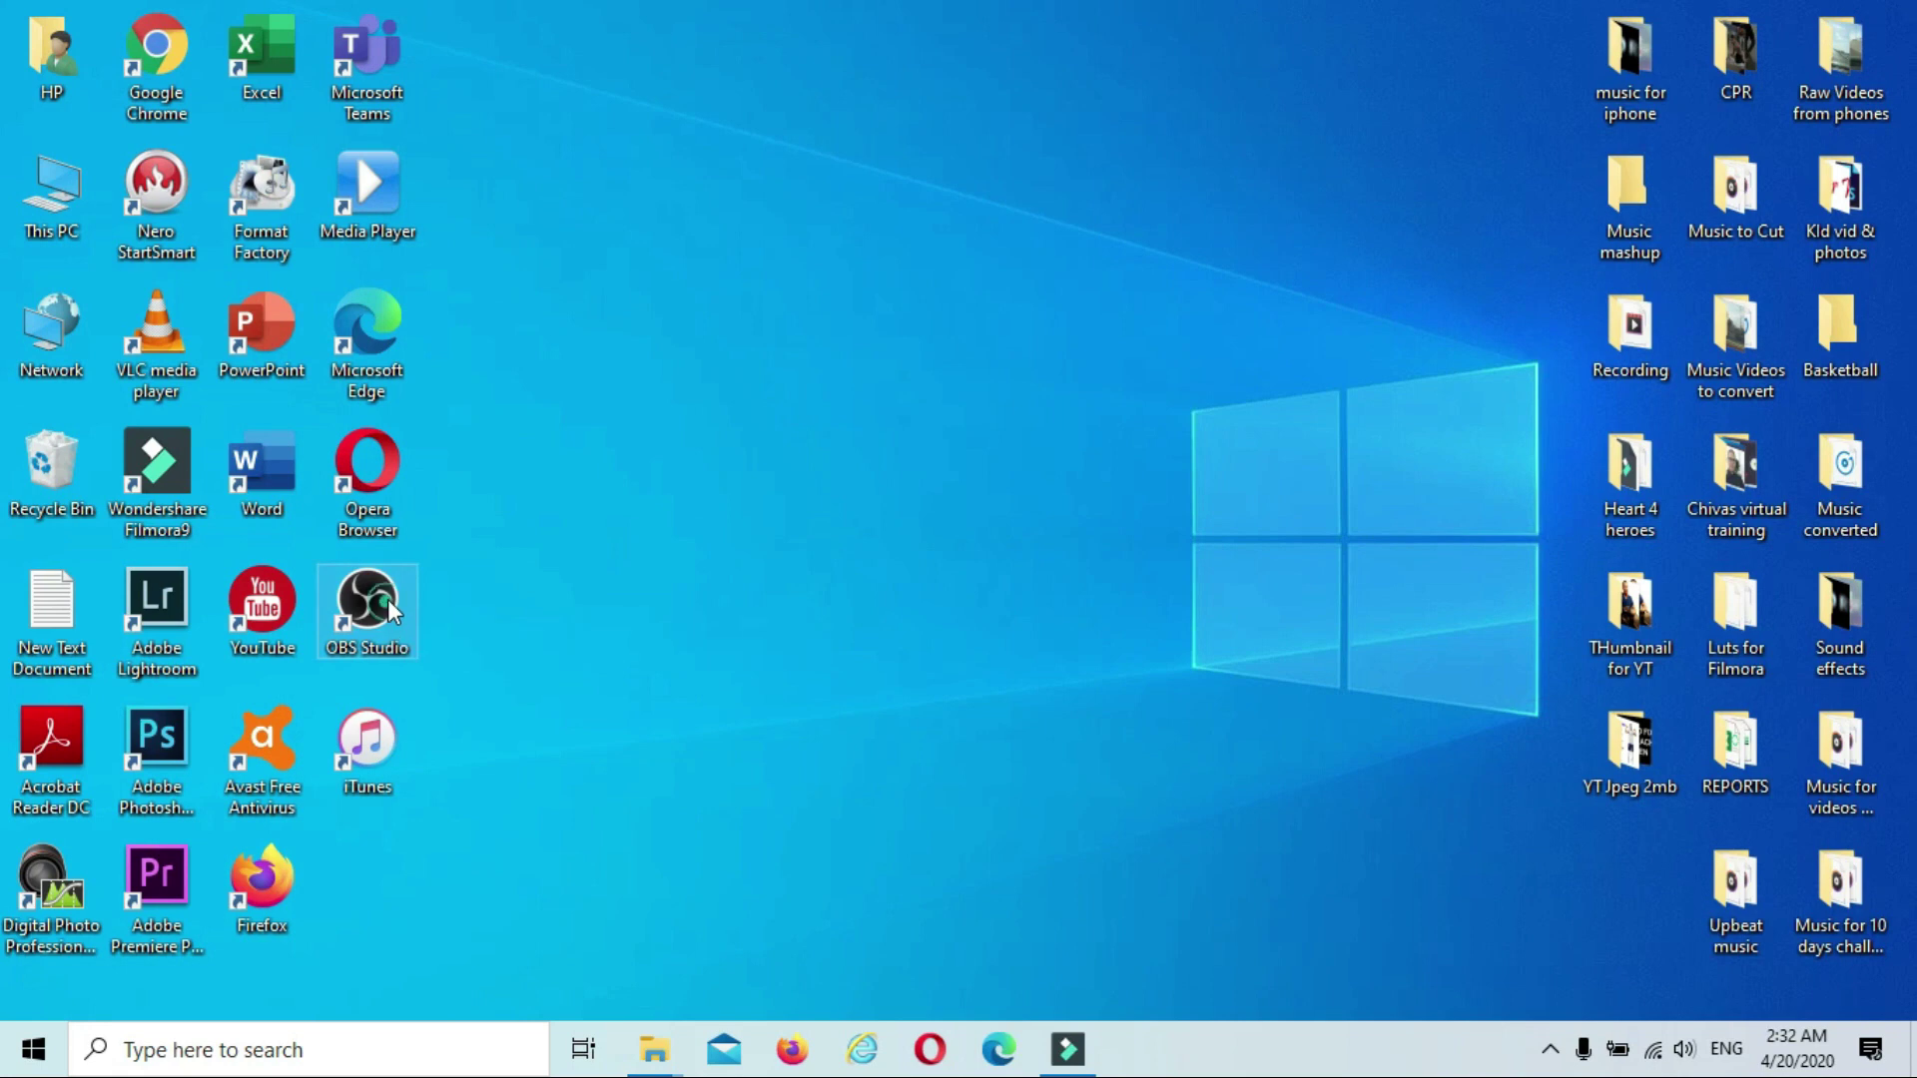